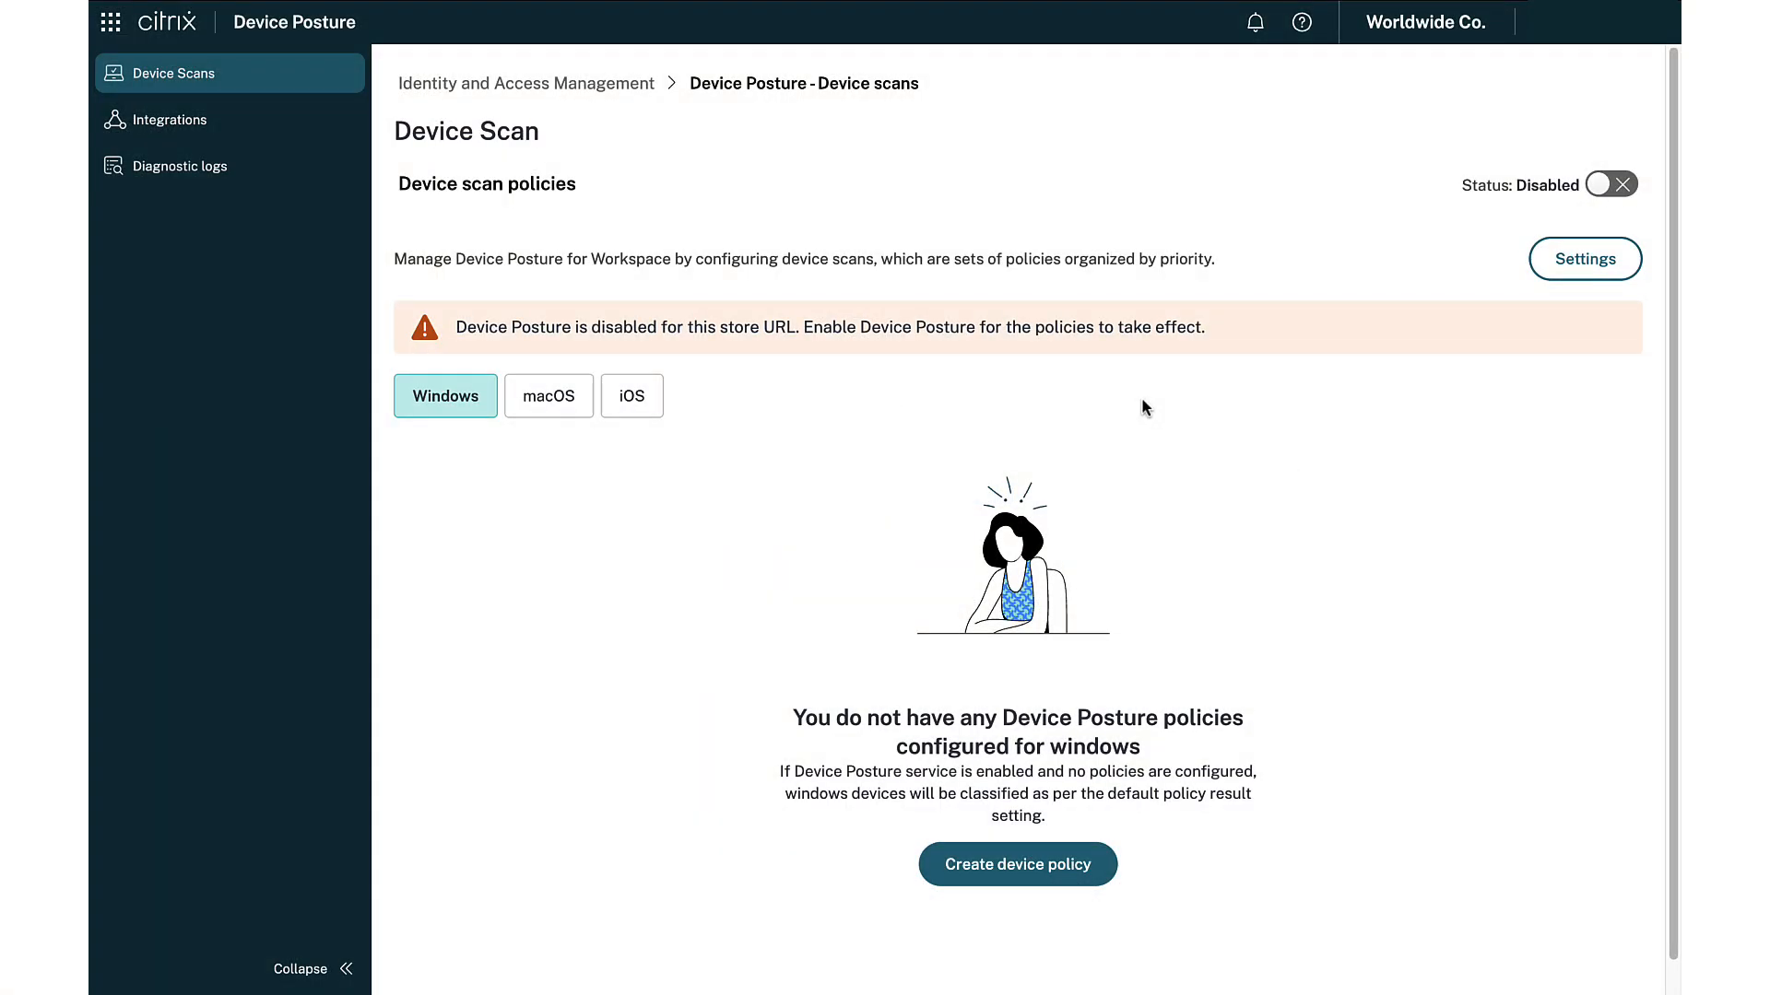
Enable the Device Posture service without test mode
left_click(1630, 186)
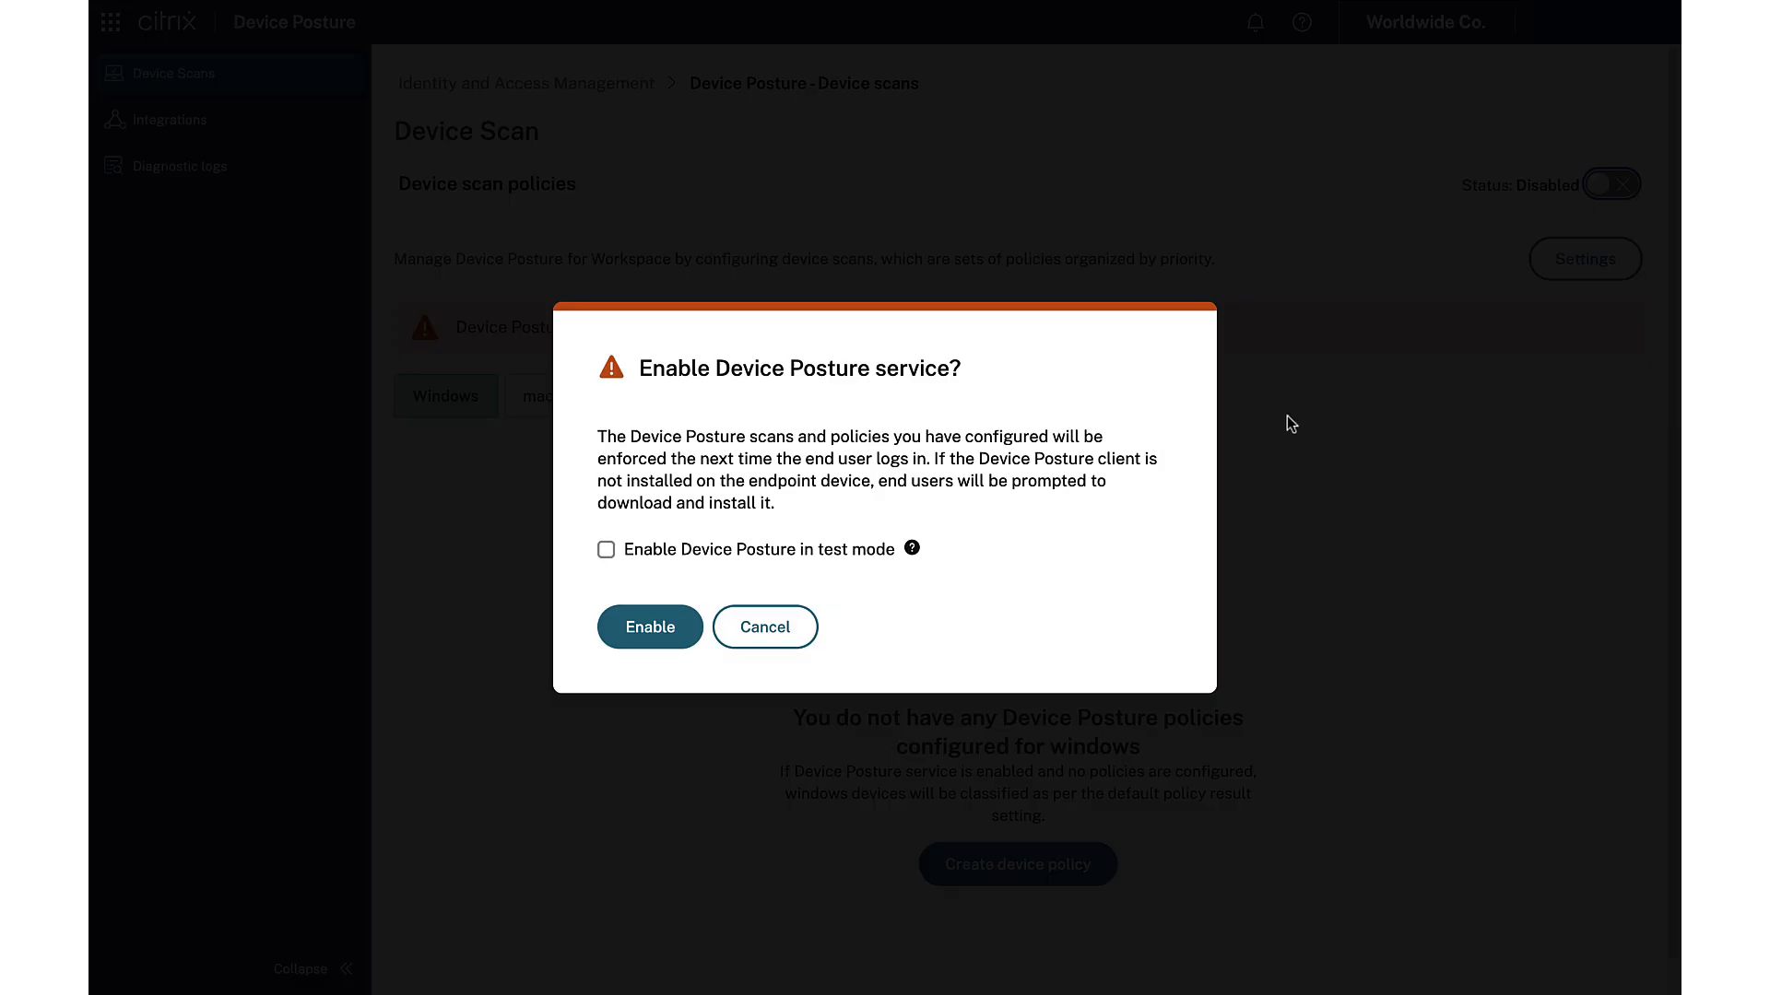
left_click(634, 636)
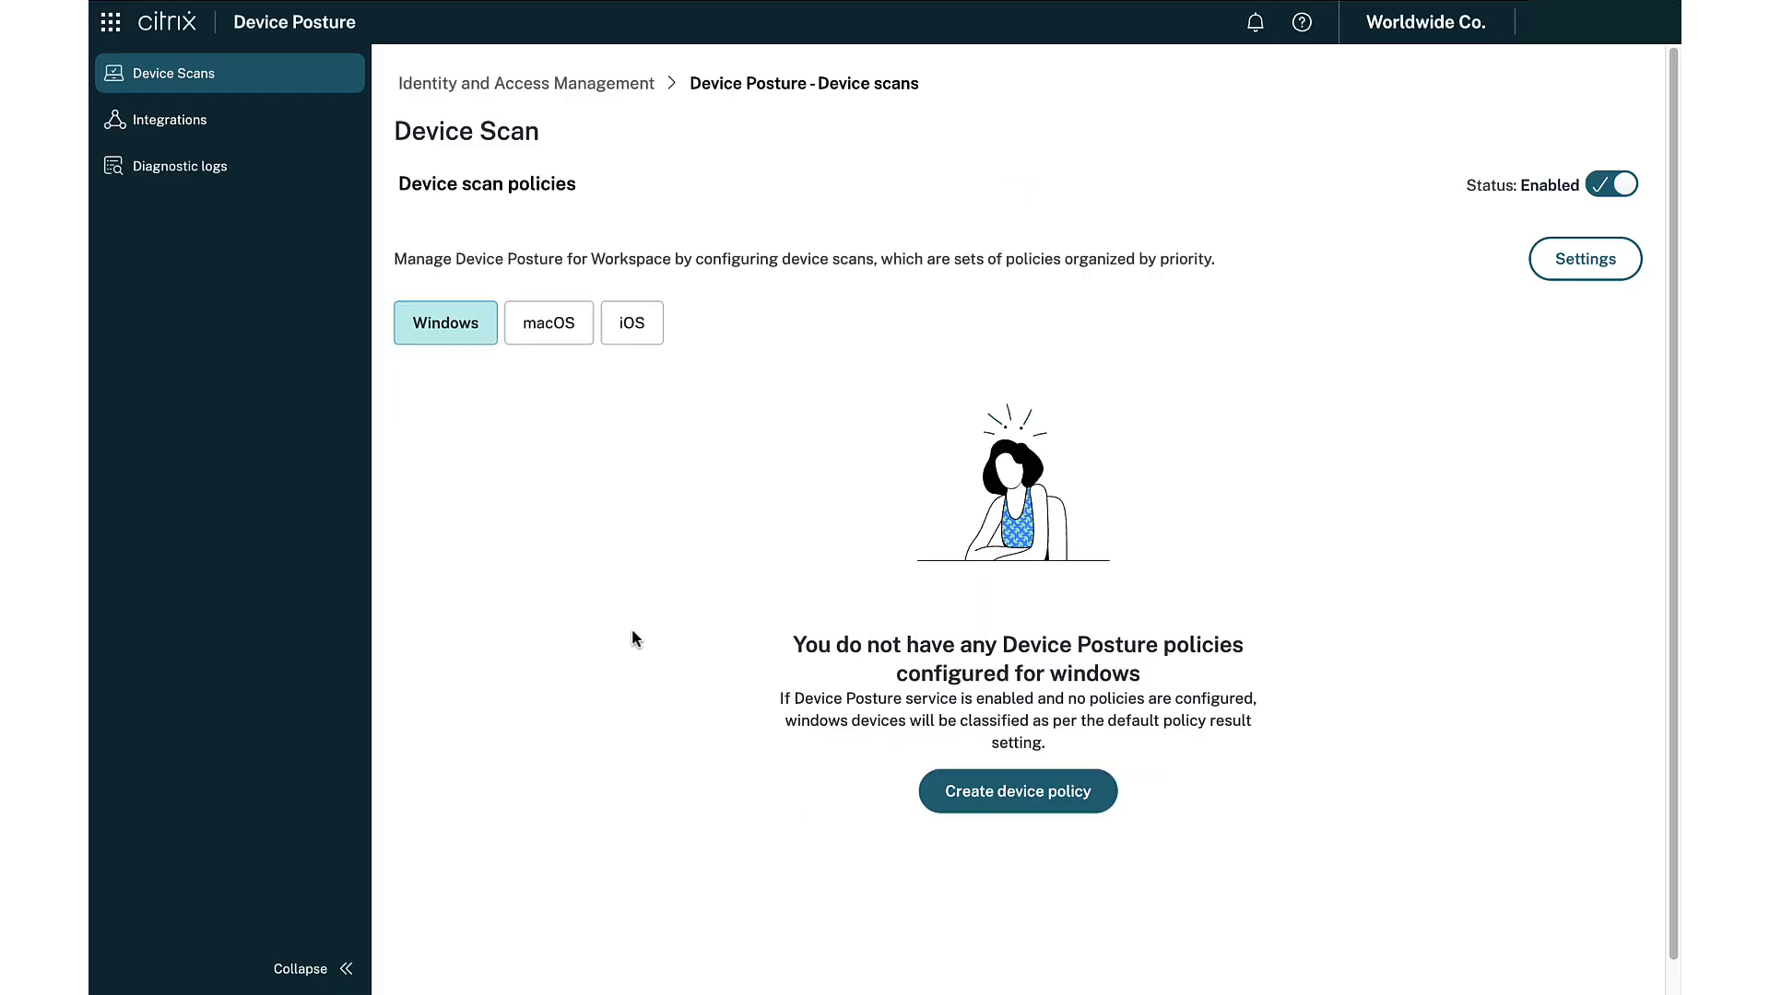
Set the default policy result for when no policies are configured to Denied access and save the setting
left_click(1582, 261)
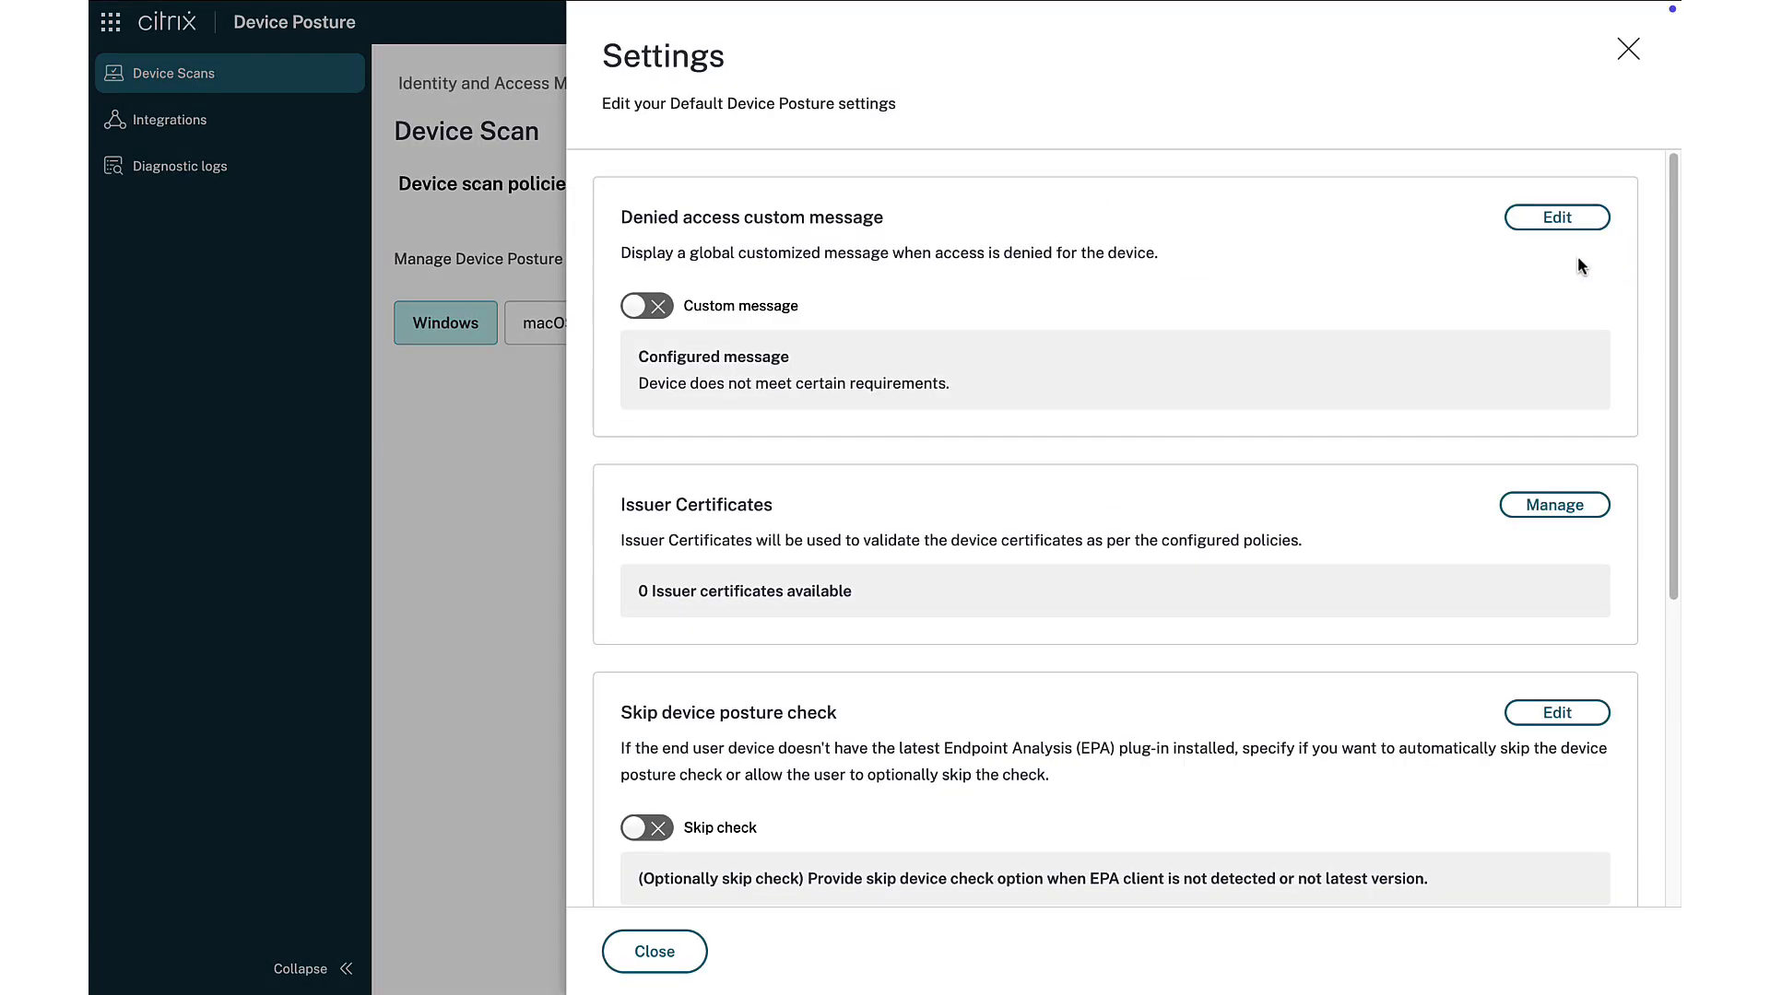
scroll(1071, 474, "down", 5)
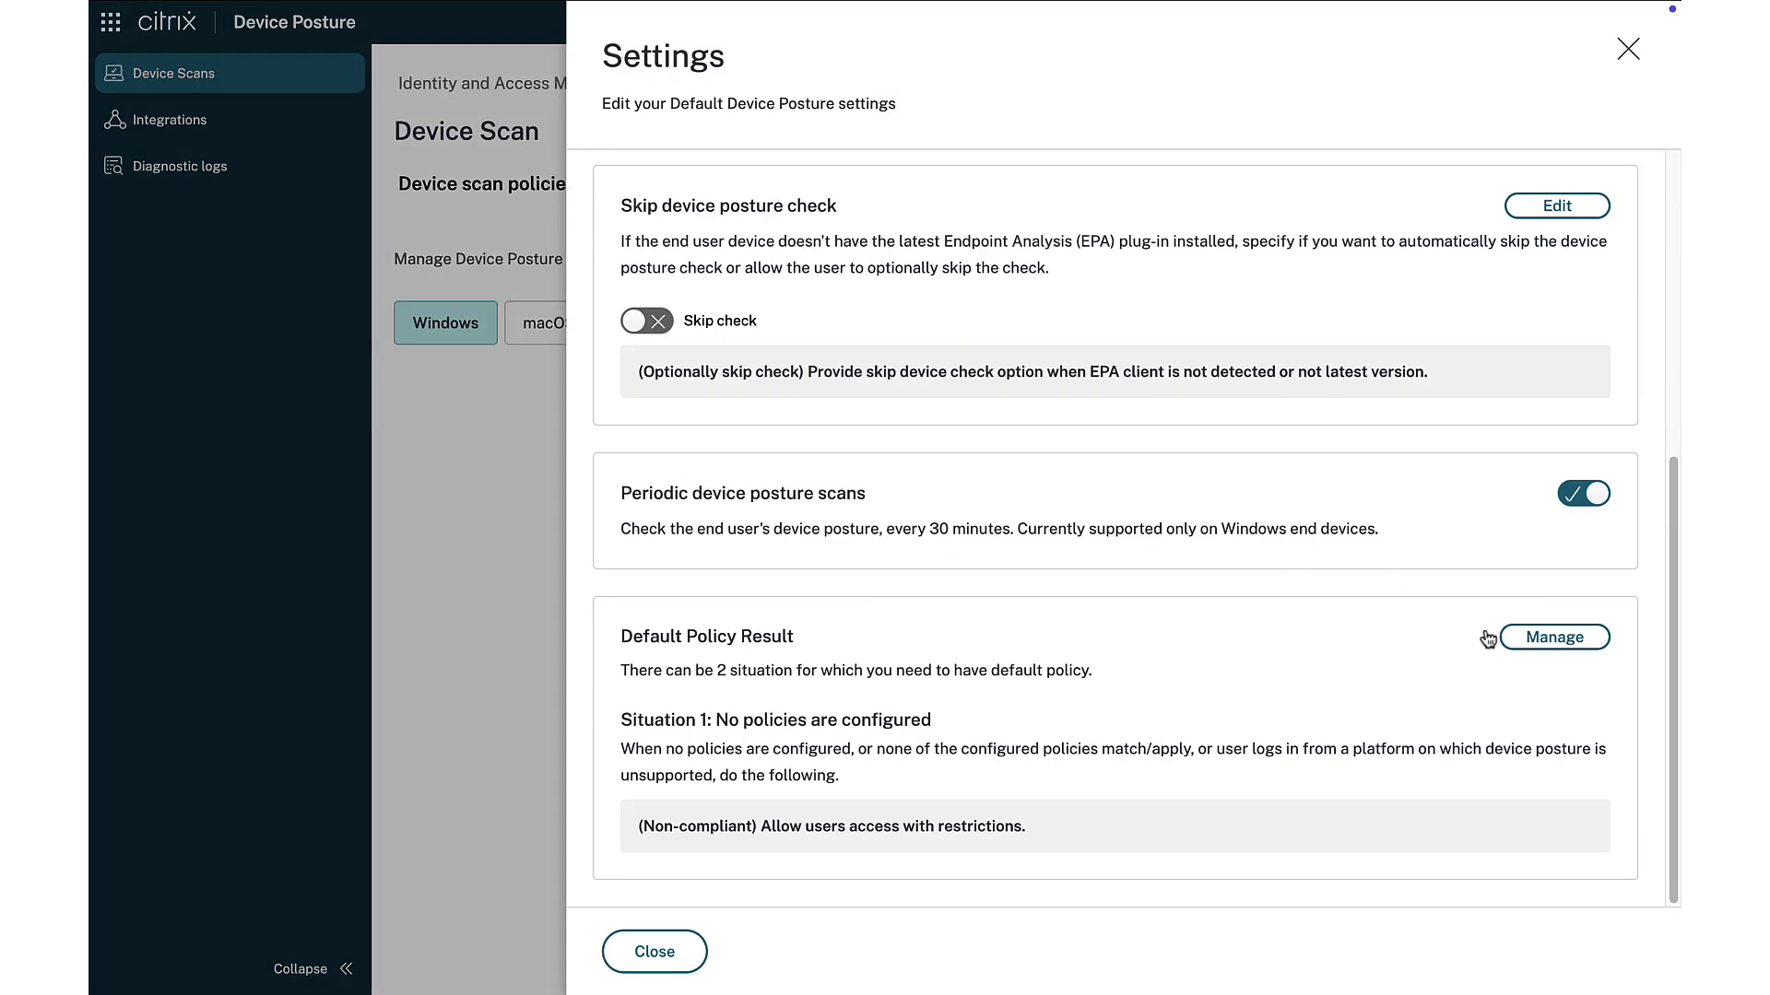
left_click(1555, 638)
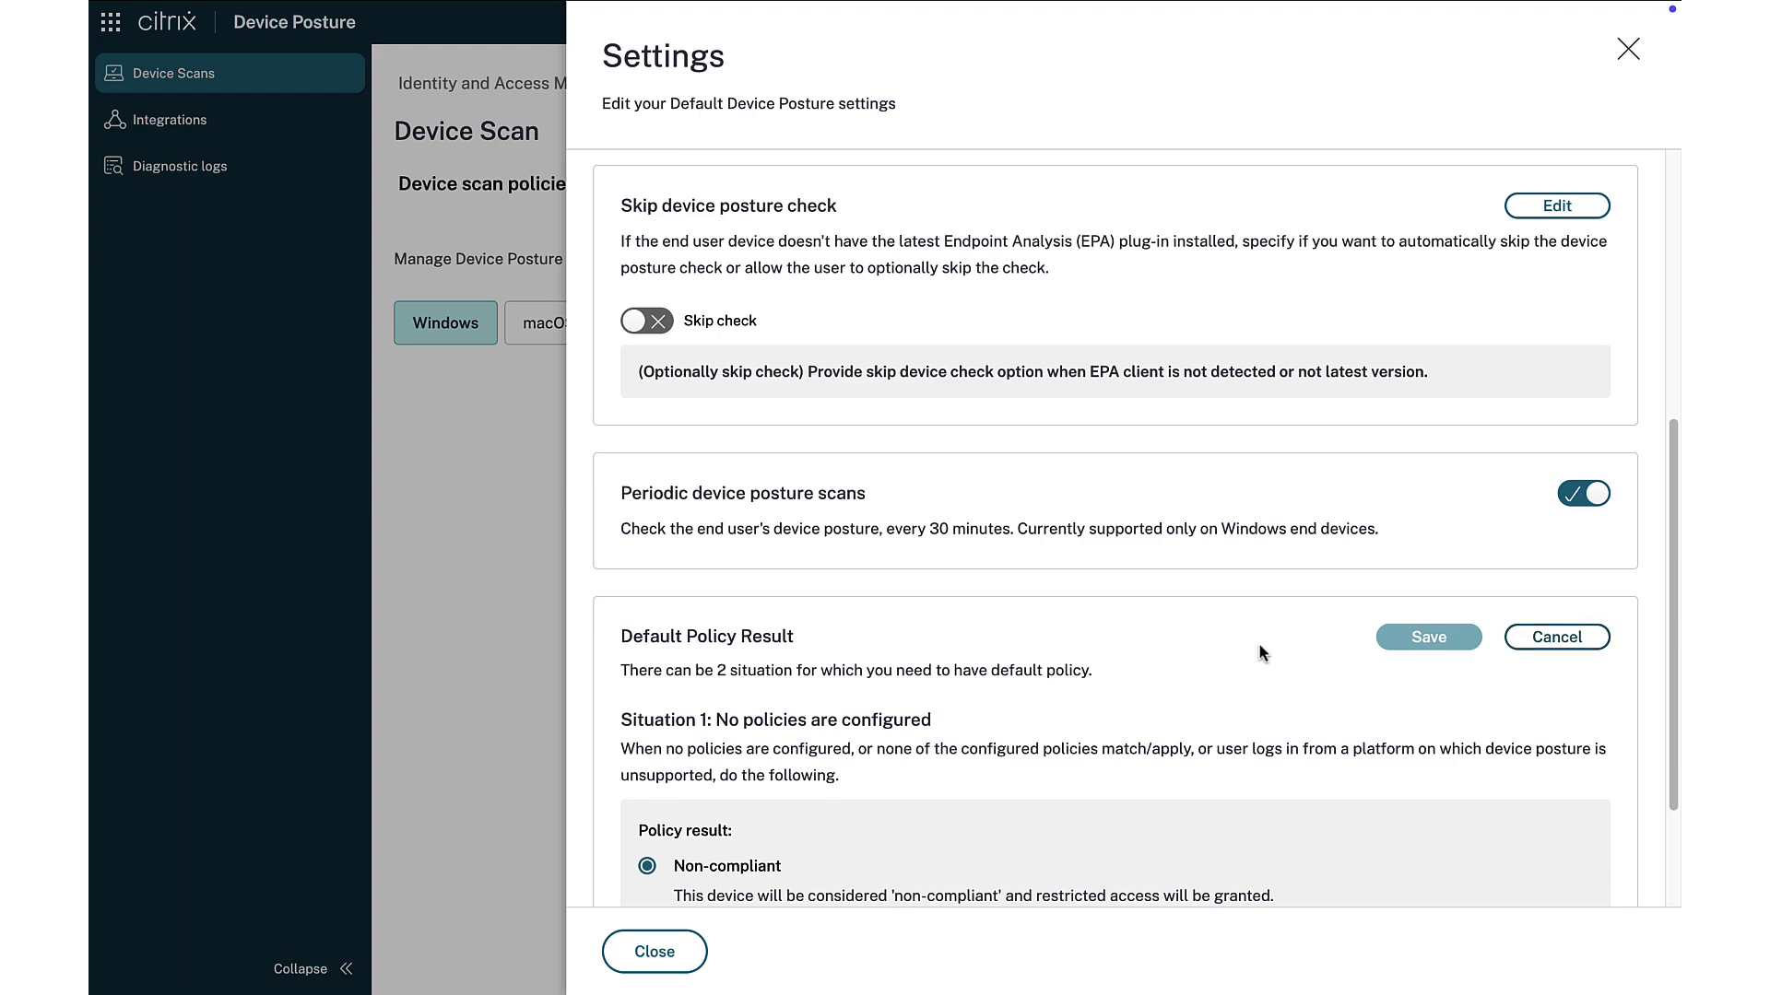
scroll(1077, 650, "down", 2)
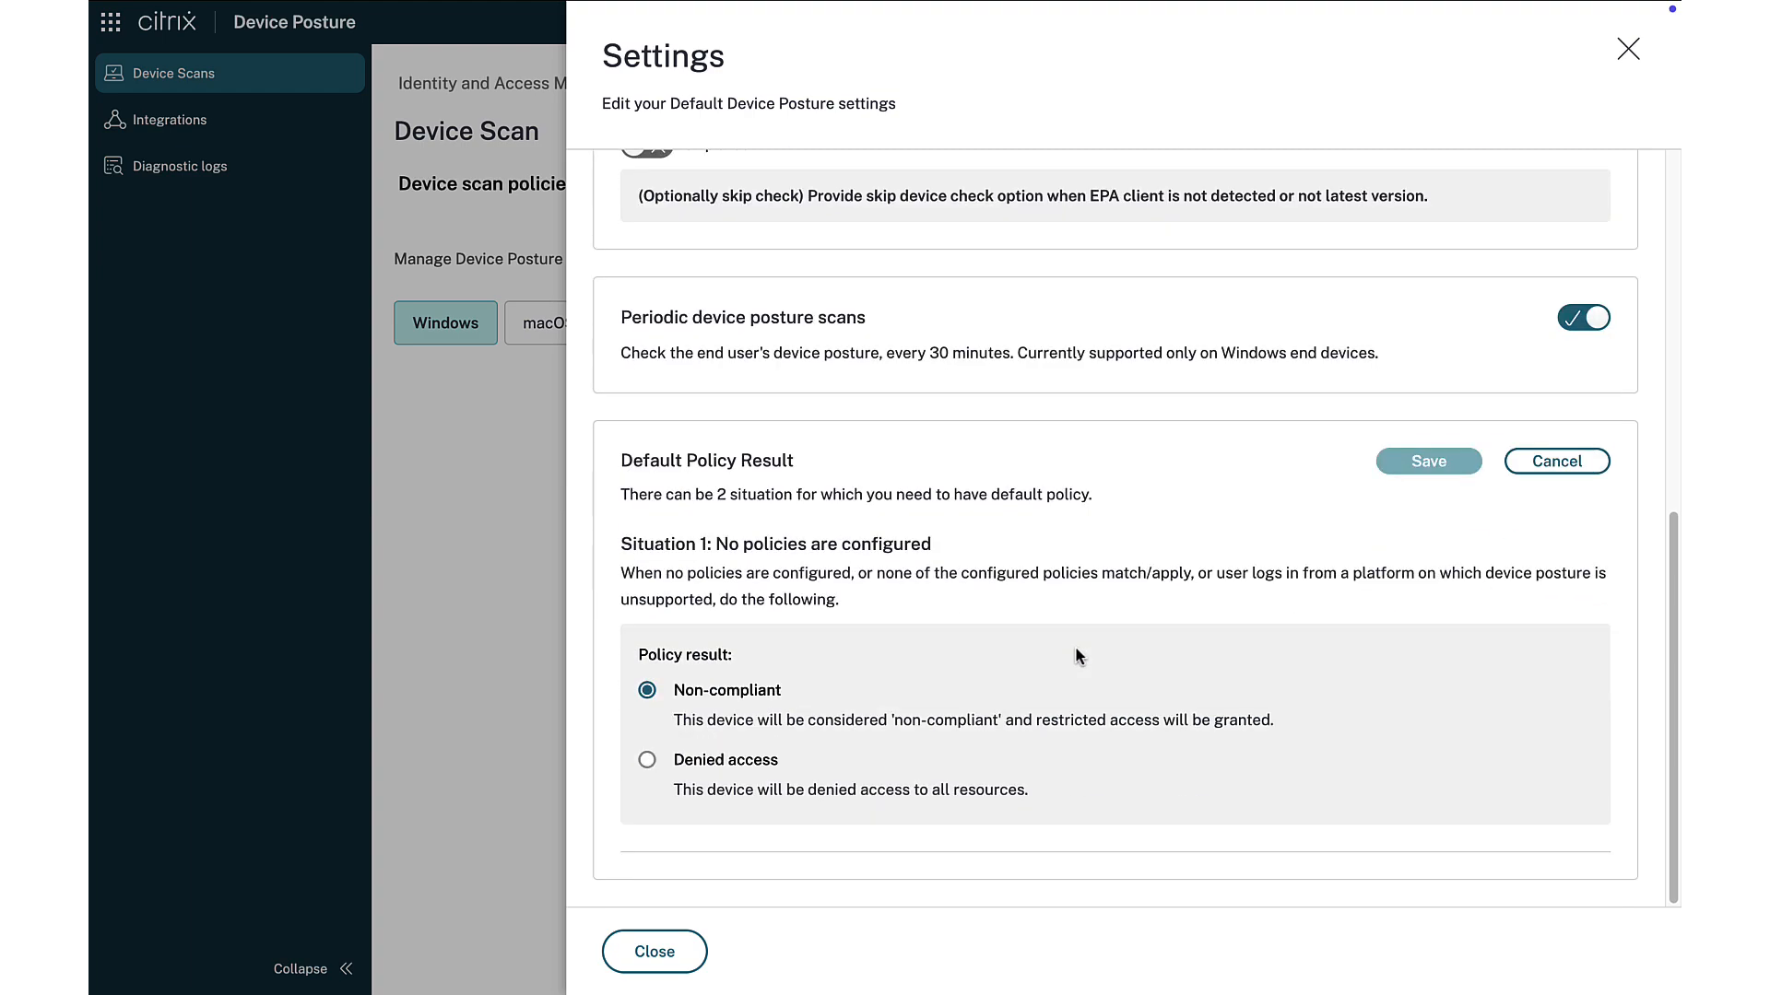
left_click(646, 765)
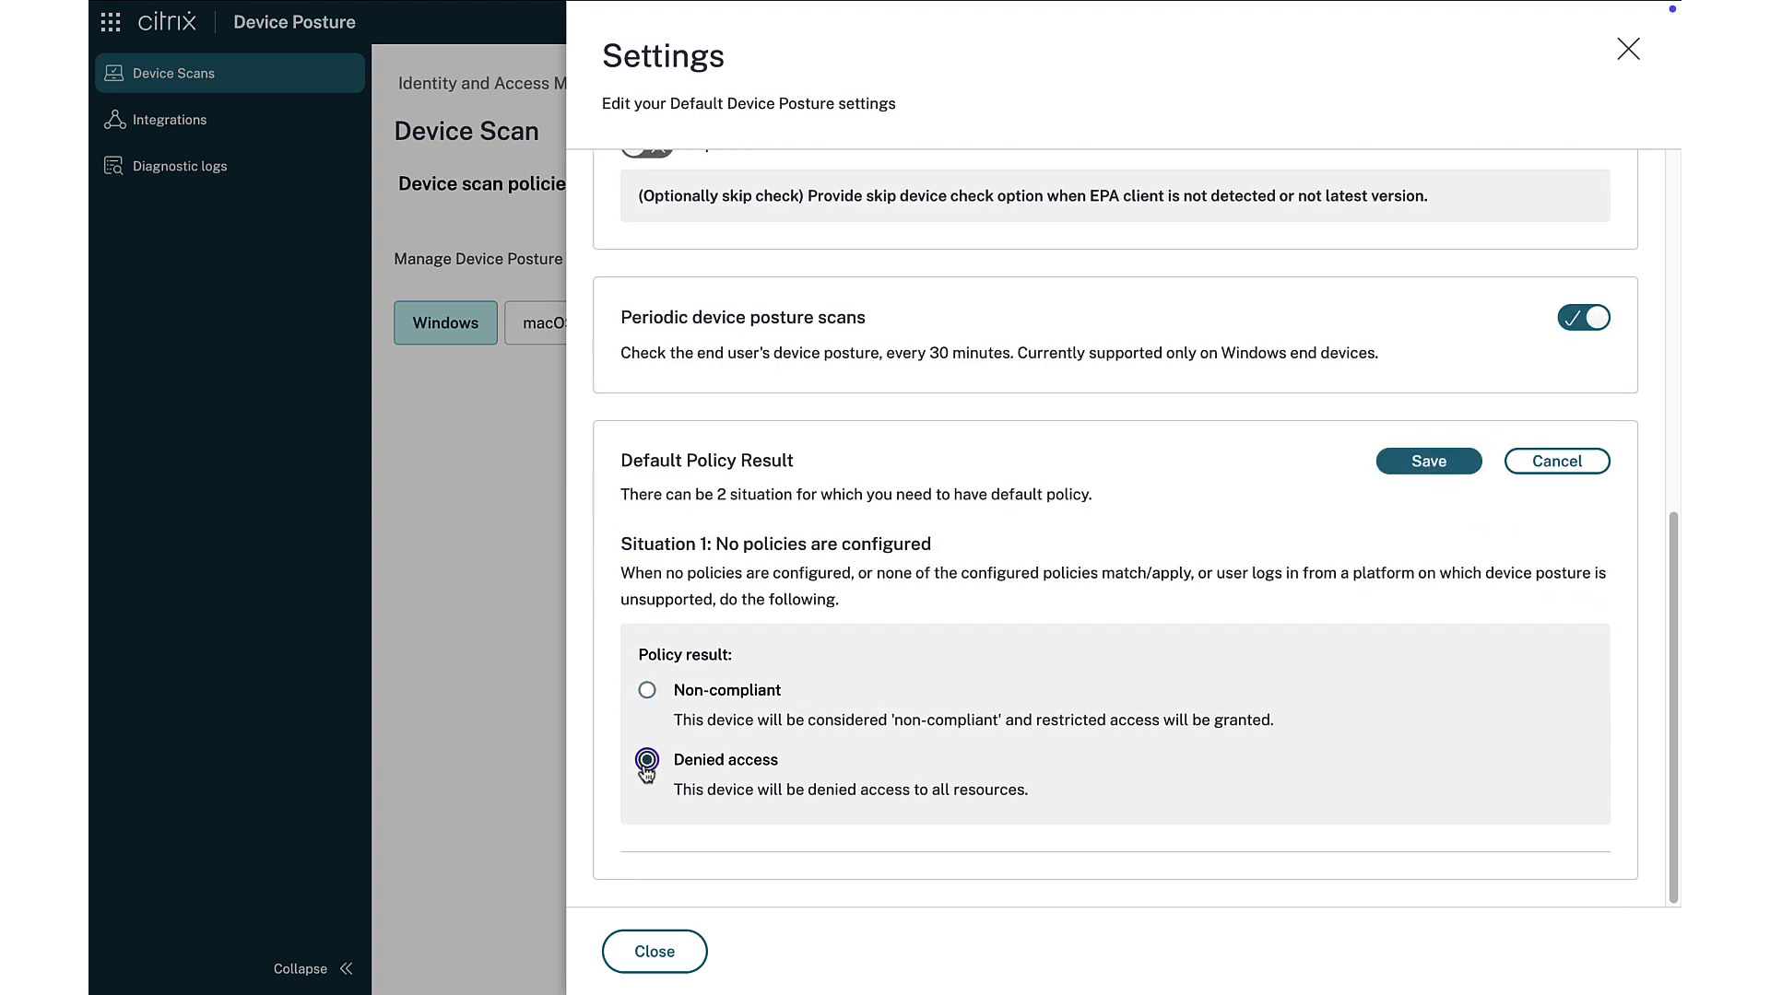
left_click(1428, 462)
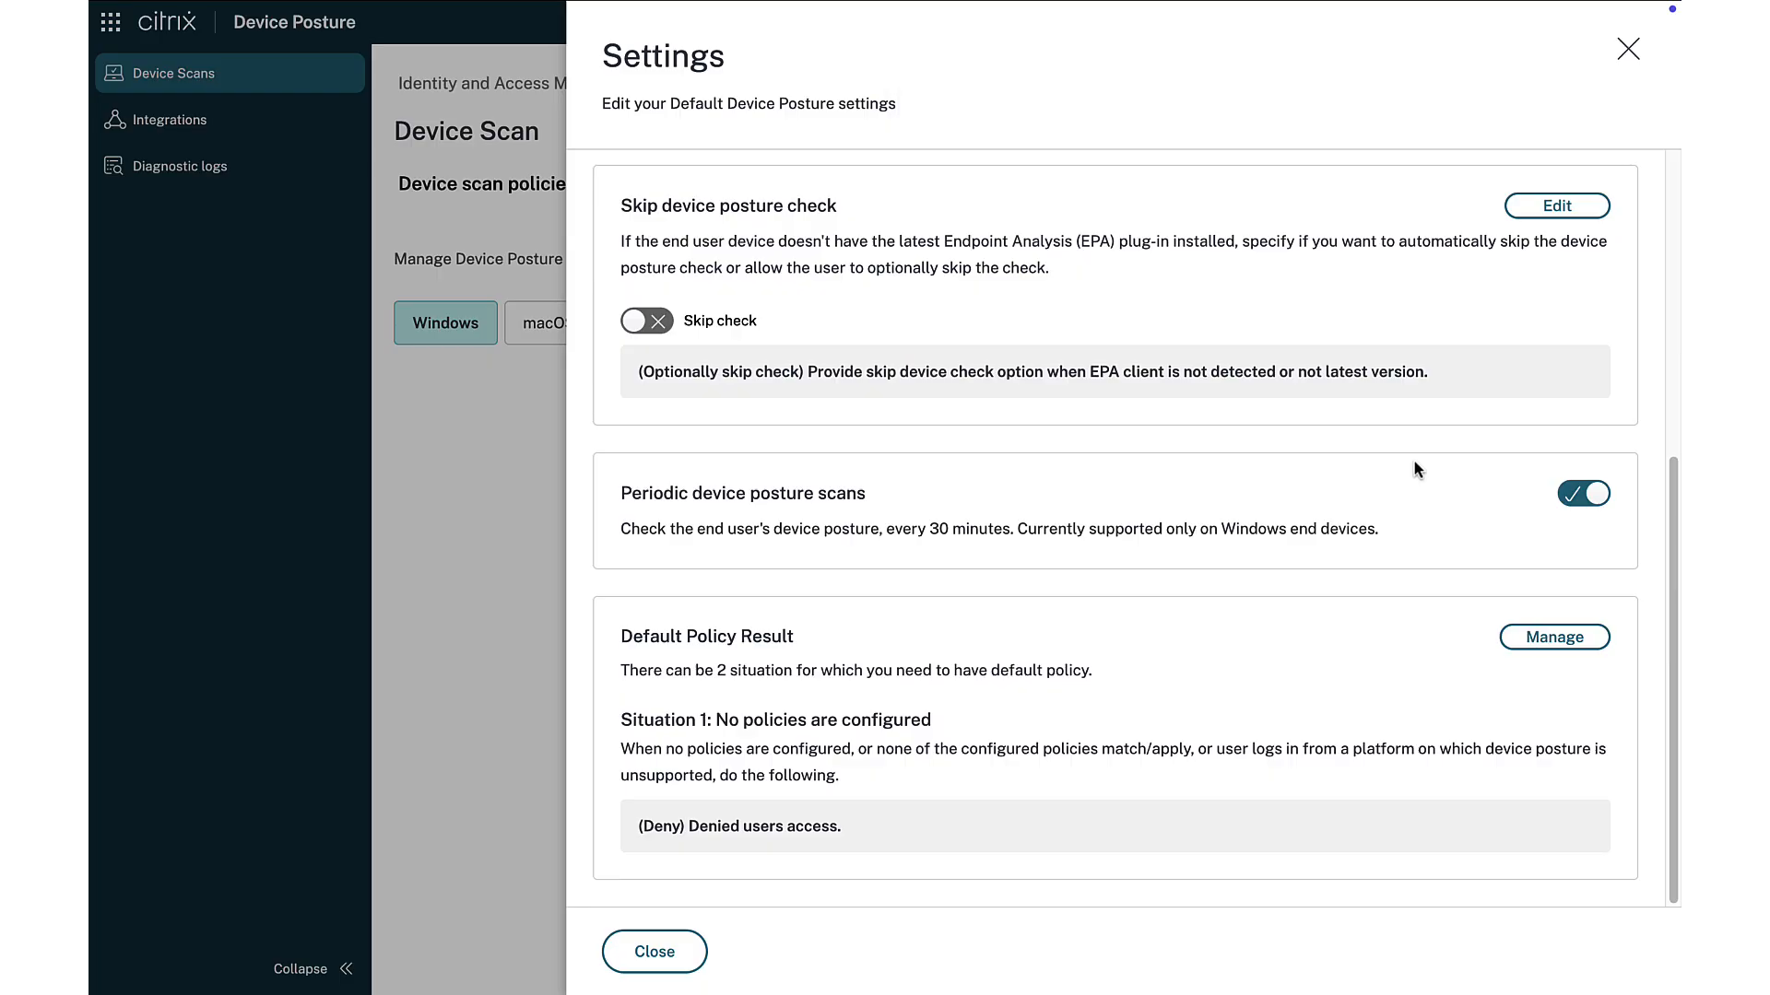
left_click(656, 955)
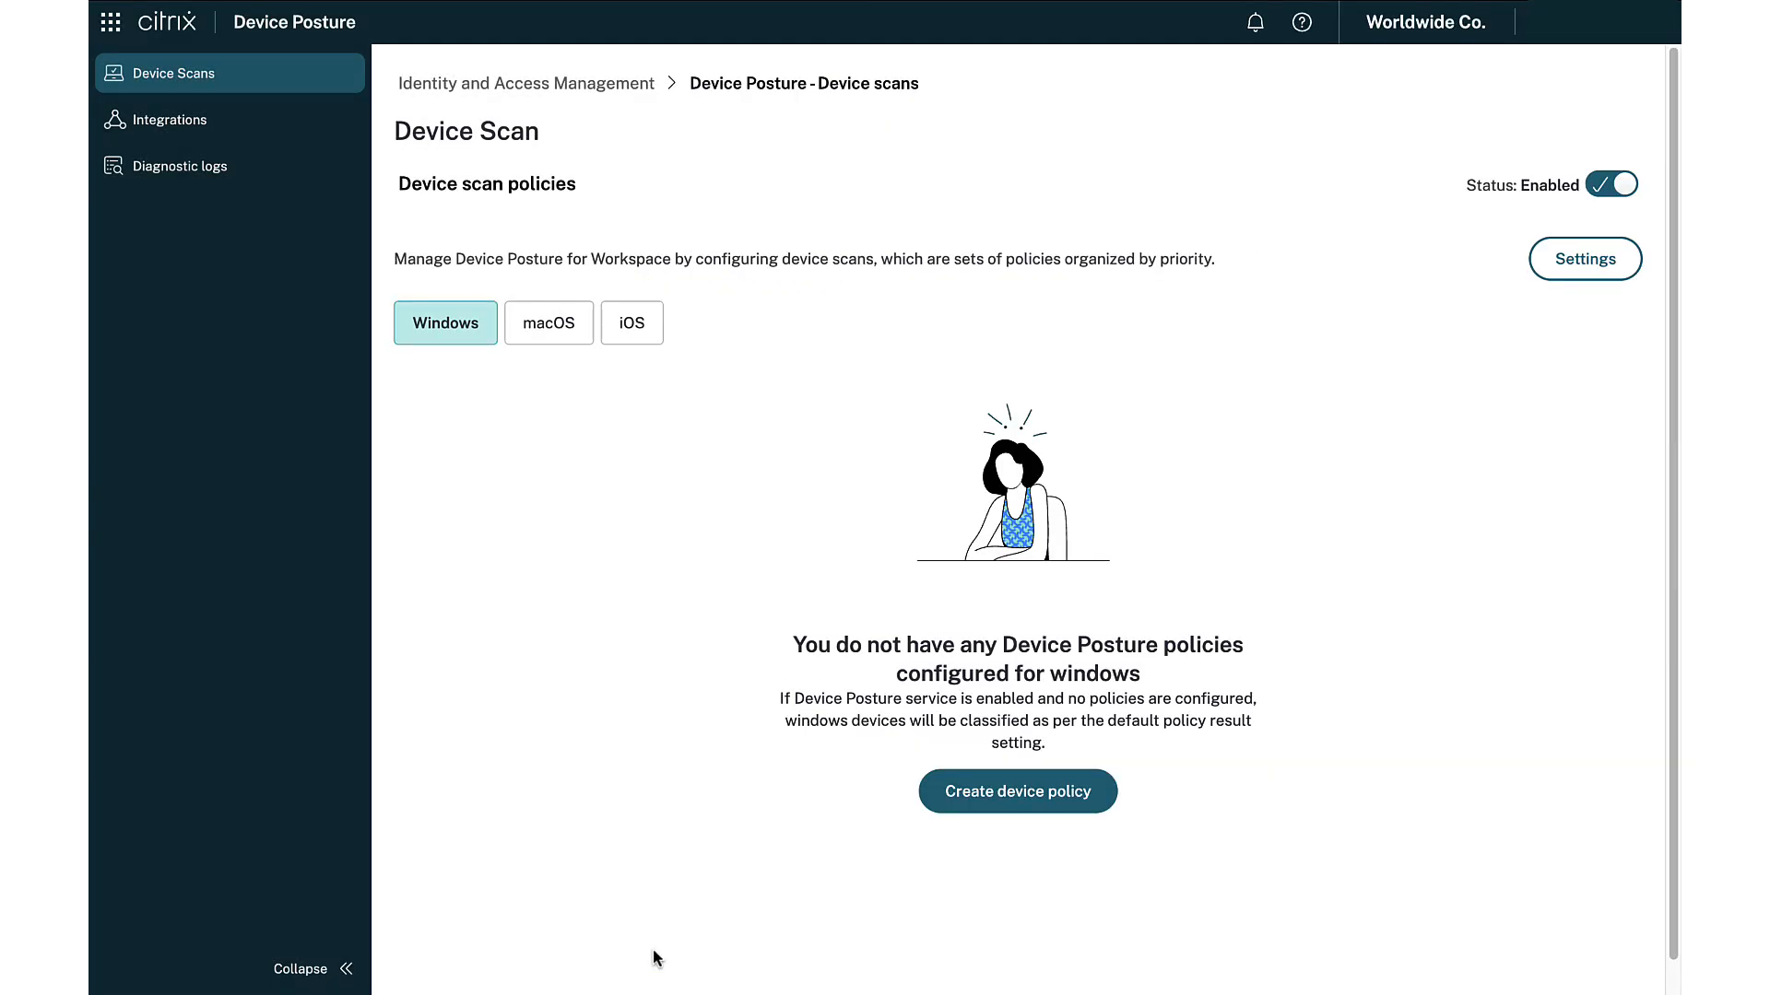
Start a Windows device policy with a Citrix Workspace App Version rule requiring greater than or equal to 25.8.10.36
left_click(954, 797)
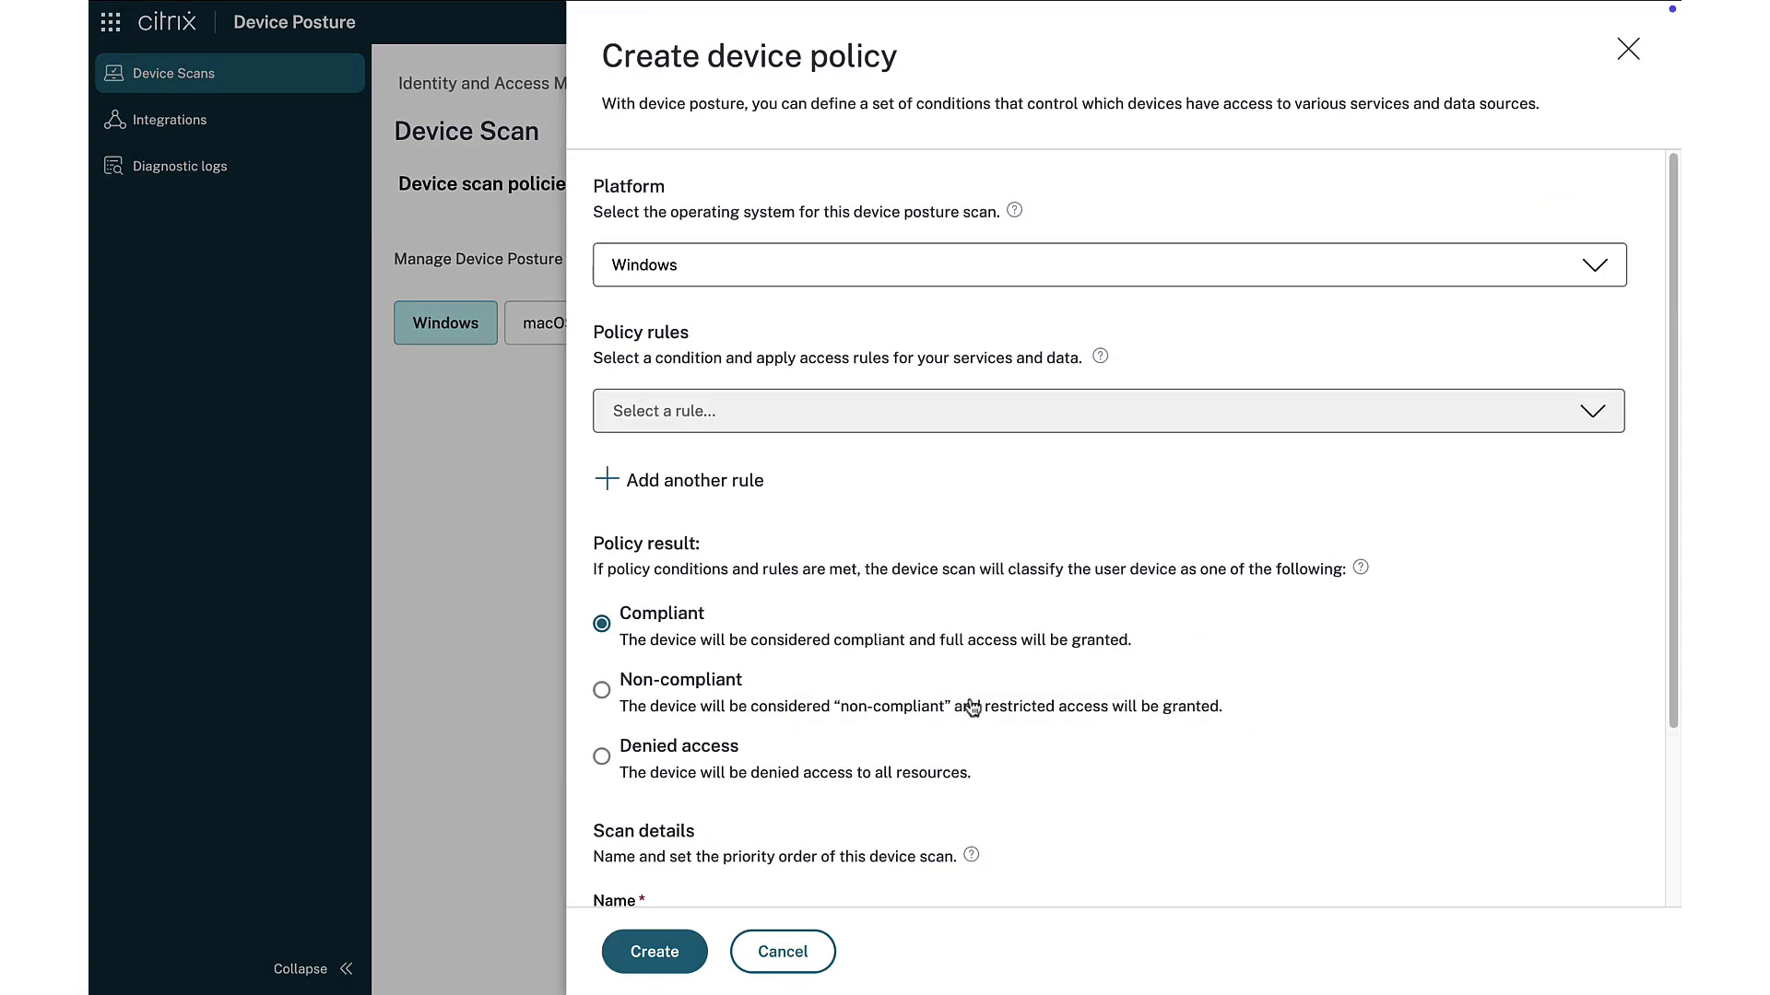
left_click(853, 415)
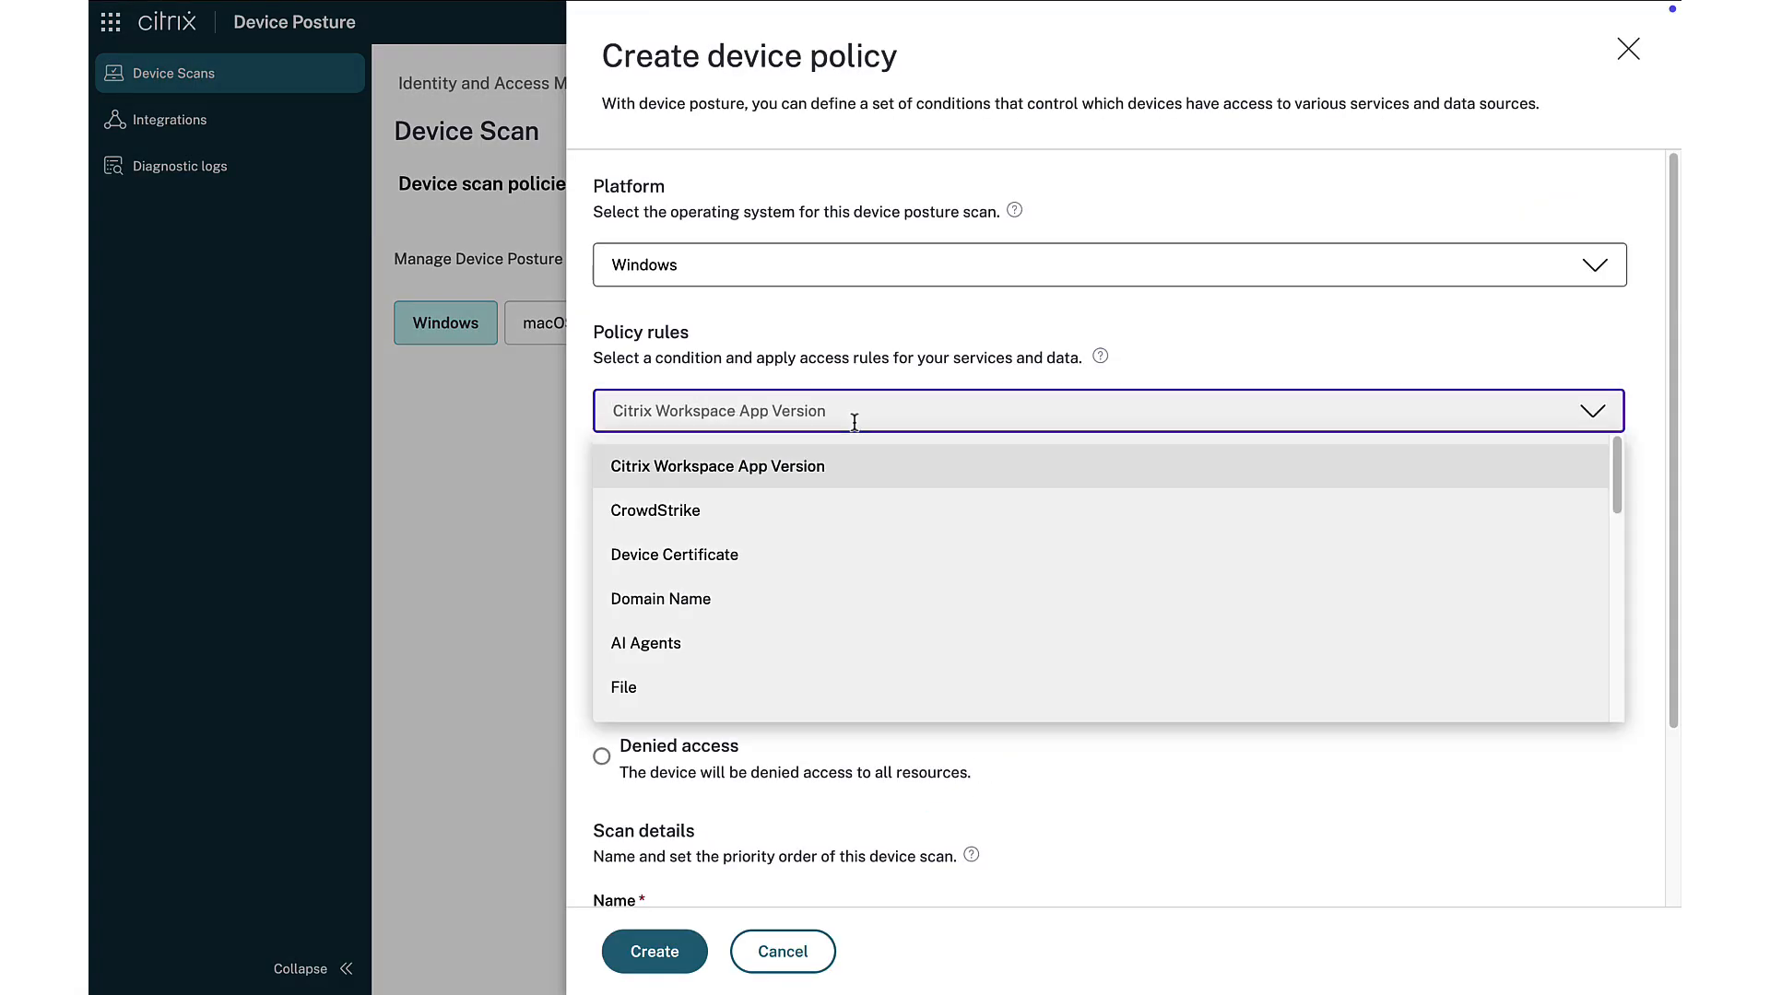
left_click(842, 468)
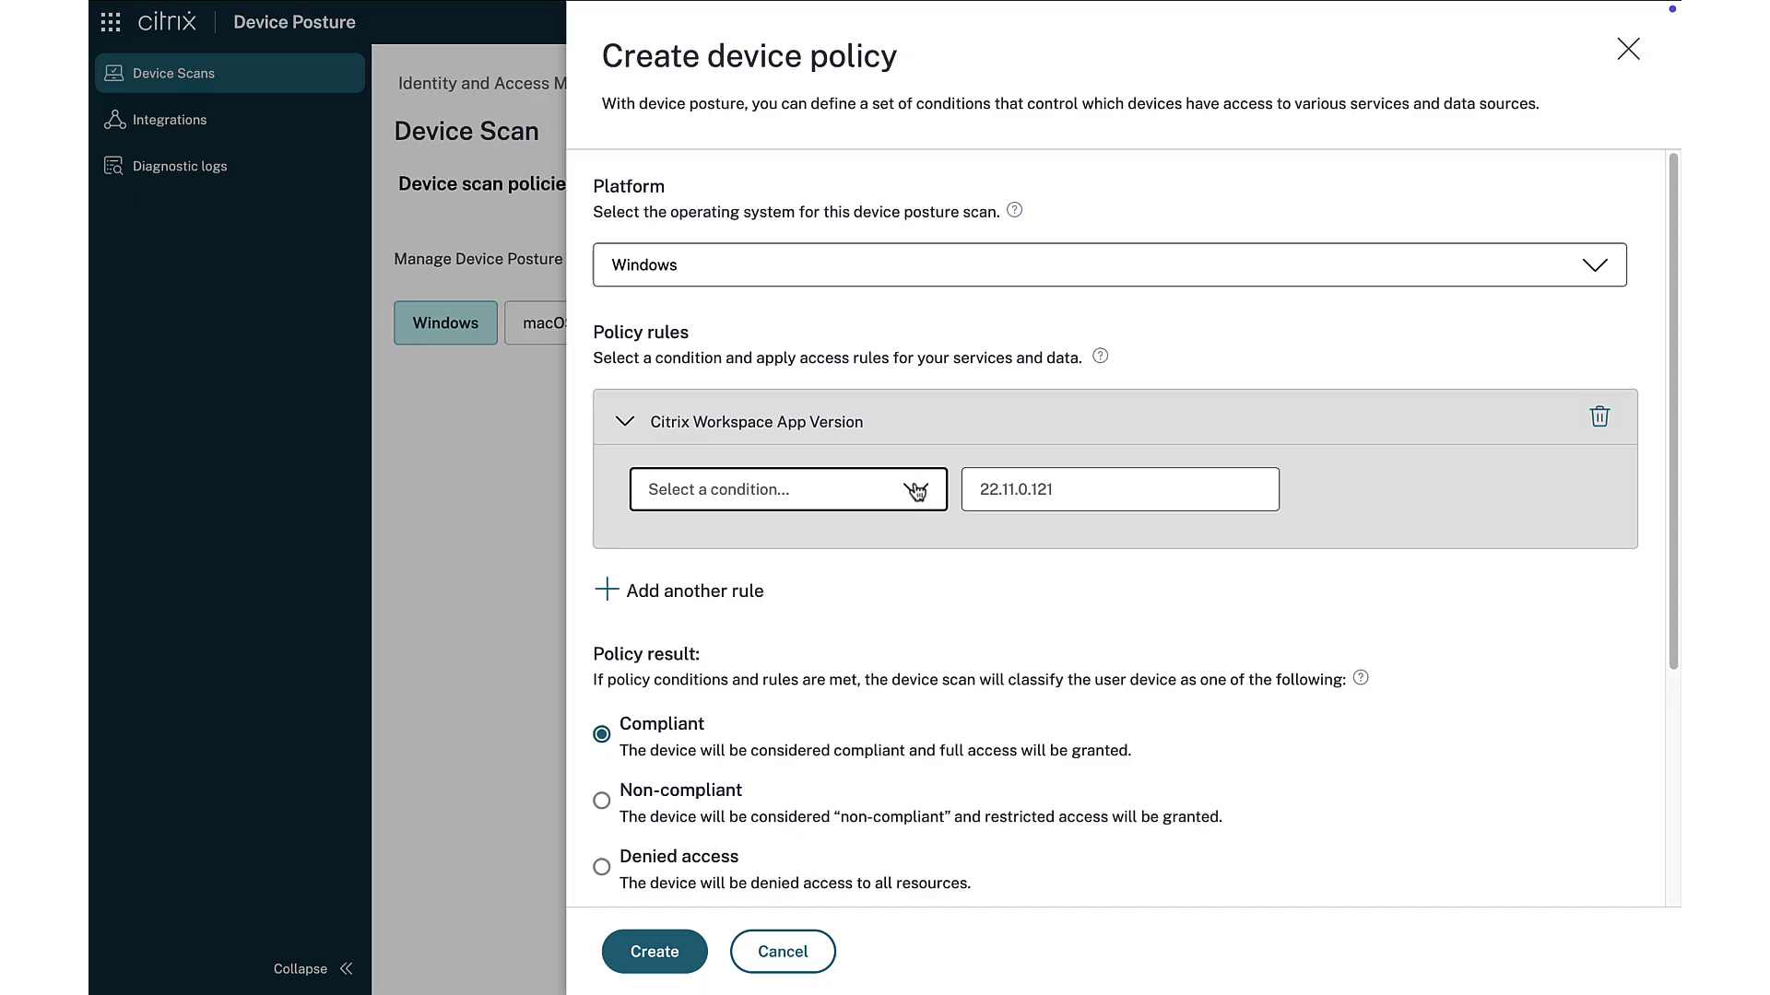
left_click(916, 490)
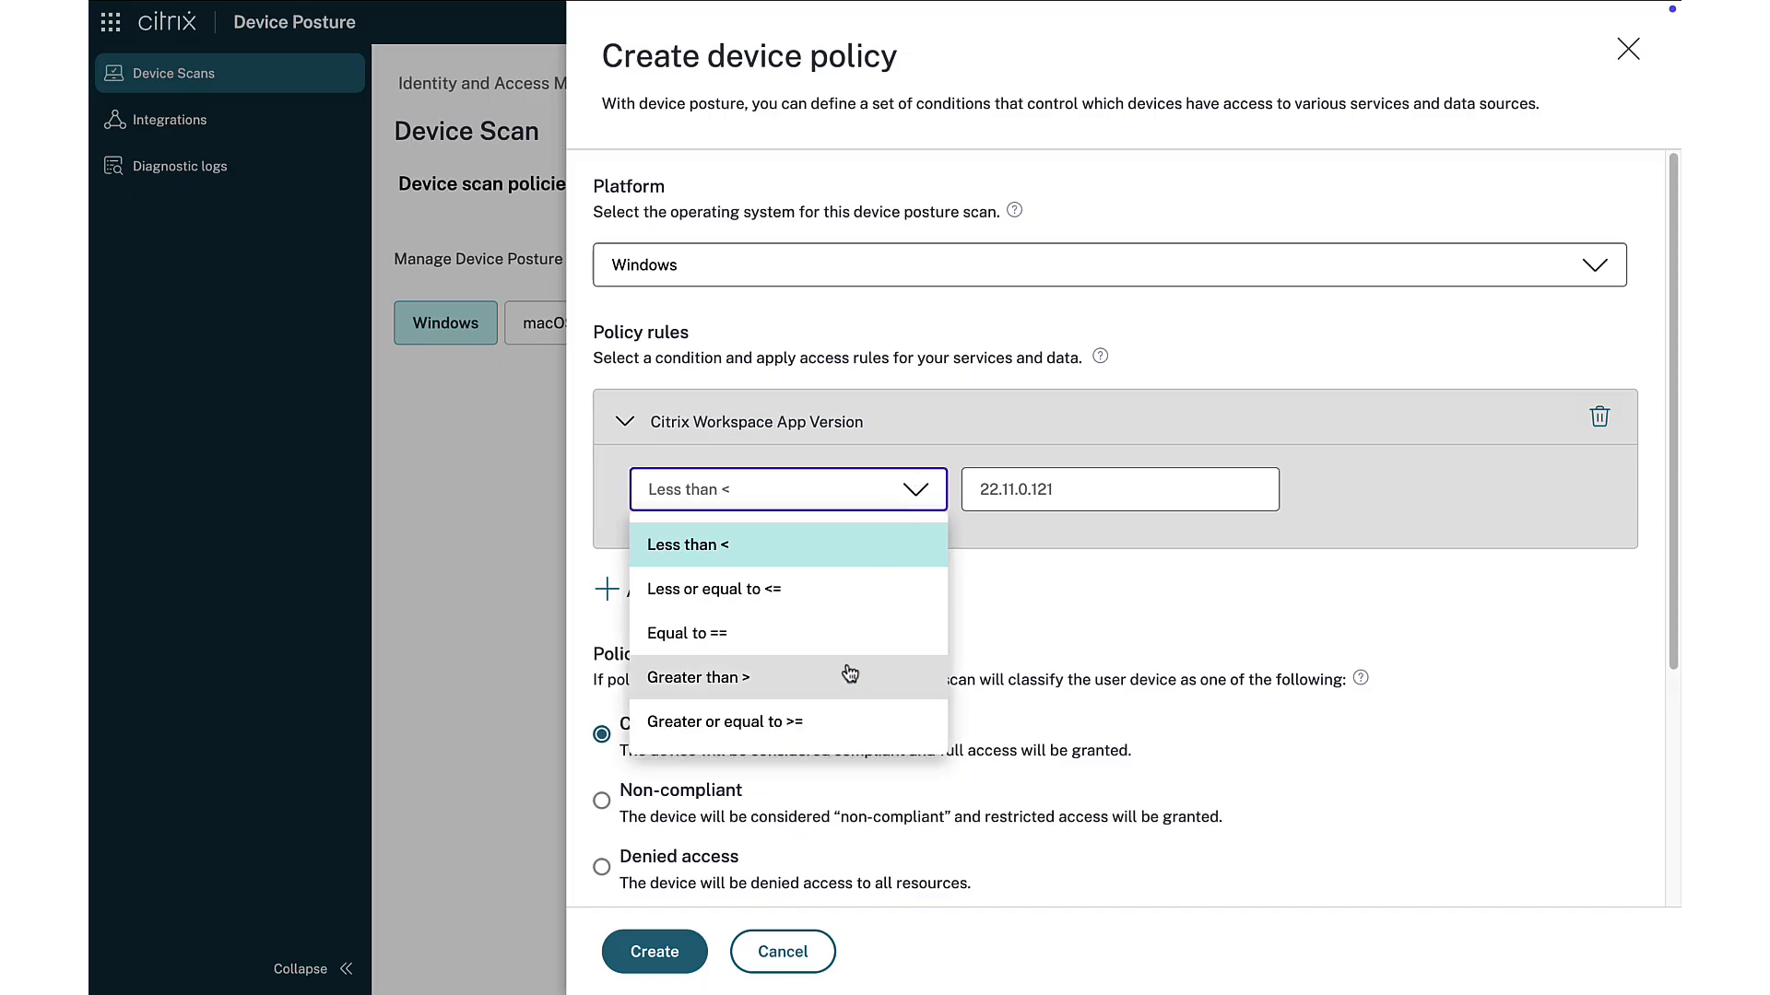
left_click(829, 721)
left_click(990, 498)
type("25.8.10.36")
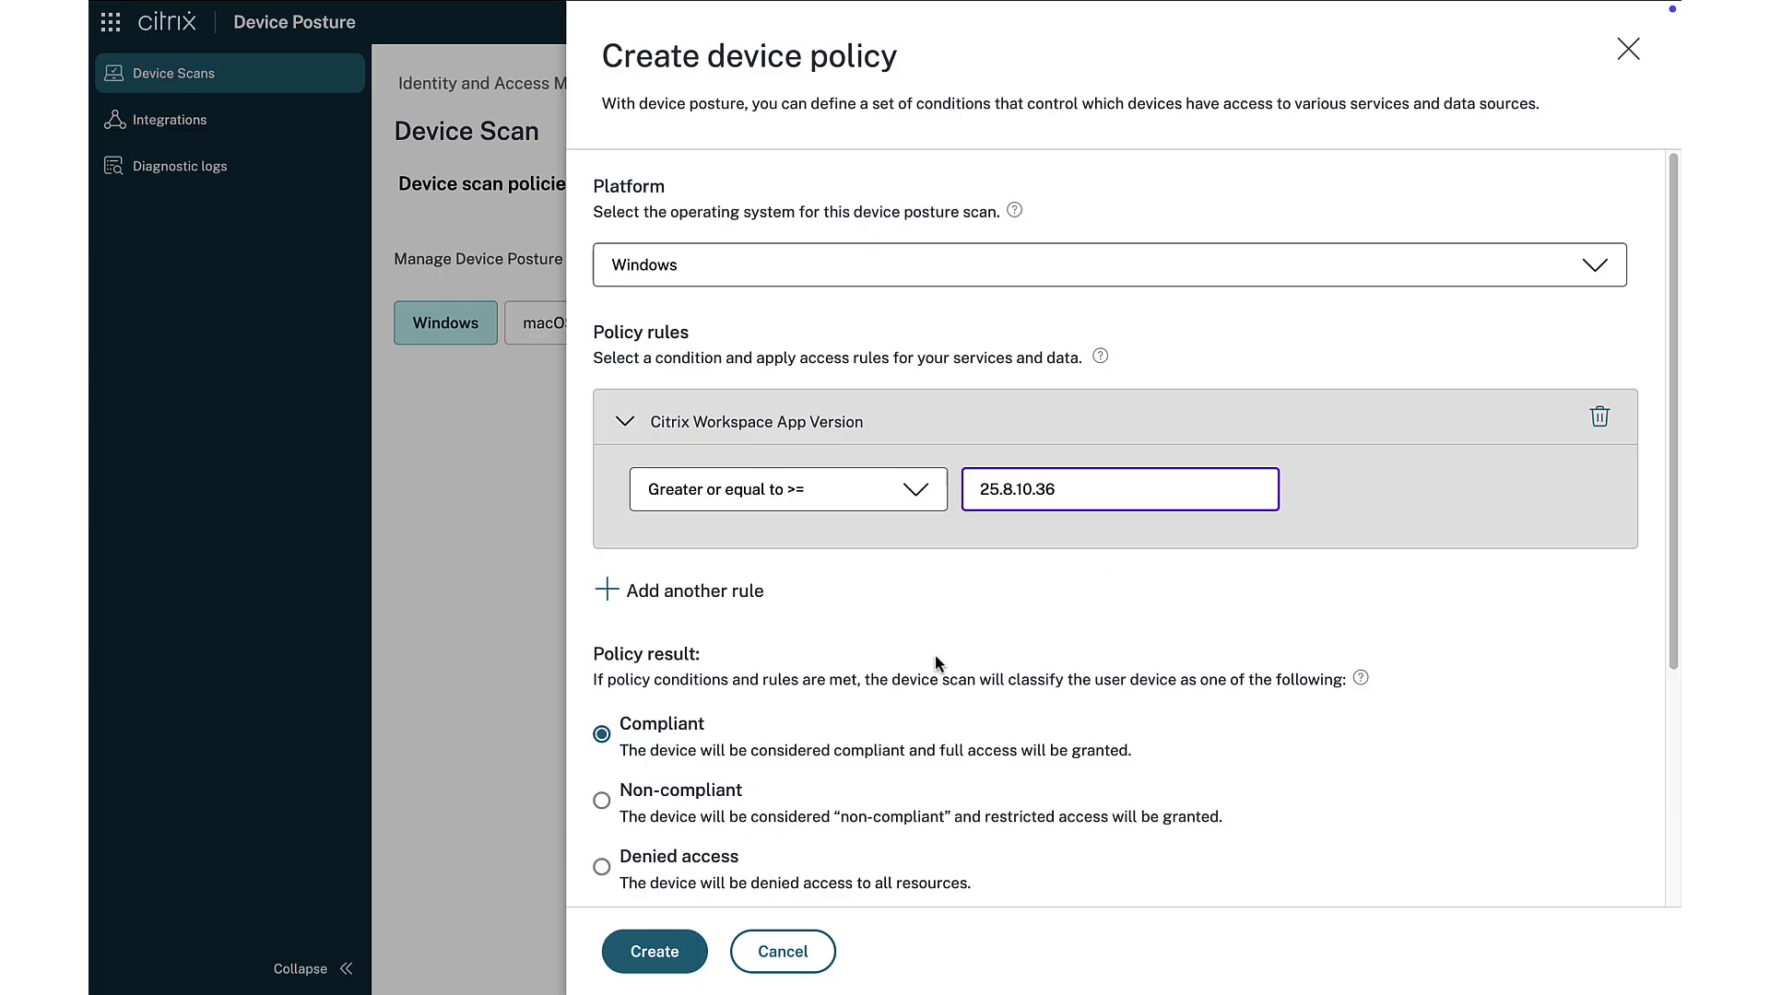
Create the policy with the Compliant result, the name "CWA version compliance" and priority 10, enabled when created
scroll(934, 655, "down", 1)
left_click(660, 631)
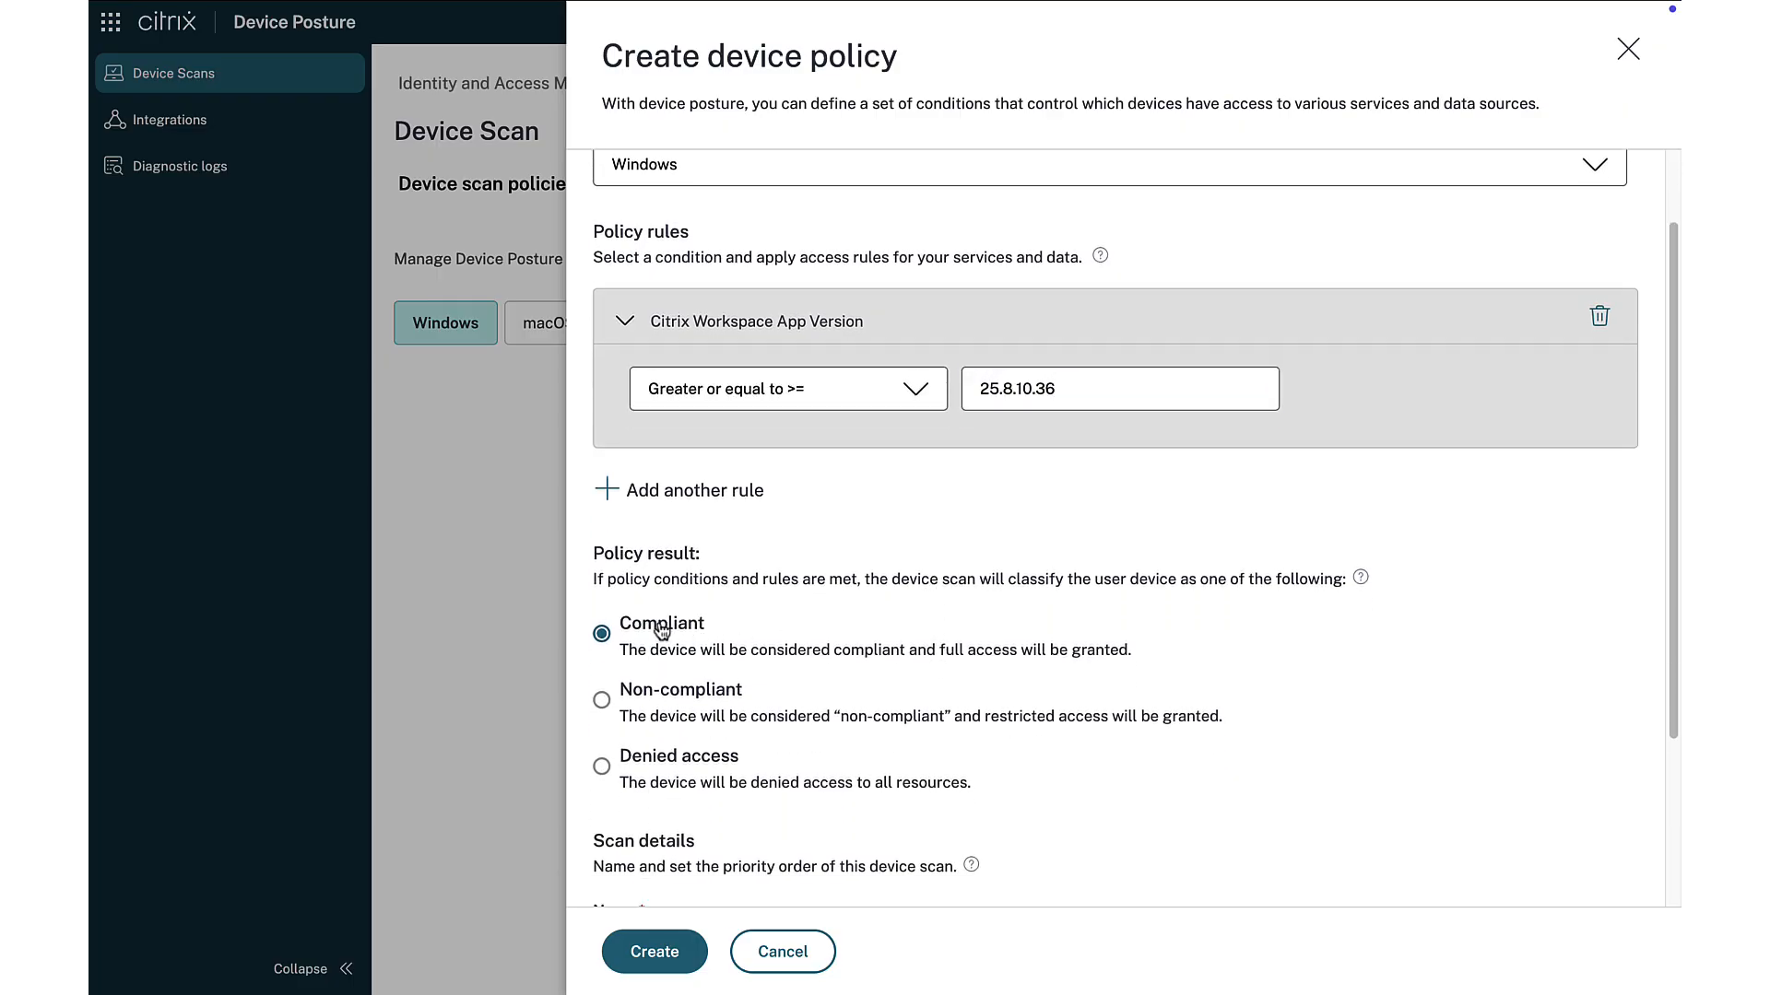
scroll(661, 631, "down", 3)
left_click(688, 710)
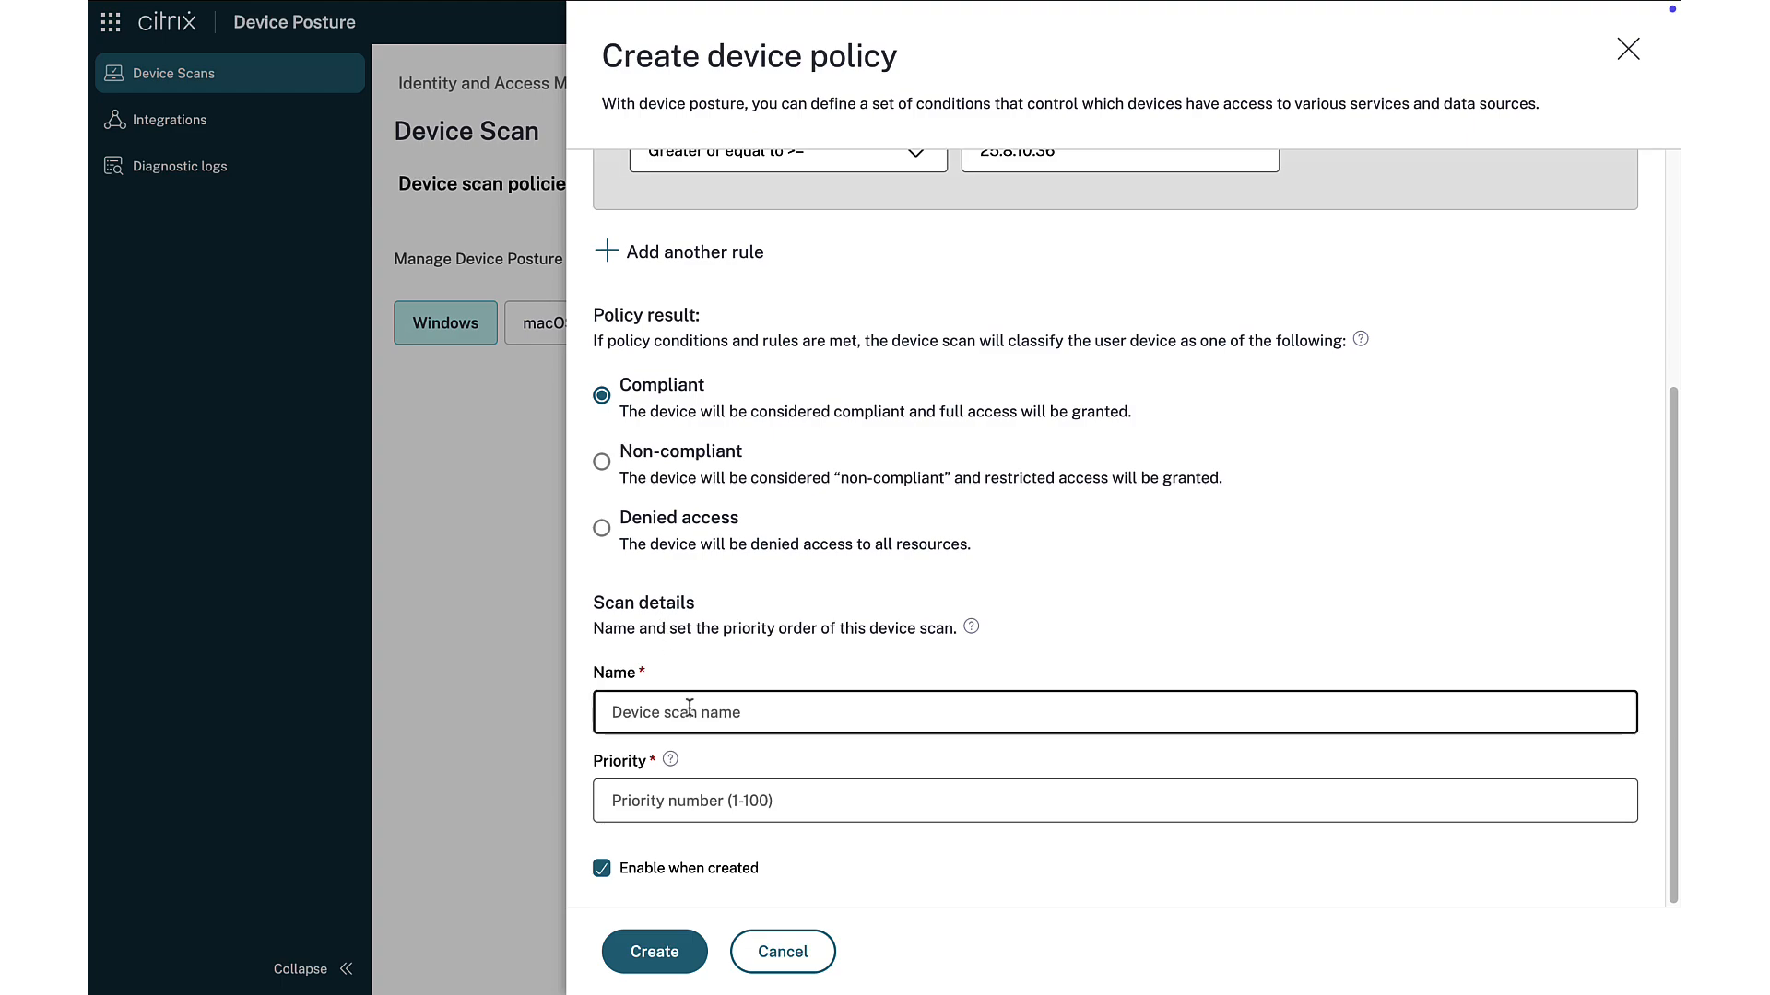
type("CWA version compli")
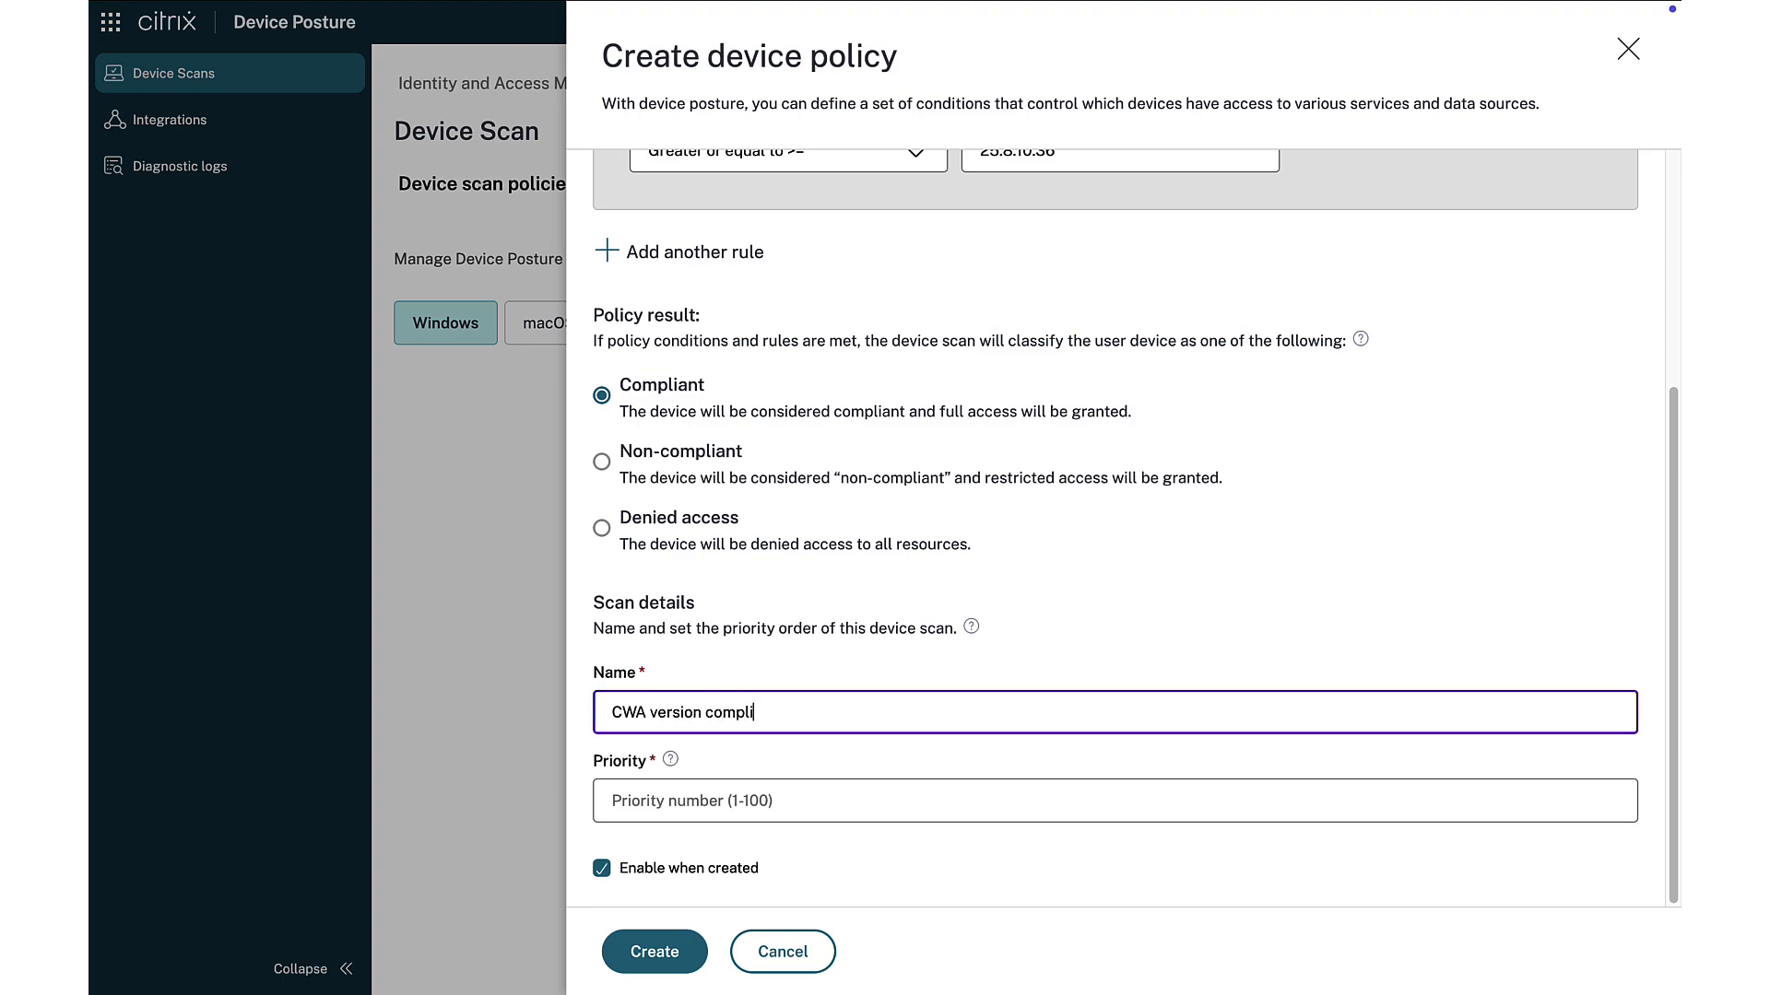
type("ance")
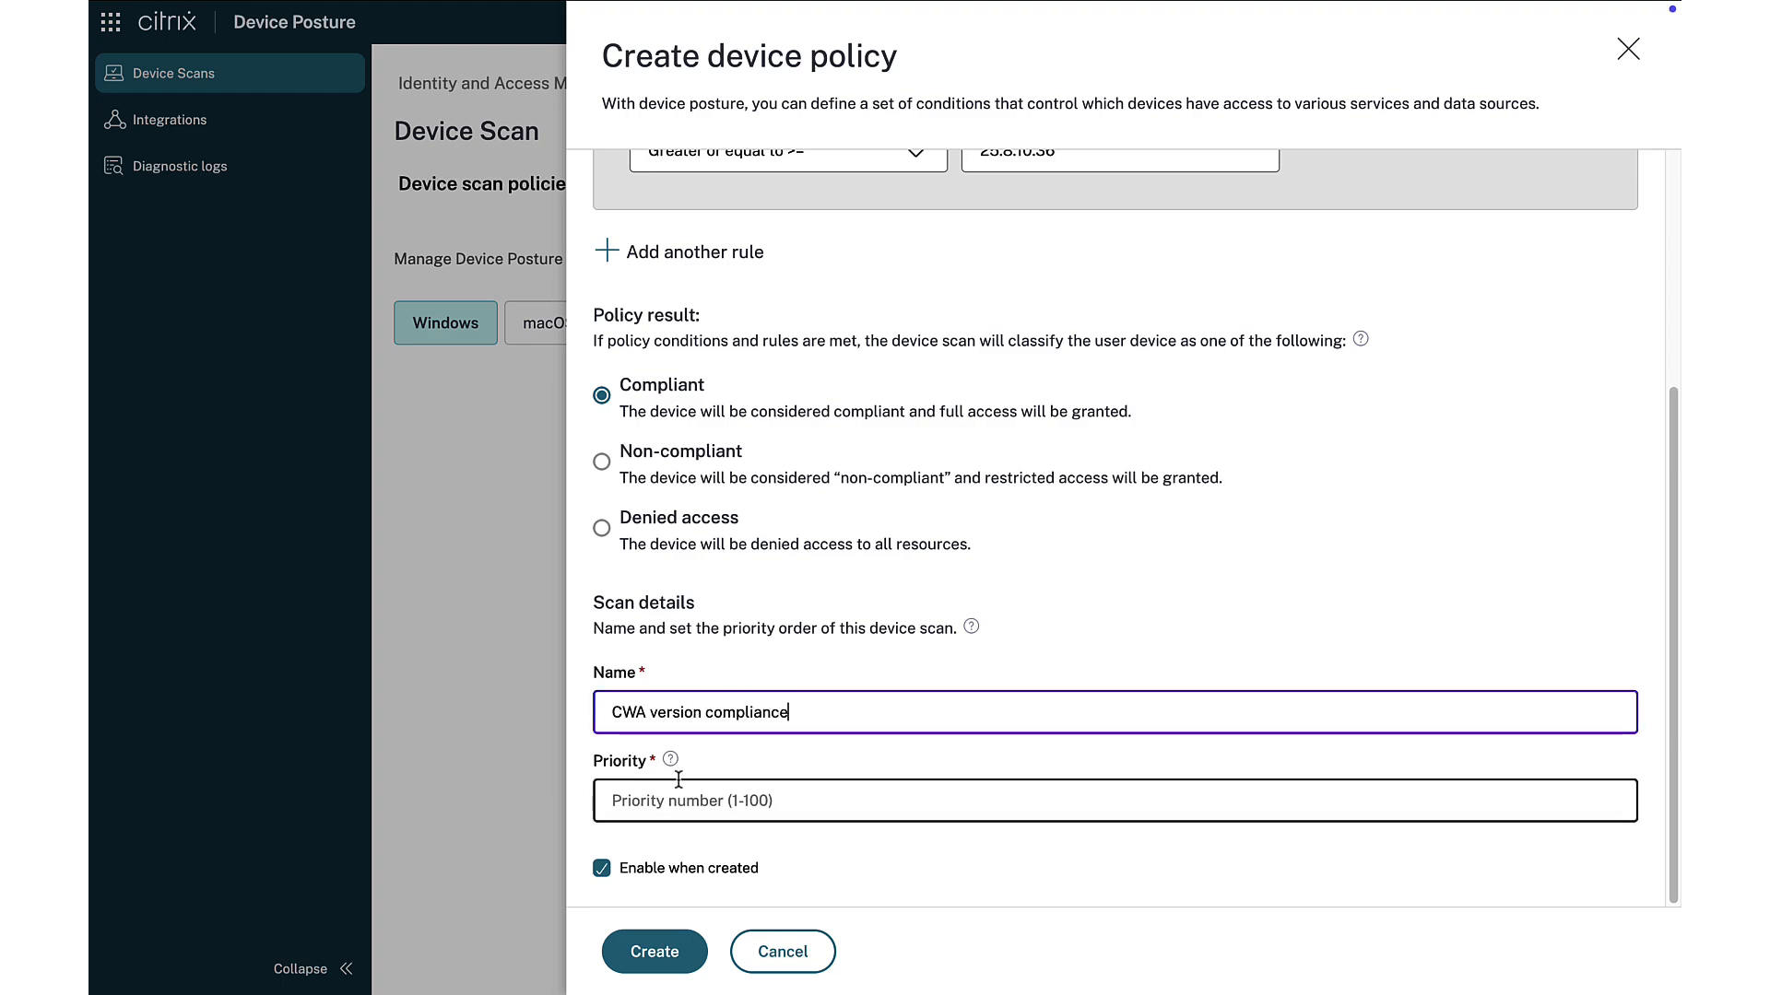
left_click(678, 780)
type("10")
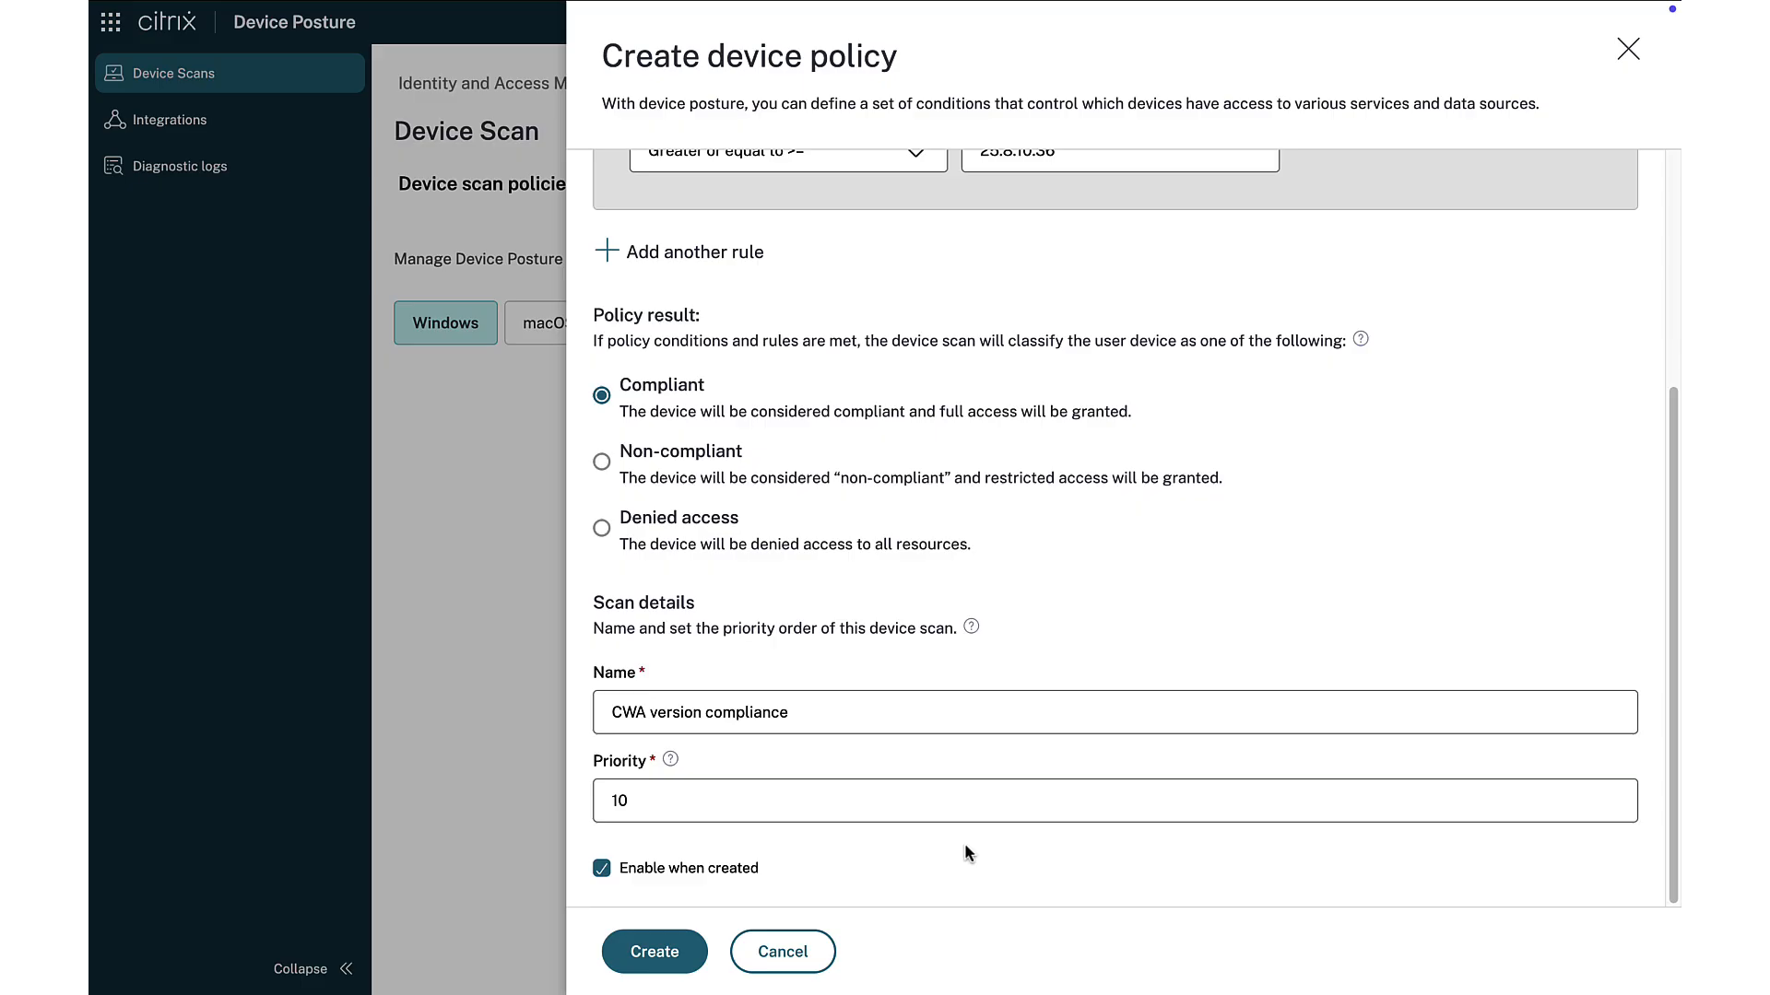
left_click(650, 952)
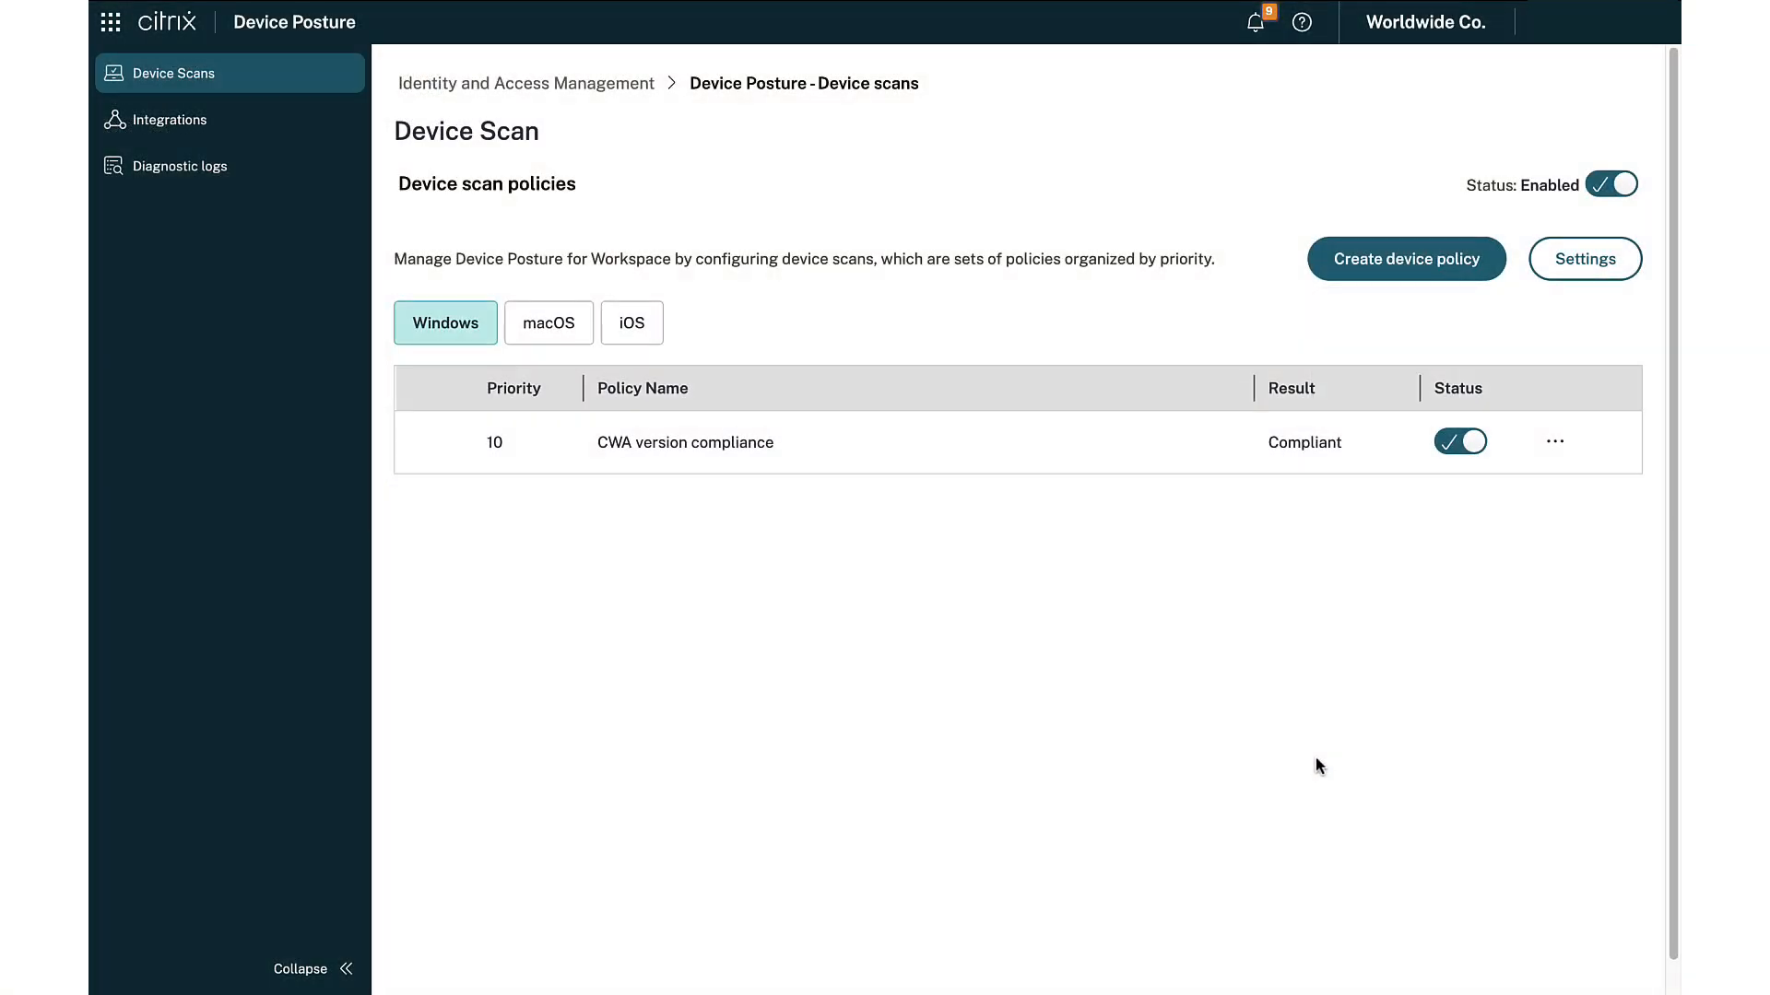
Change the default policy result for when no policies are configured to Non-compliant and save the setting
left_click(1585, 259)
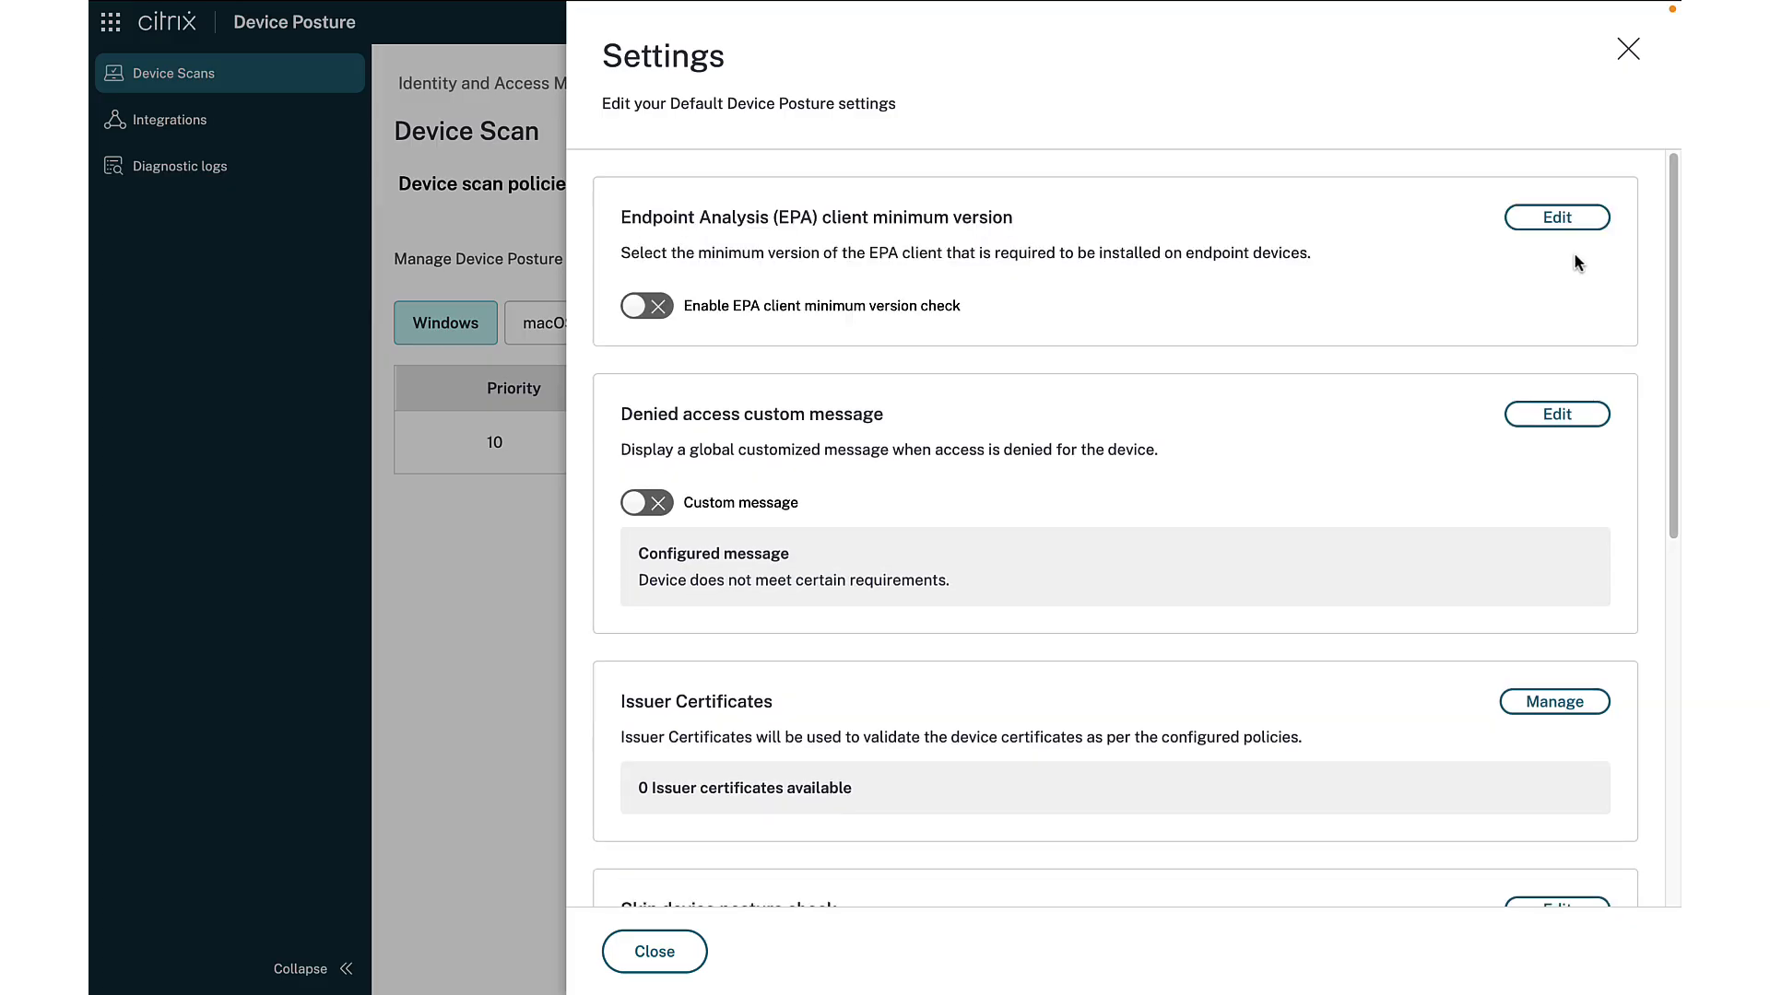
scroll(1342, 440, "down", 8)
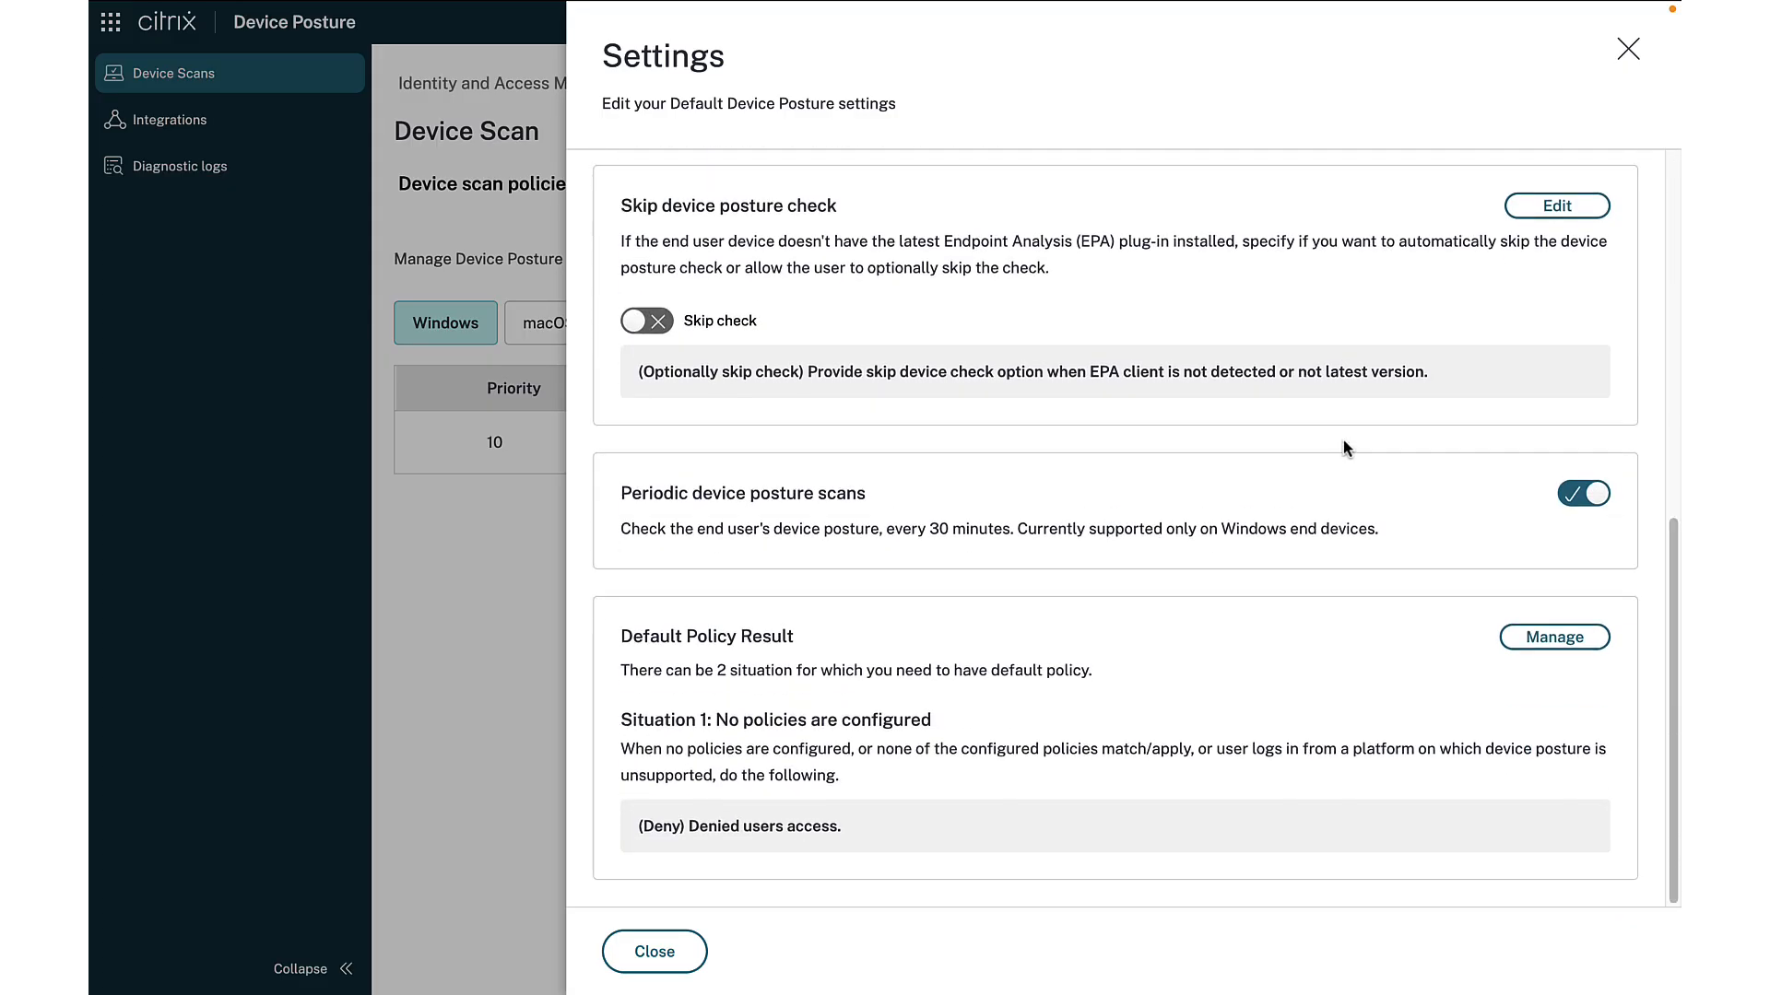
left_click(1532, 638)
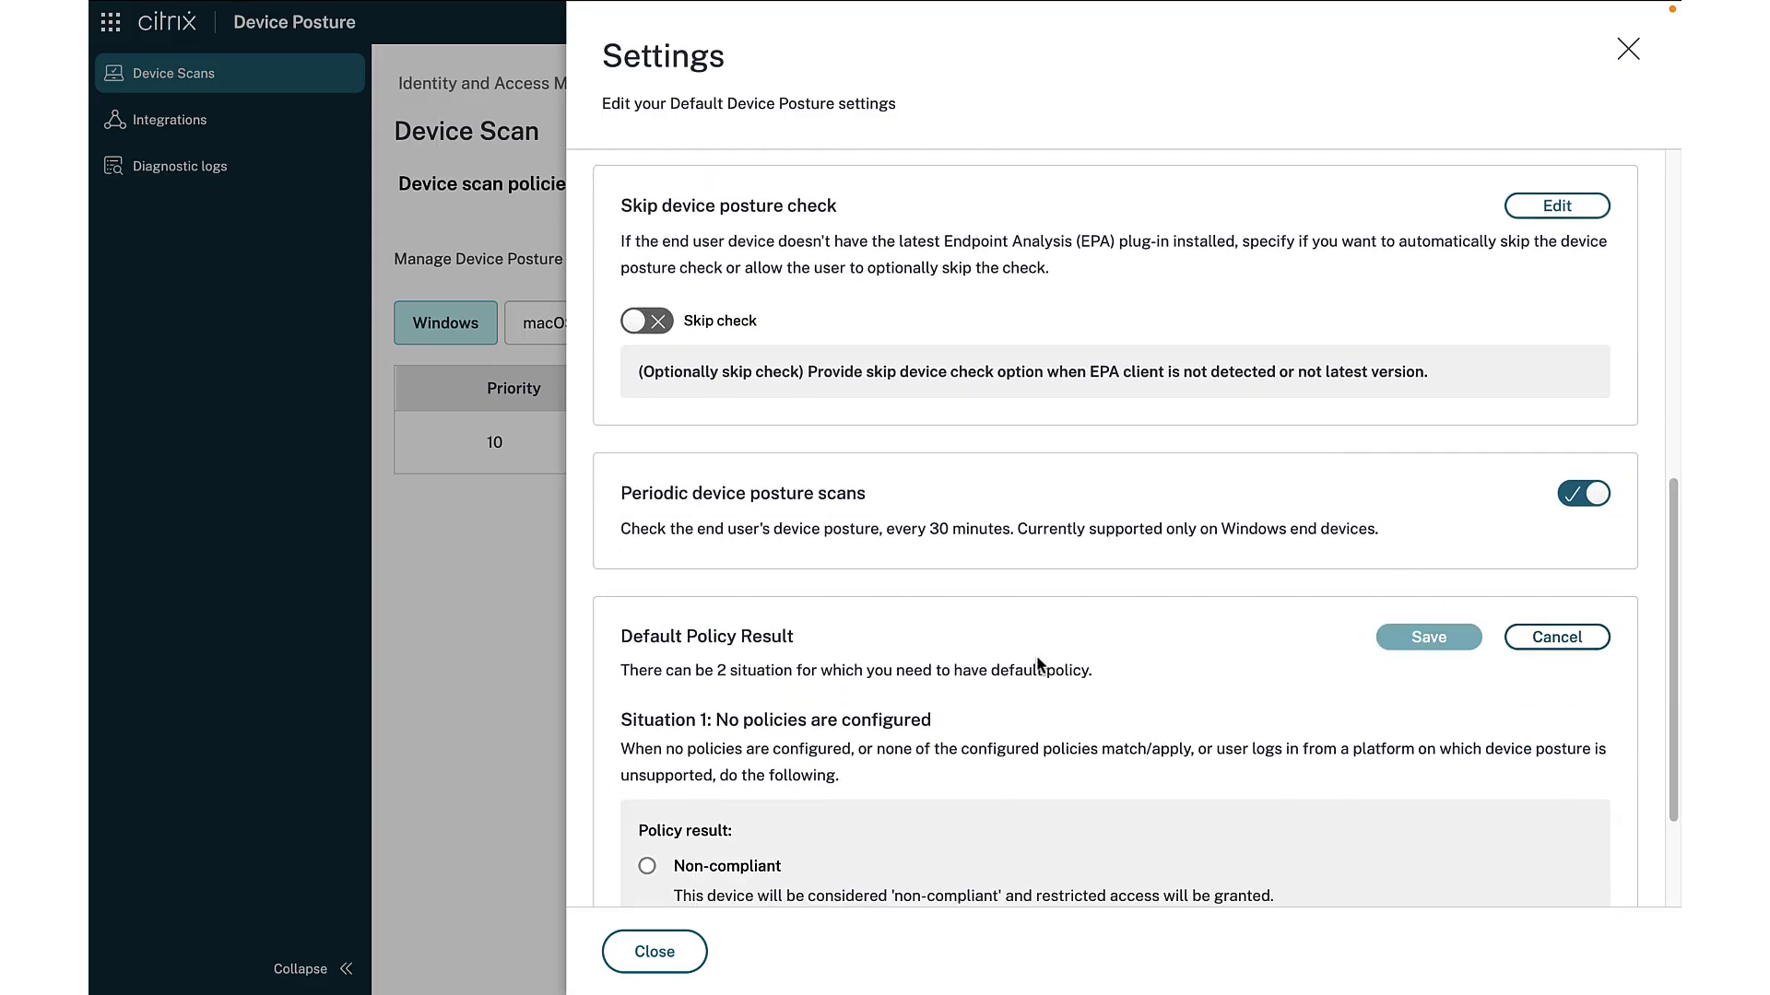
scroll(930, 683, "down", 2)
left_click(648, 691)
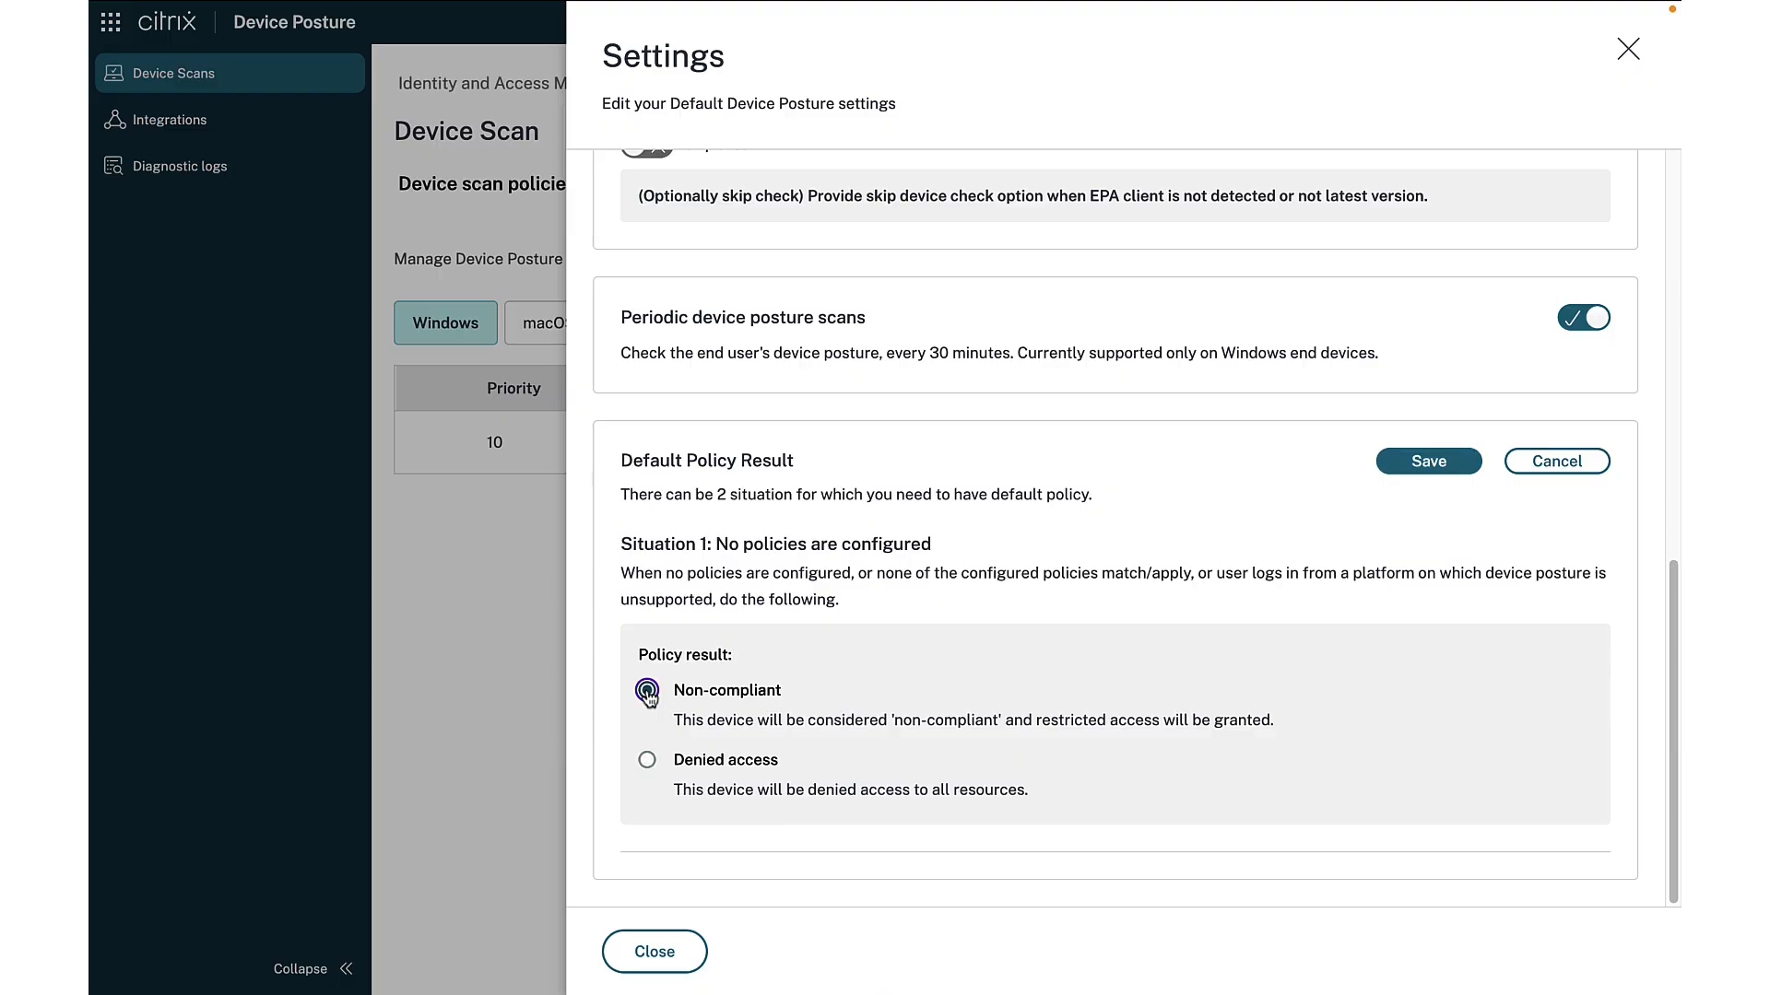
left_click(1426, 462)
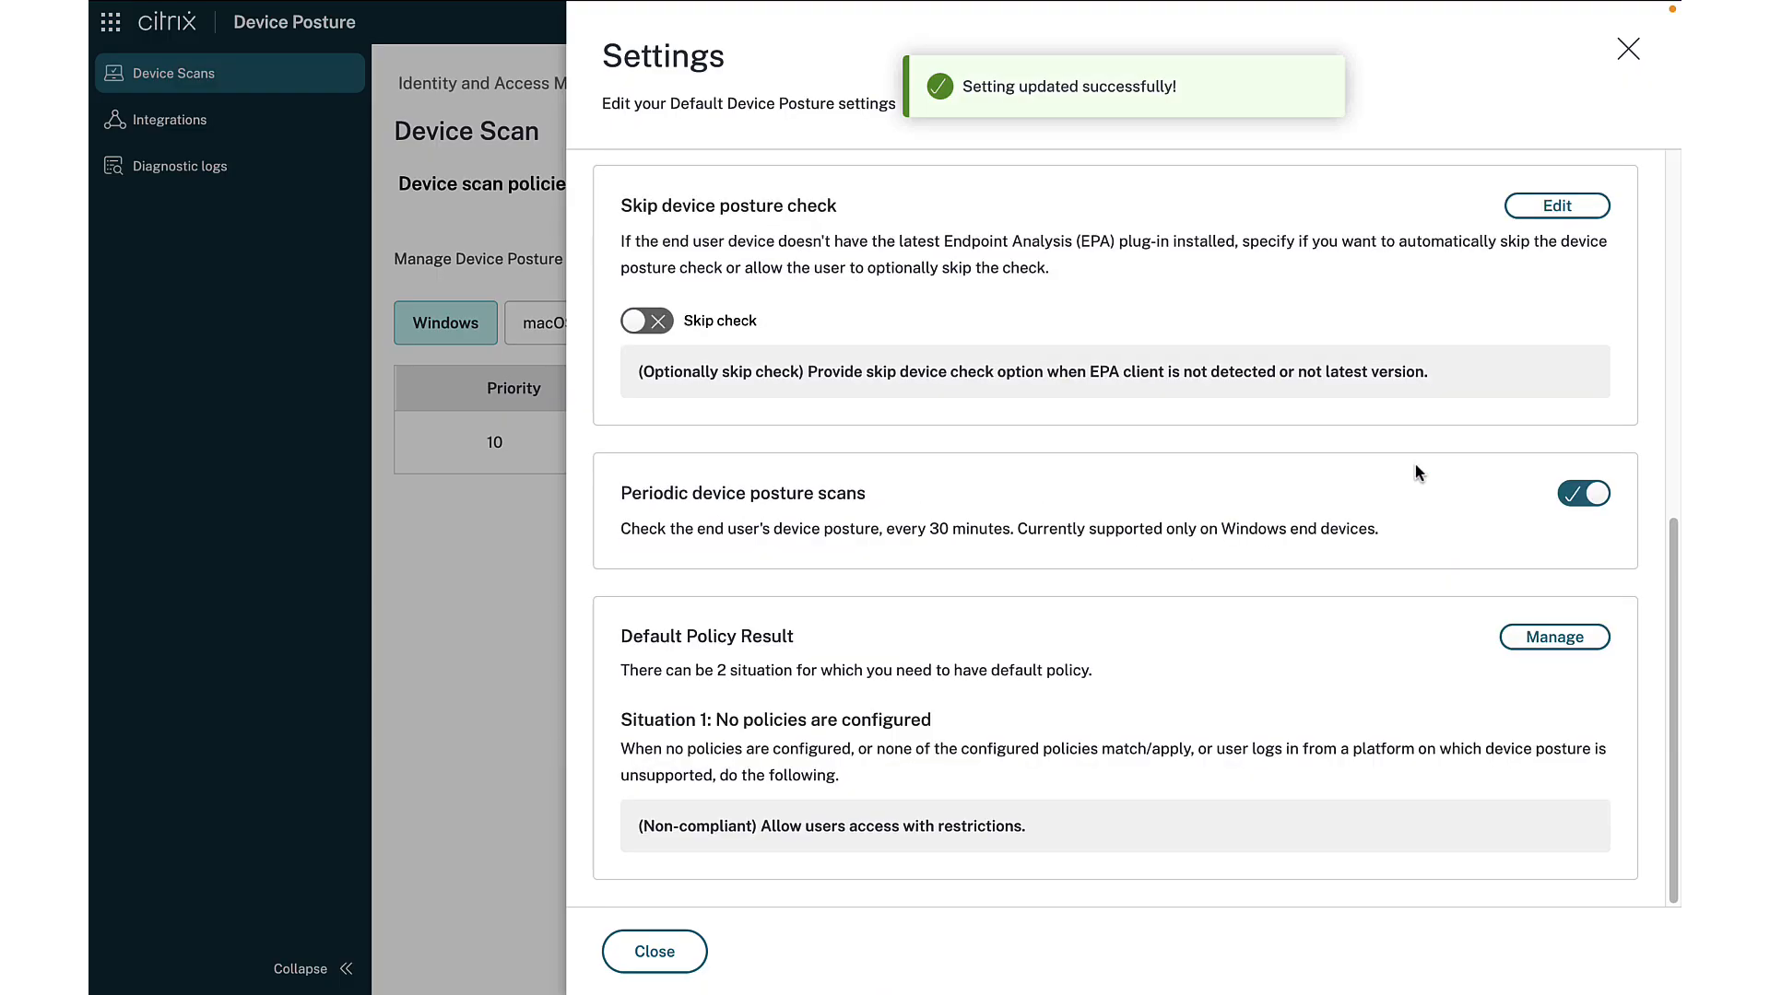
left_click(651, 950)
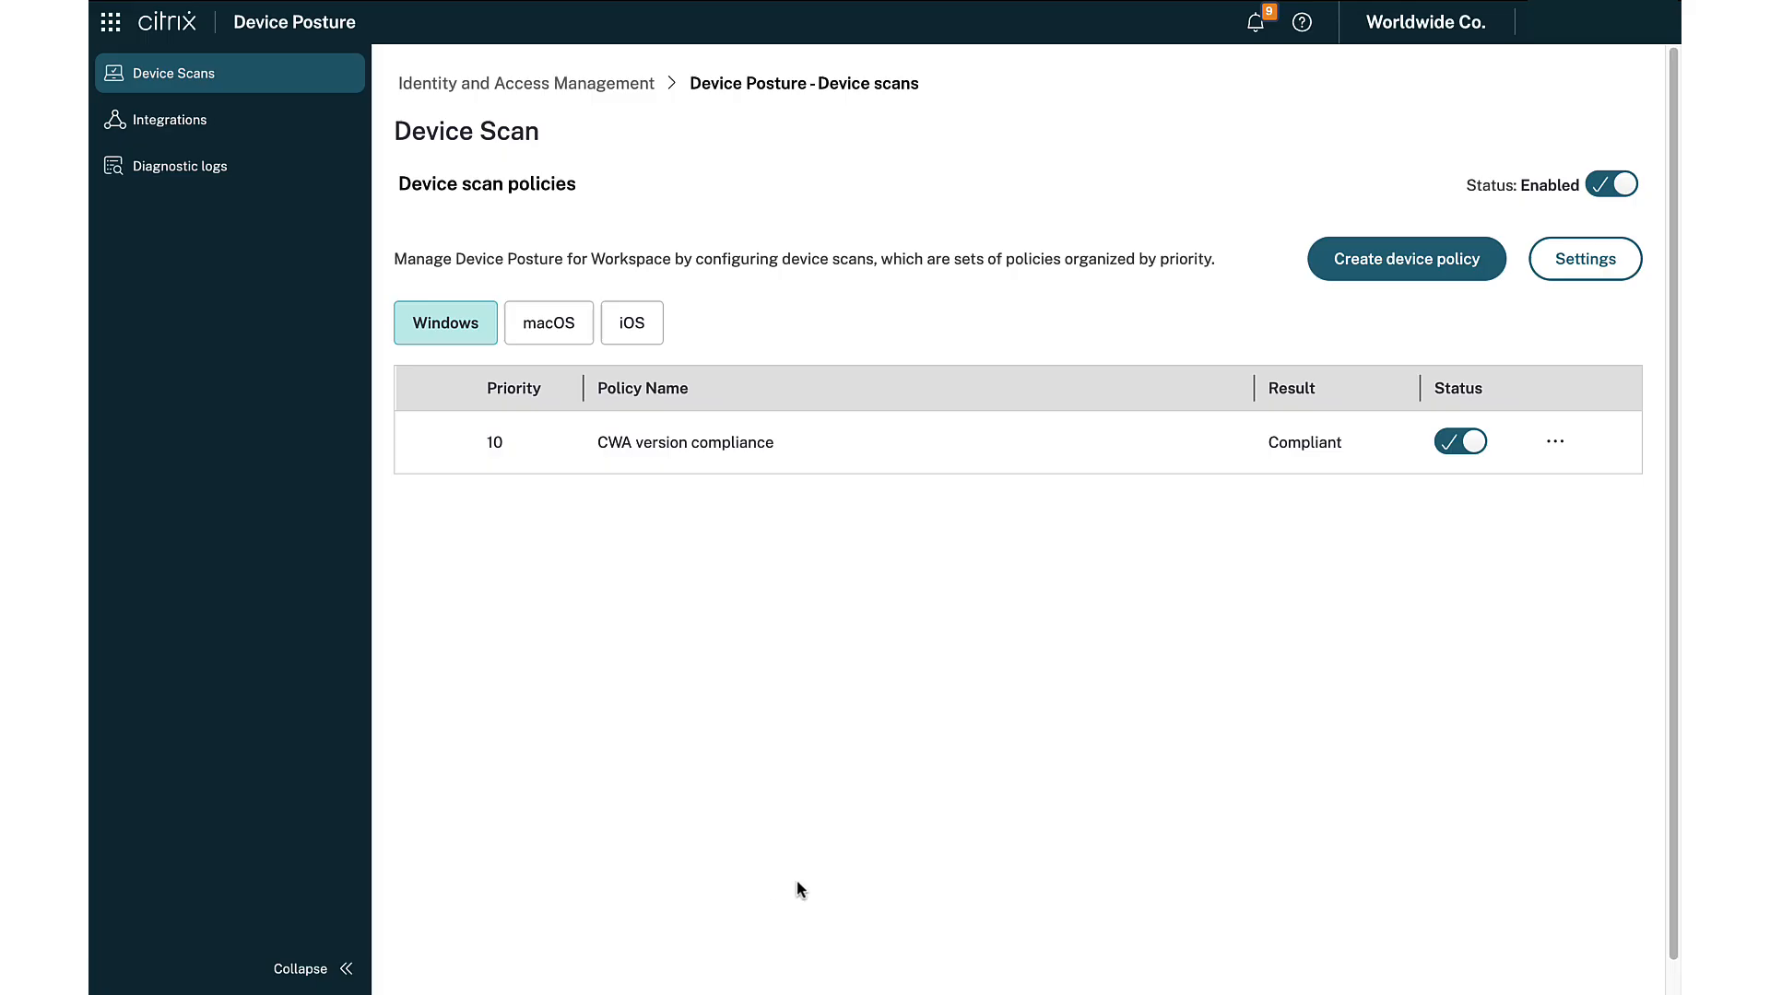
Switch to DaaS and display the delivery groups in the MSP folder
left_click(110, 22)
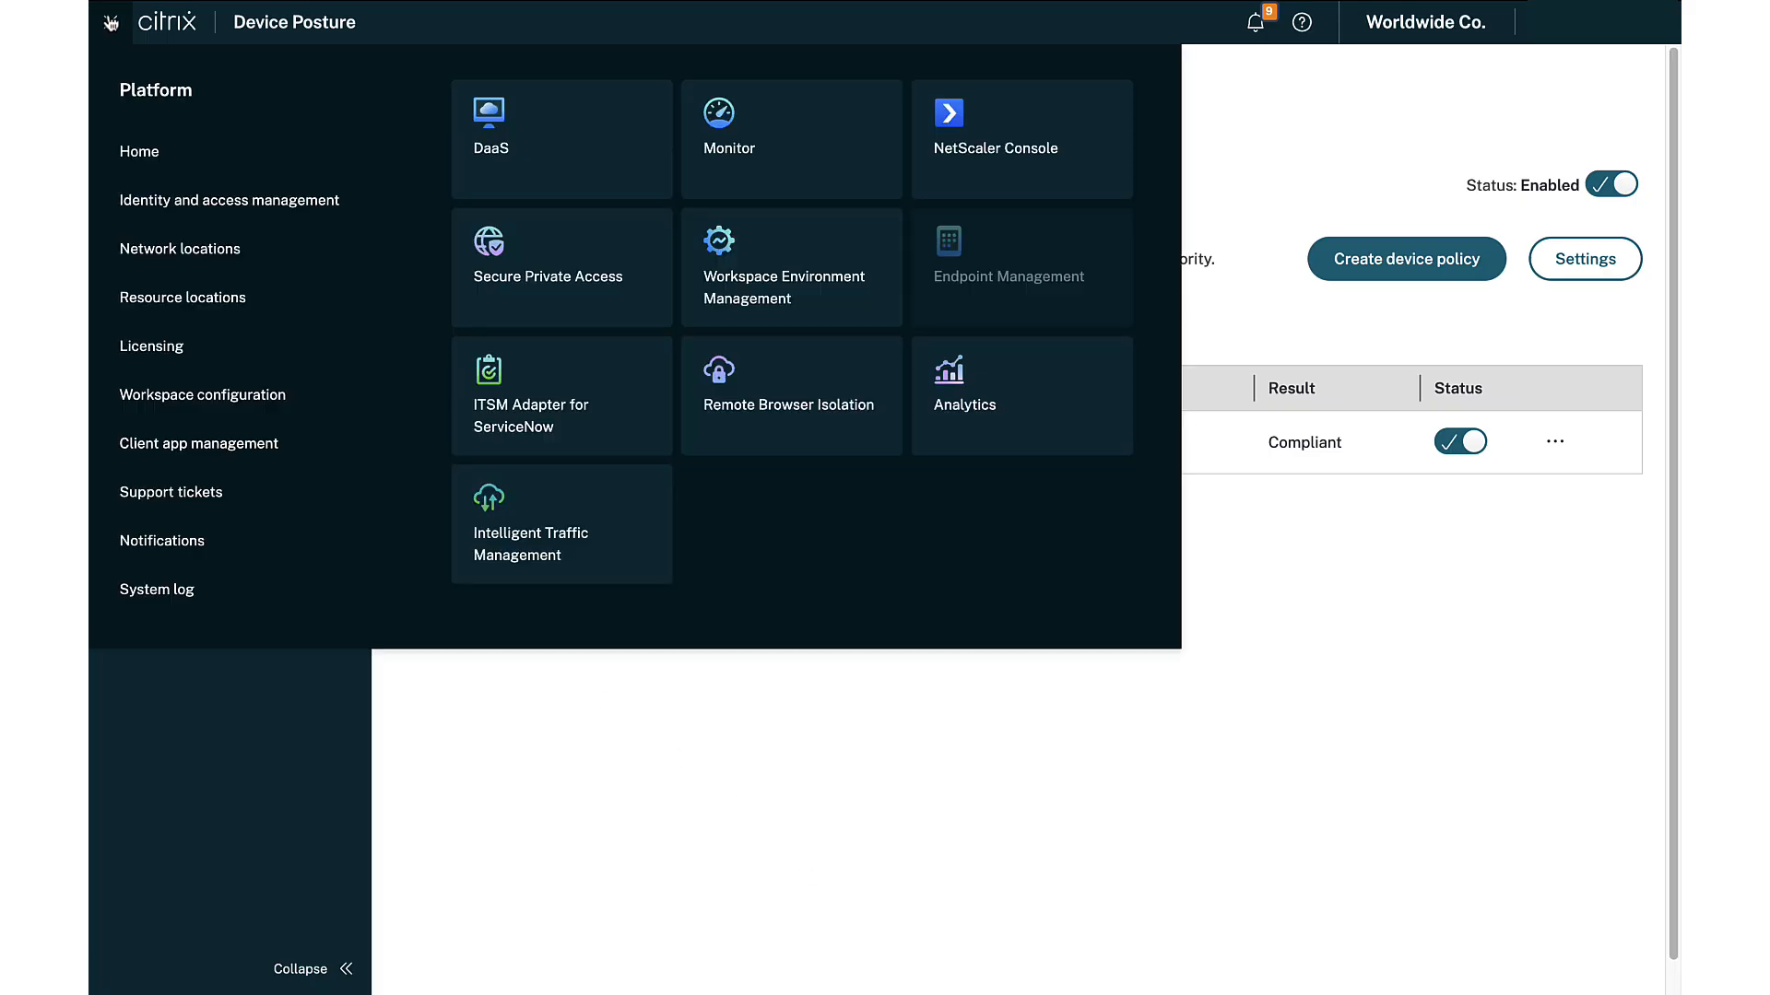
left_click(505, 138)
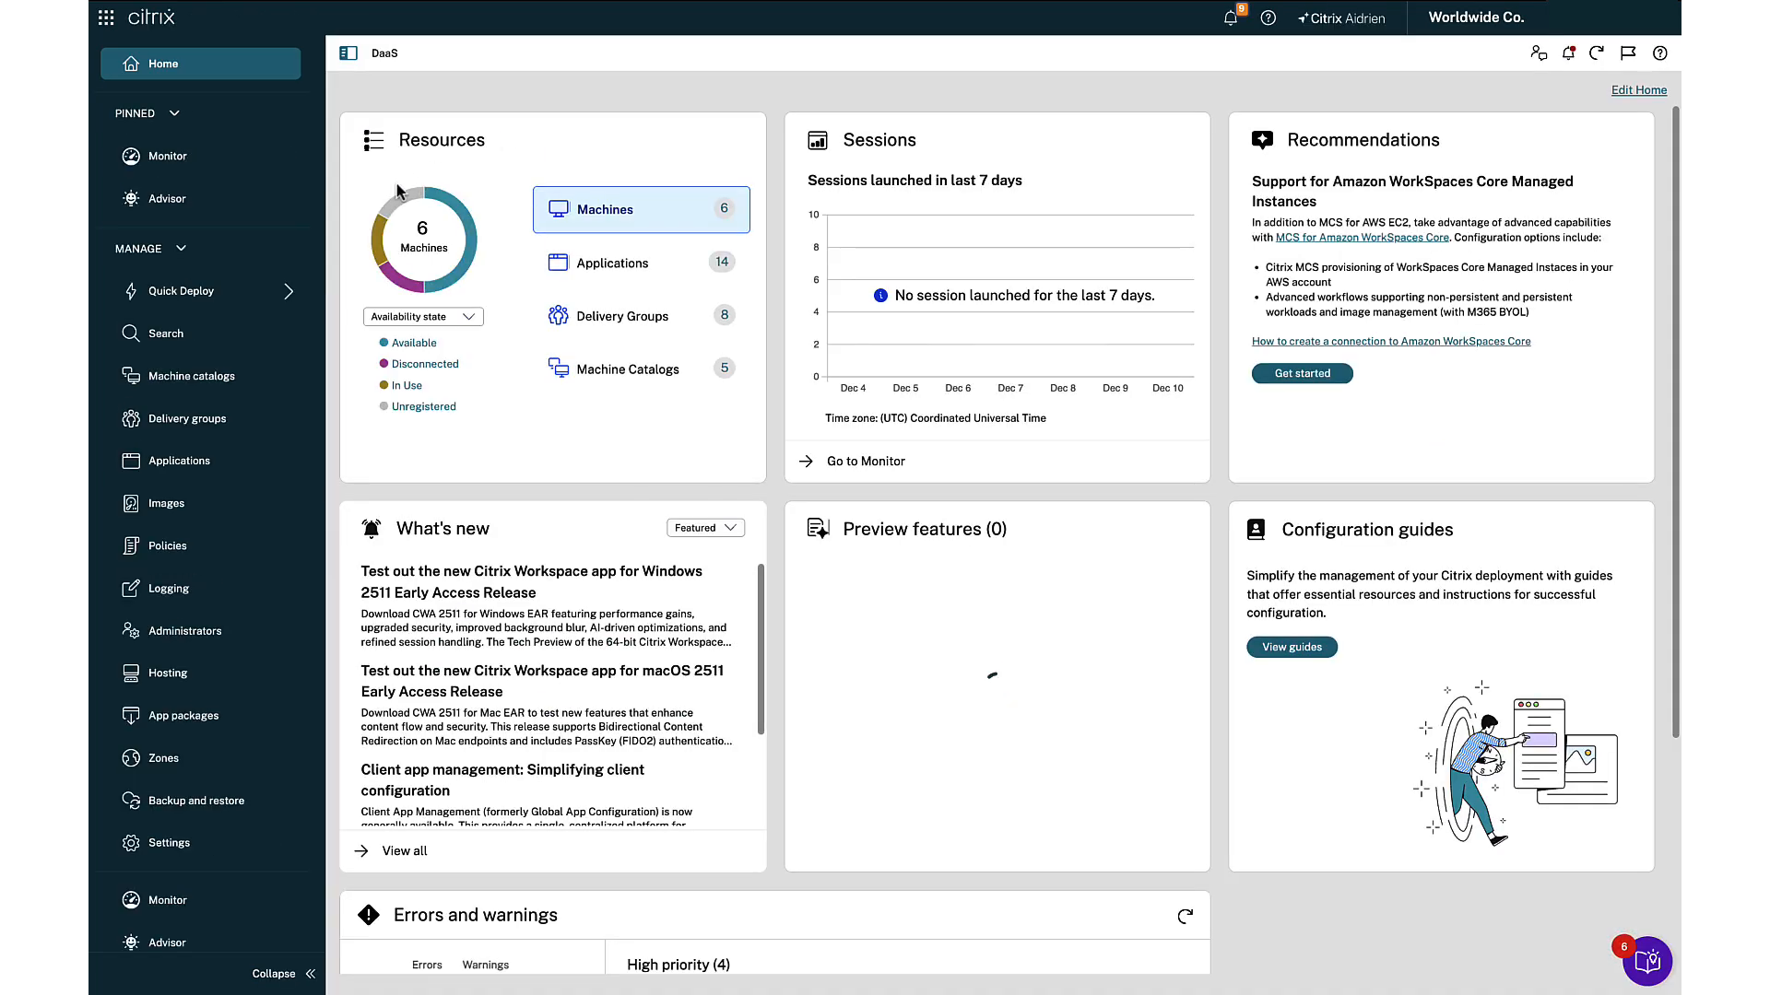
left_click(183, 426)
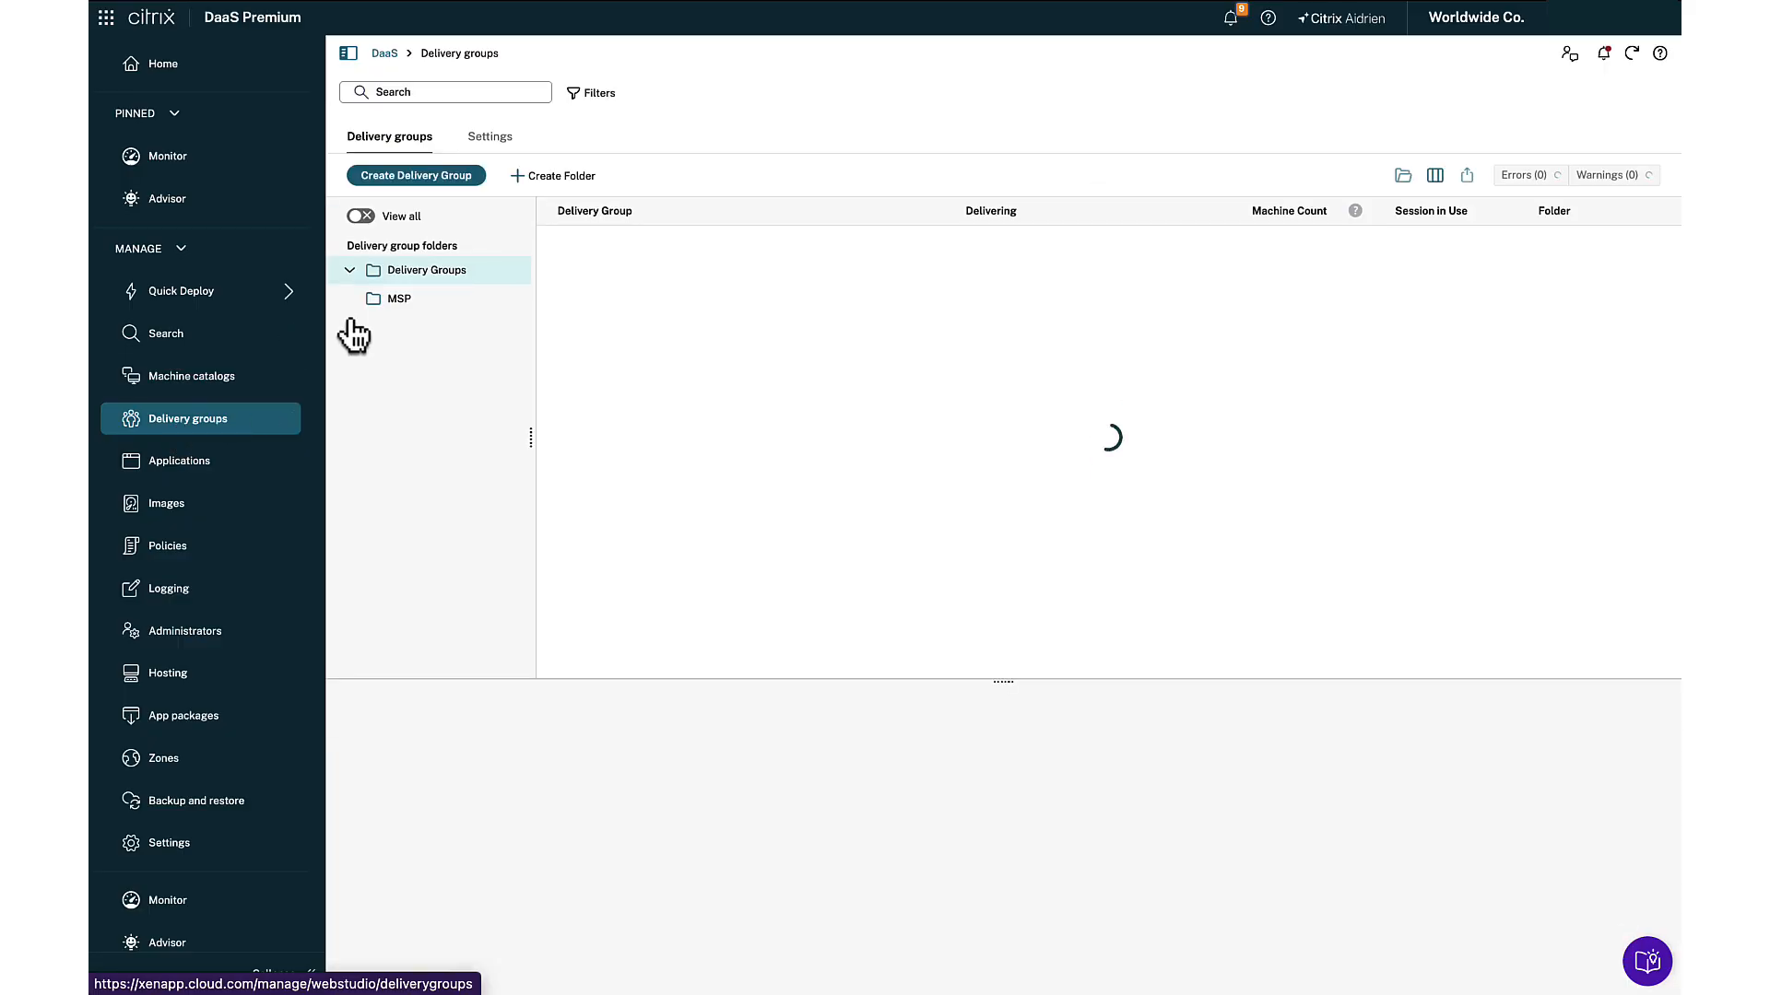
left_click(615, 284)
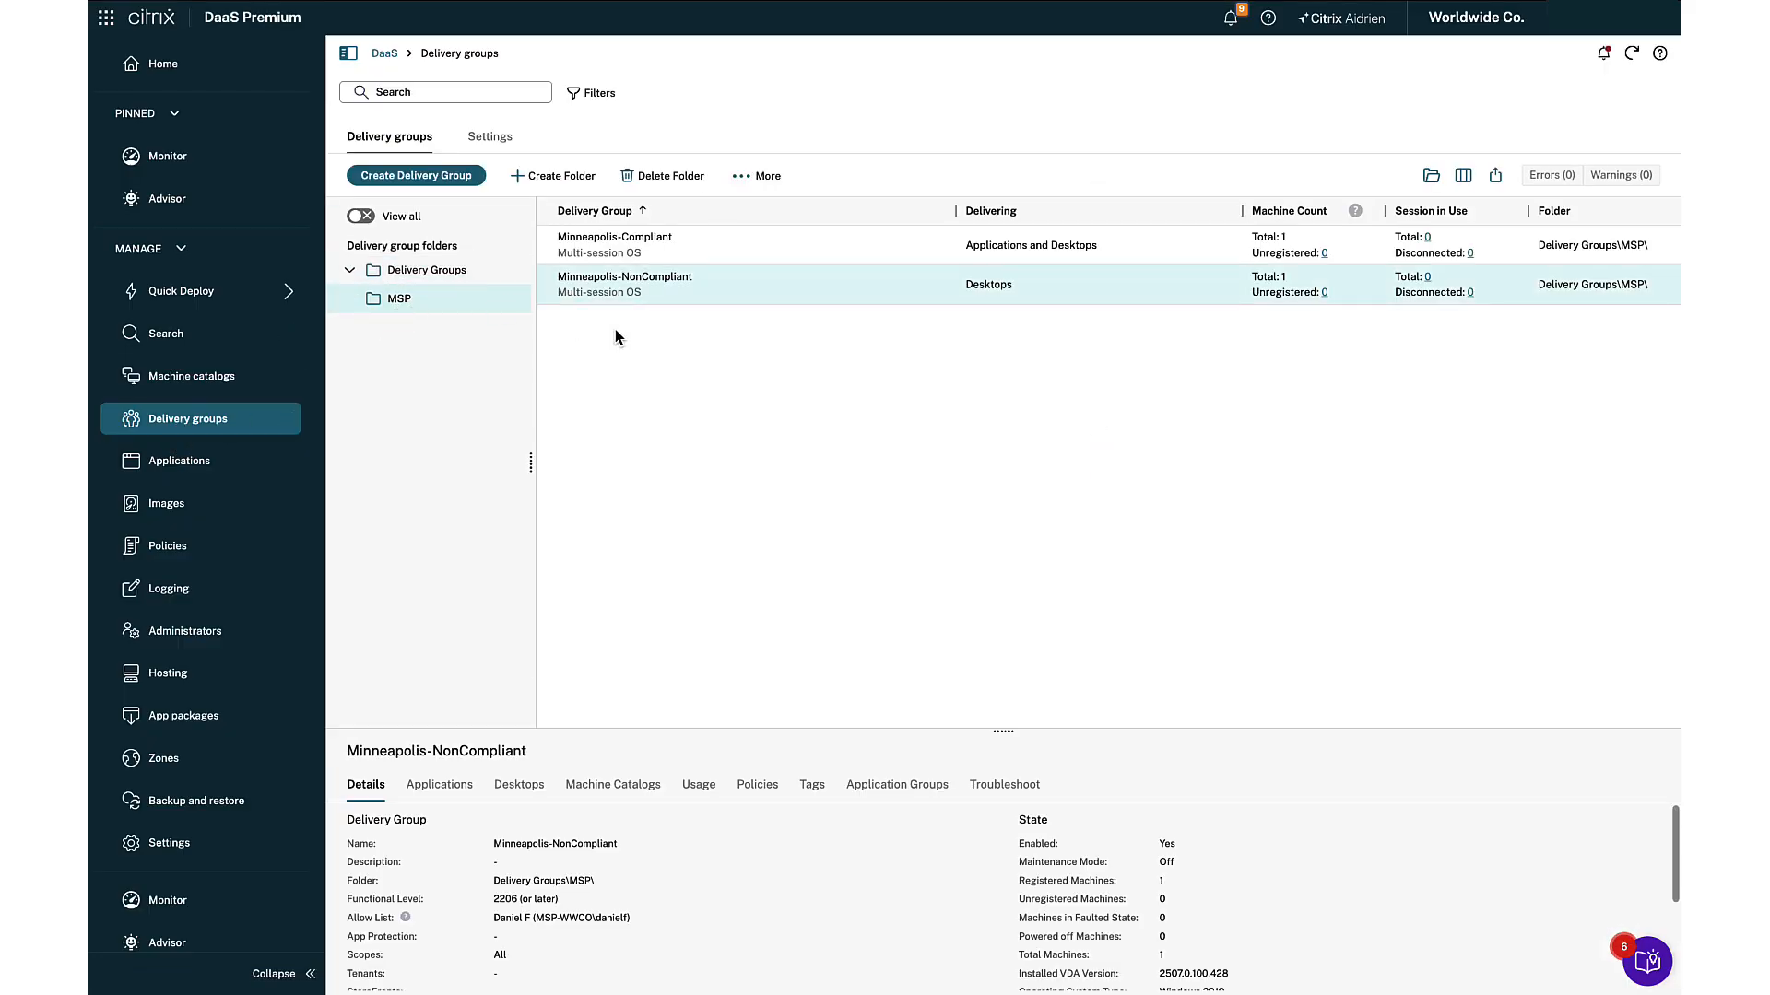
Edit Minneapolis-Compliant's Citrix Gateway connections policy to include connections matching all criteria with filter Workspace and value COMPLIANT, and save the delivery group
left_click(647, 258)
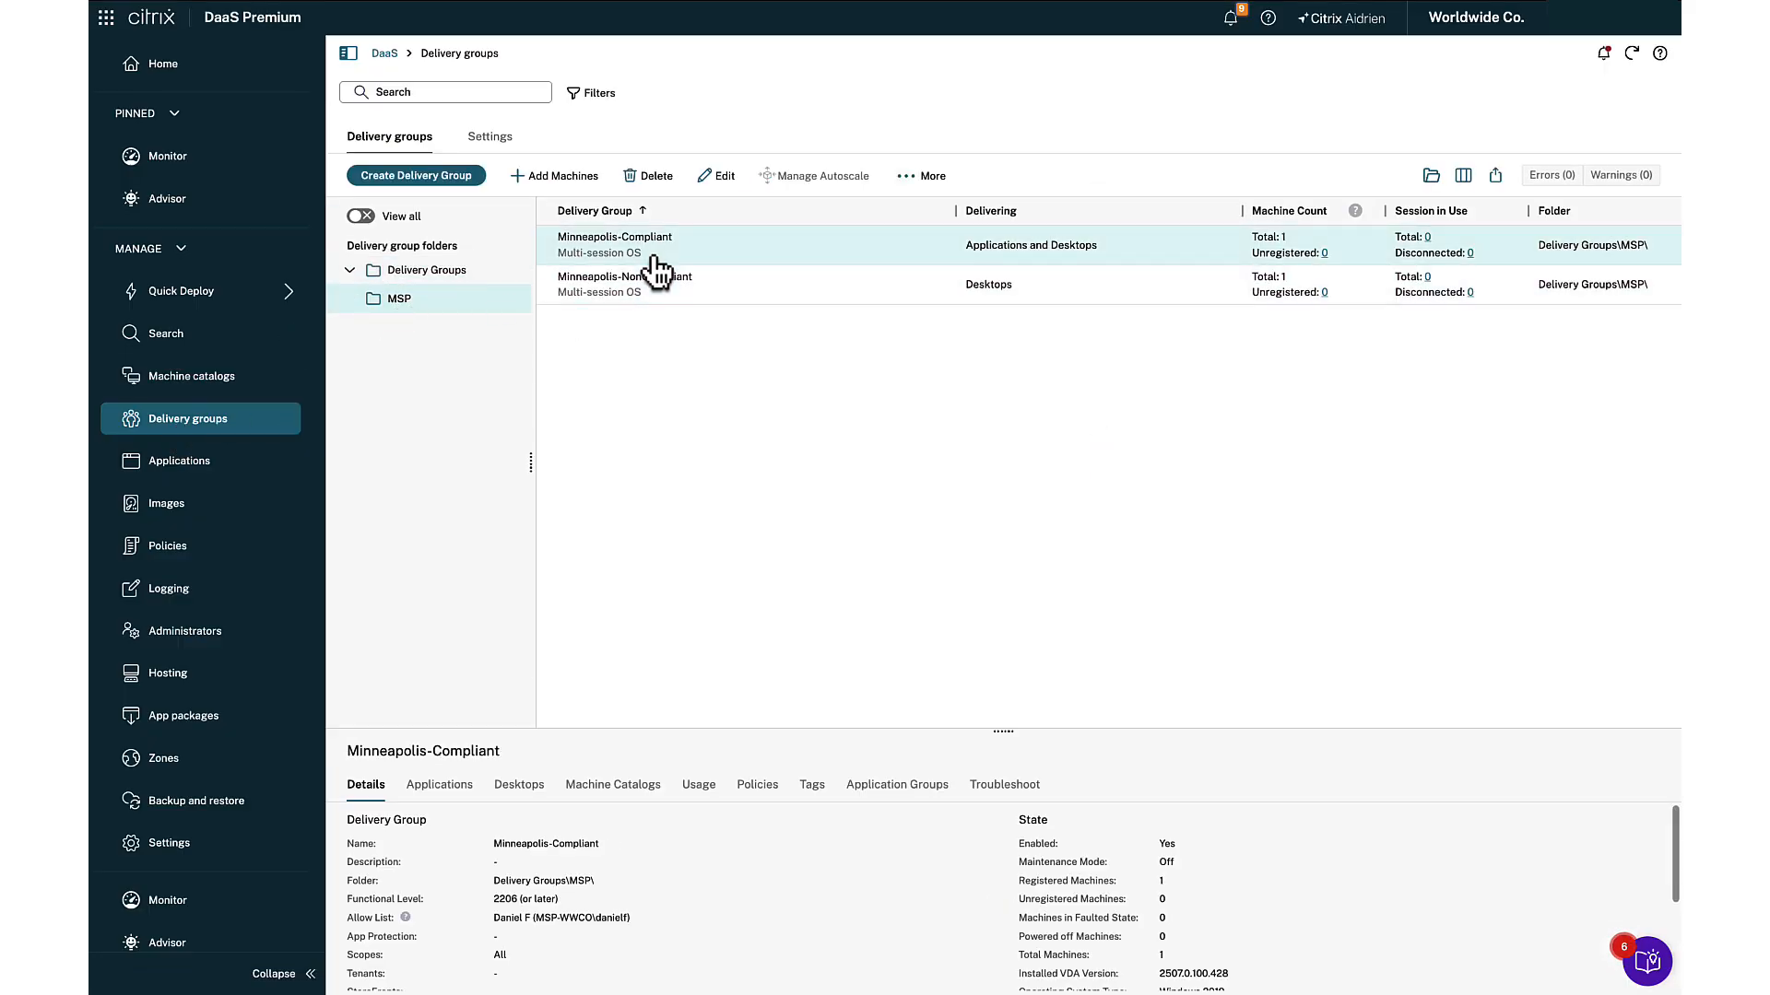
left_click(715, 177)
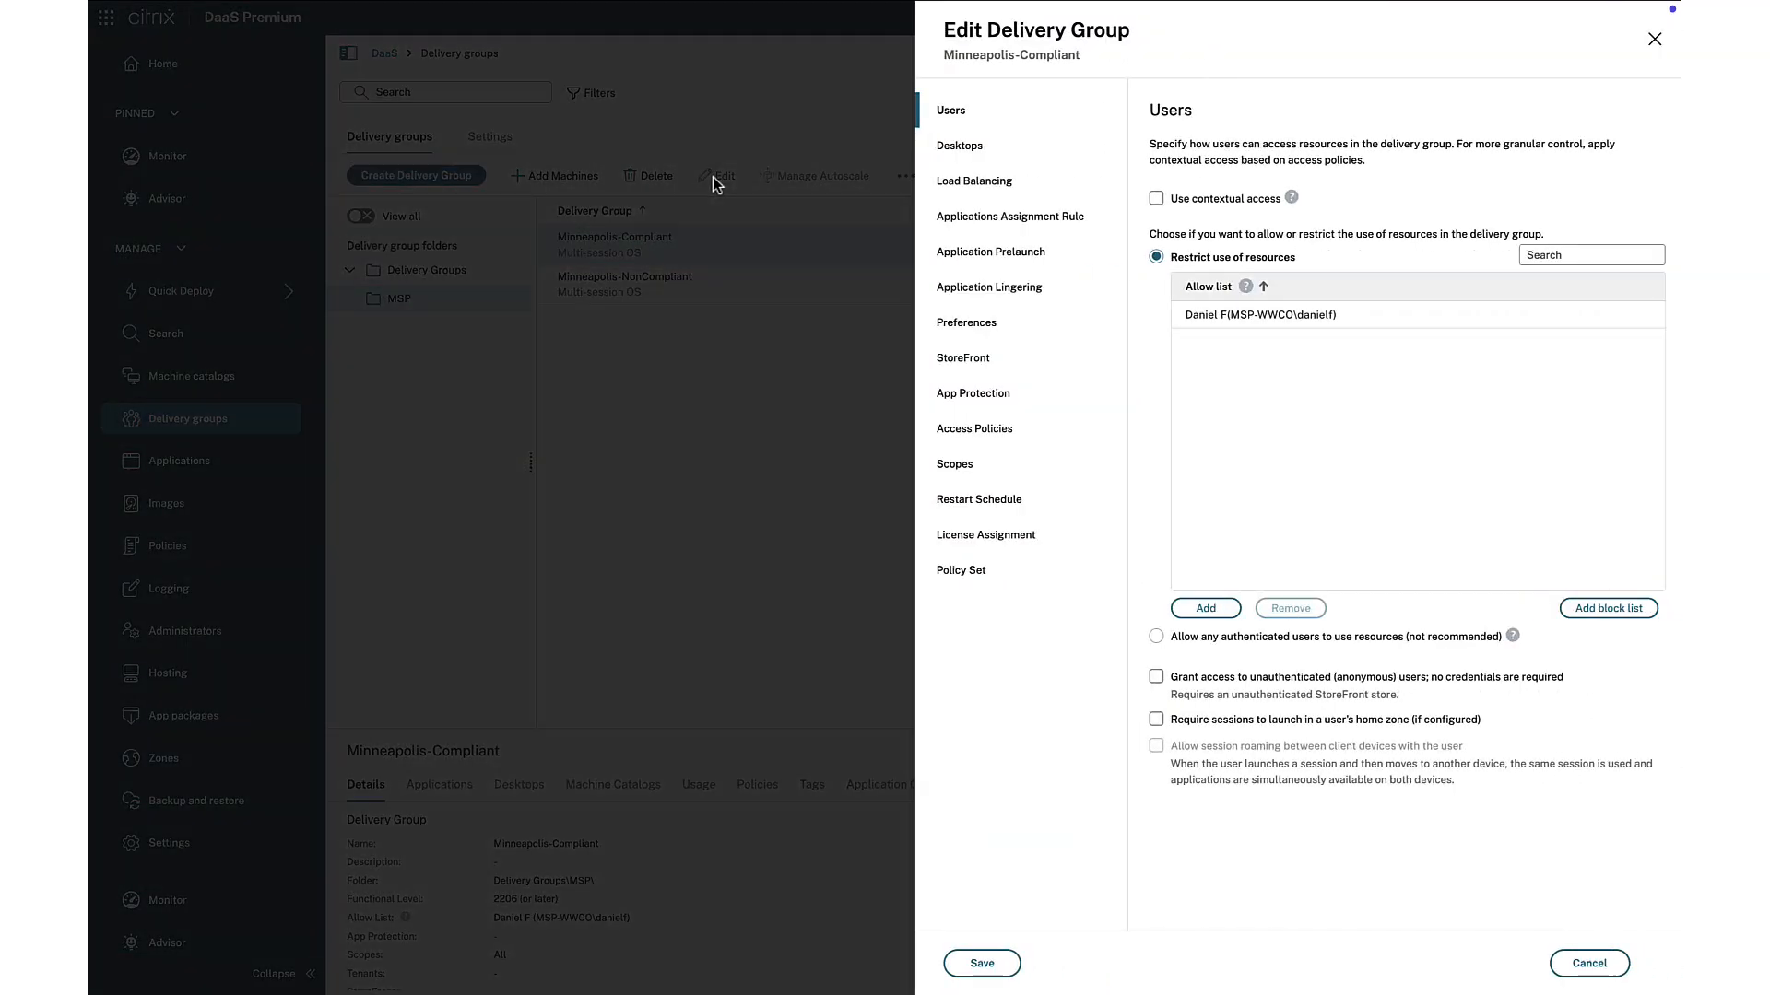
left_click(985, 431)
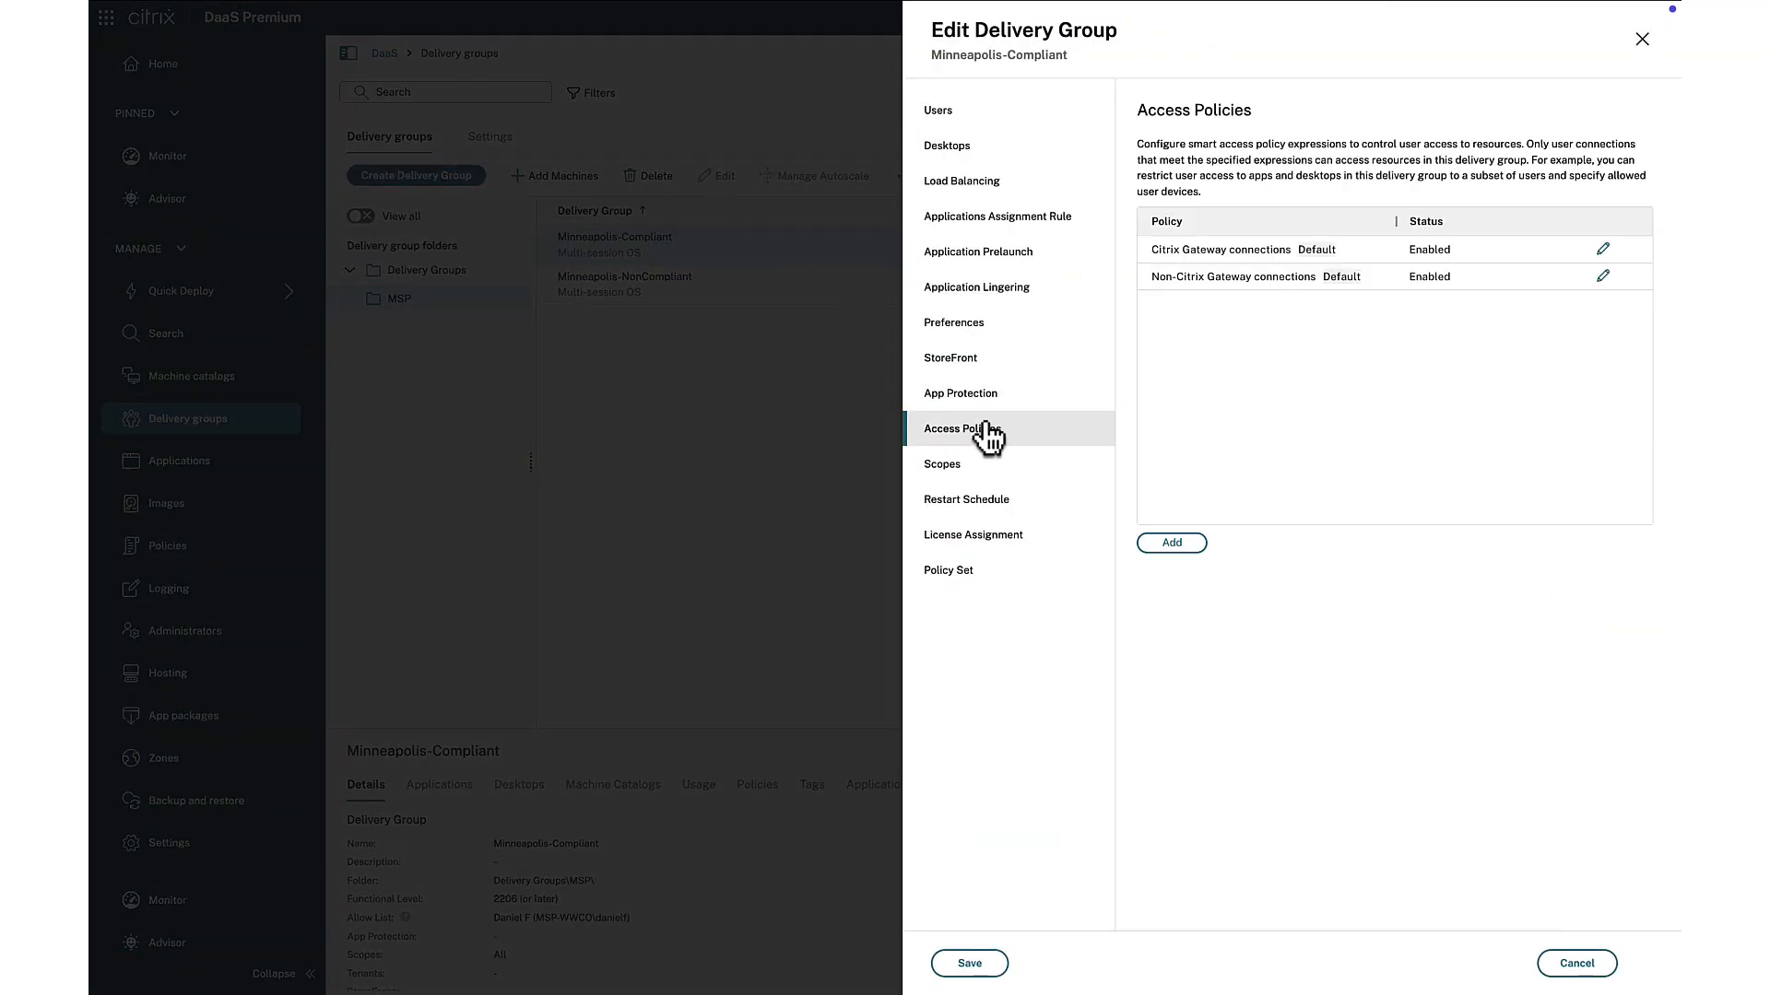
left_click(1604, 251)
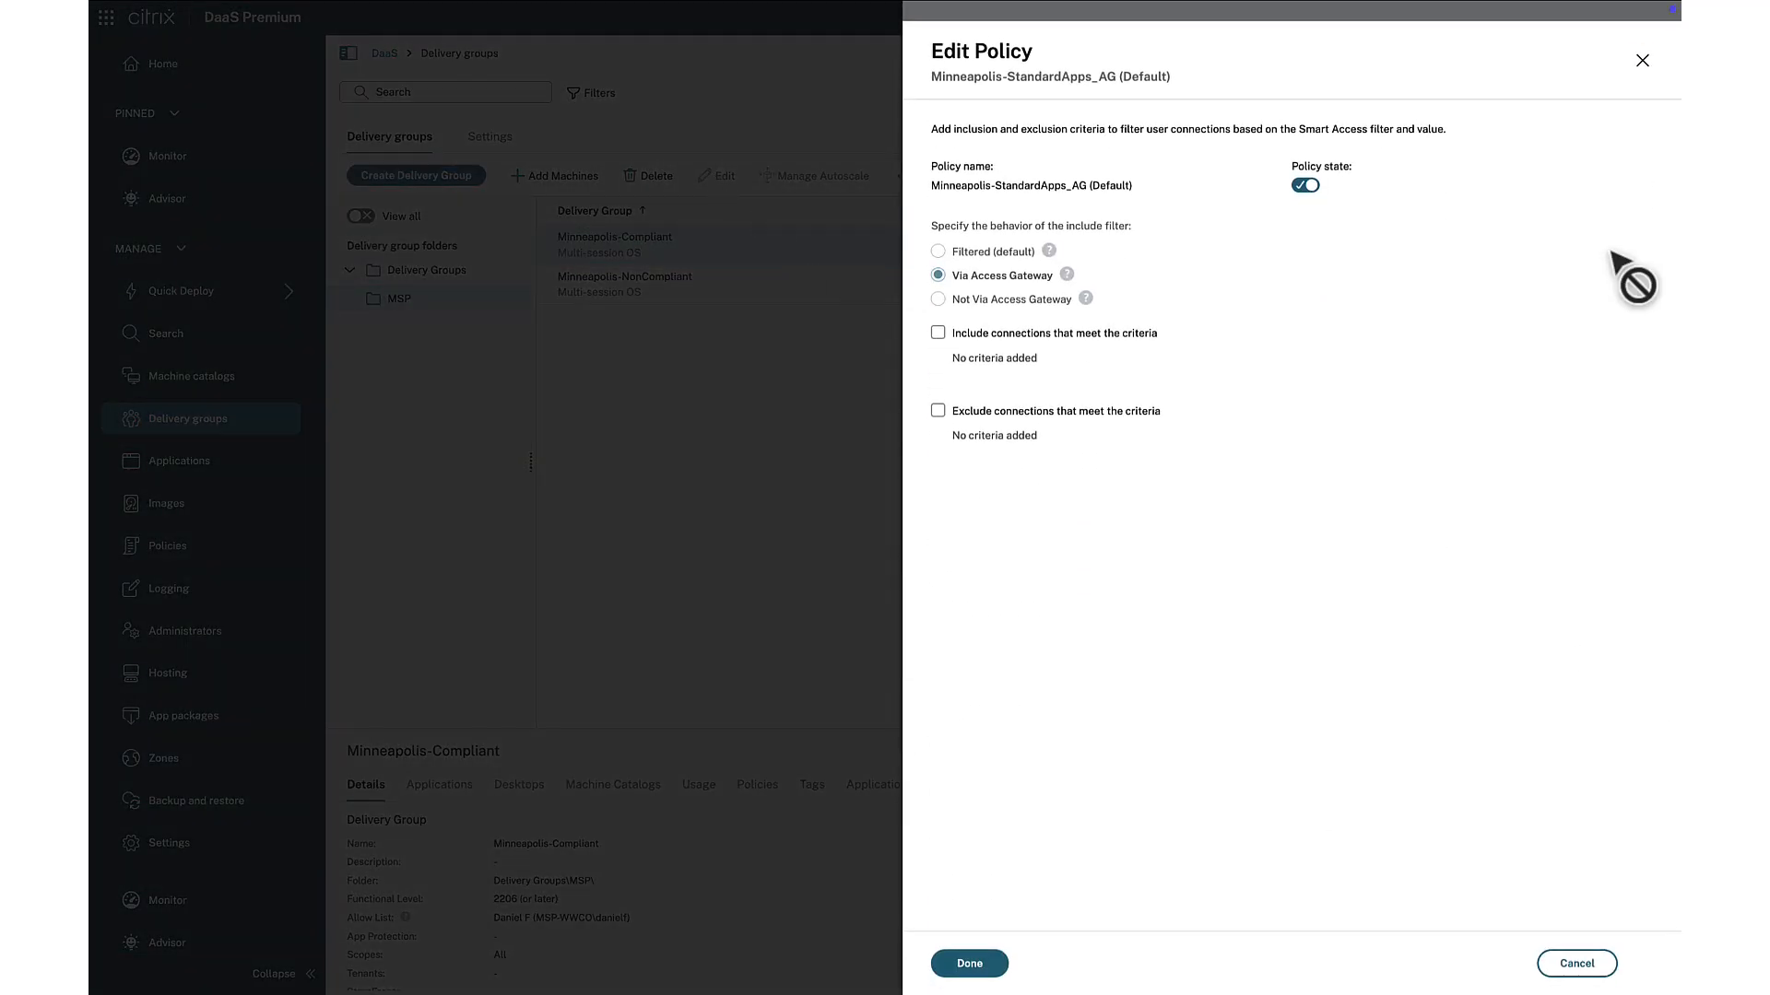
left_click(938, 333)
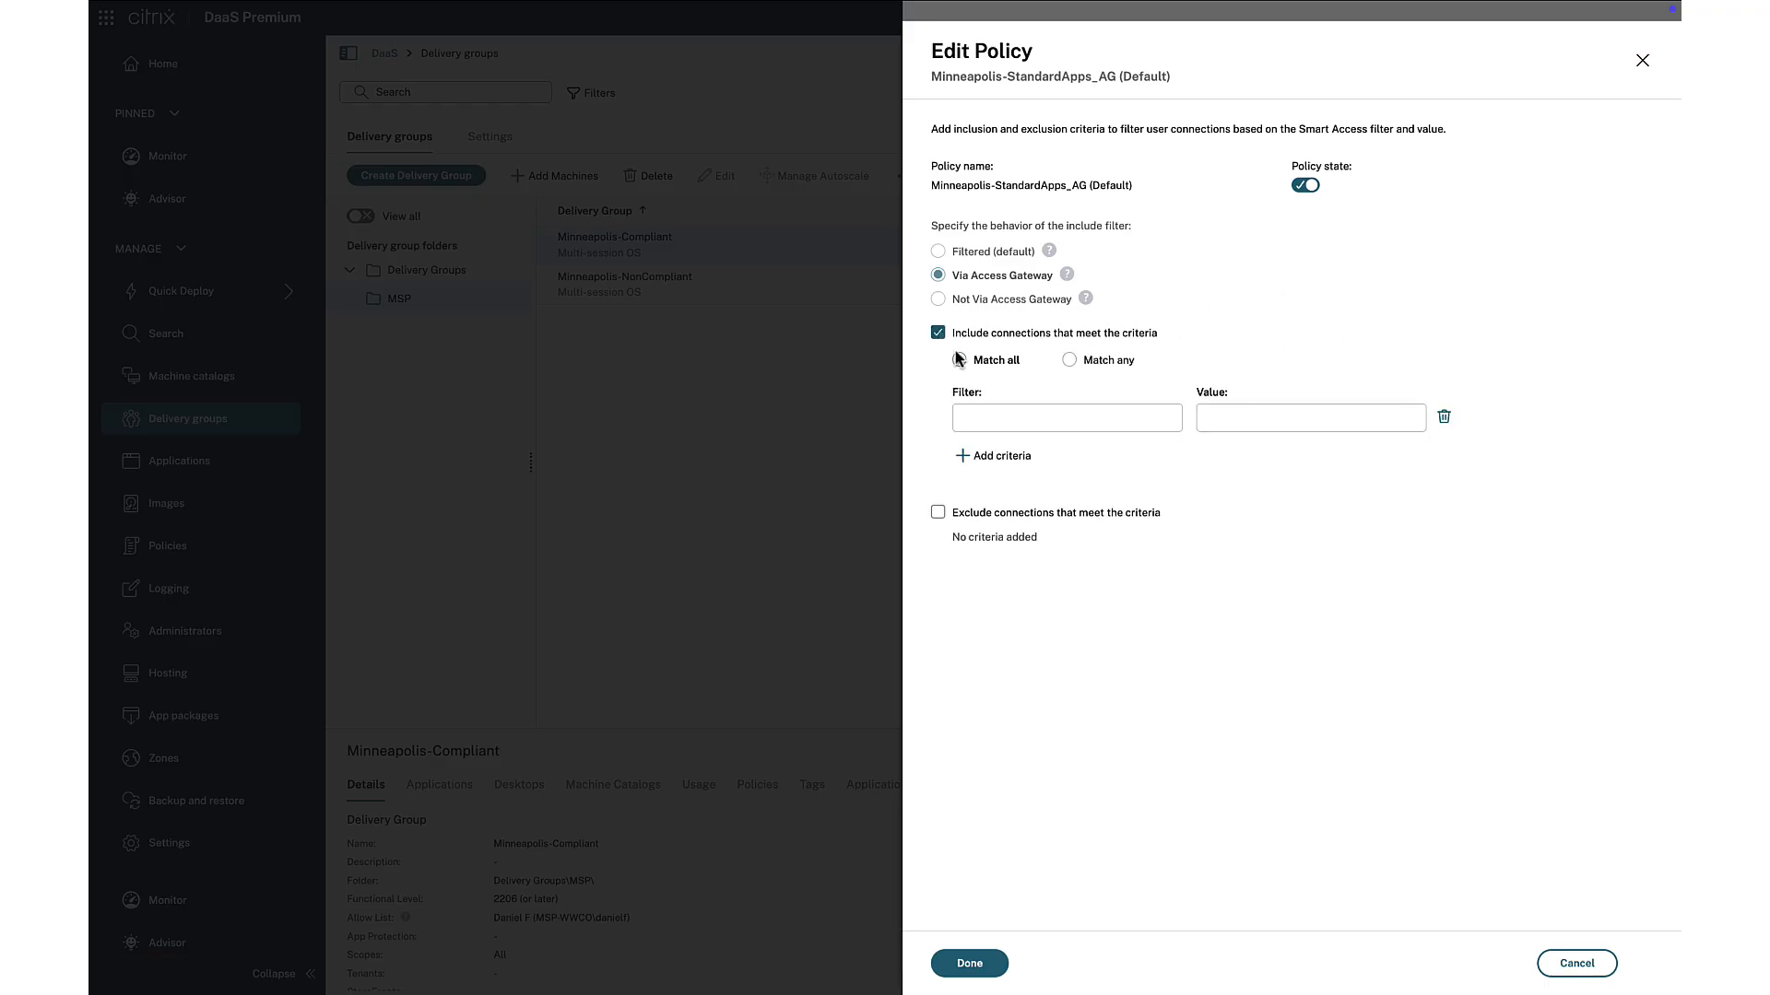
left_click(993, 417)
type("Workspace")
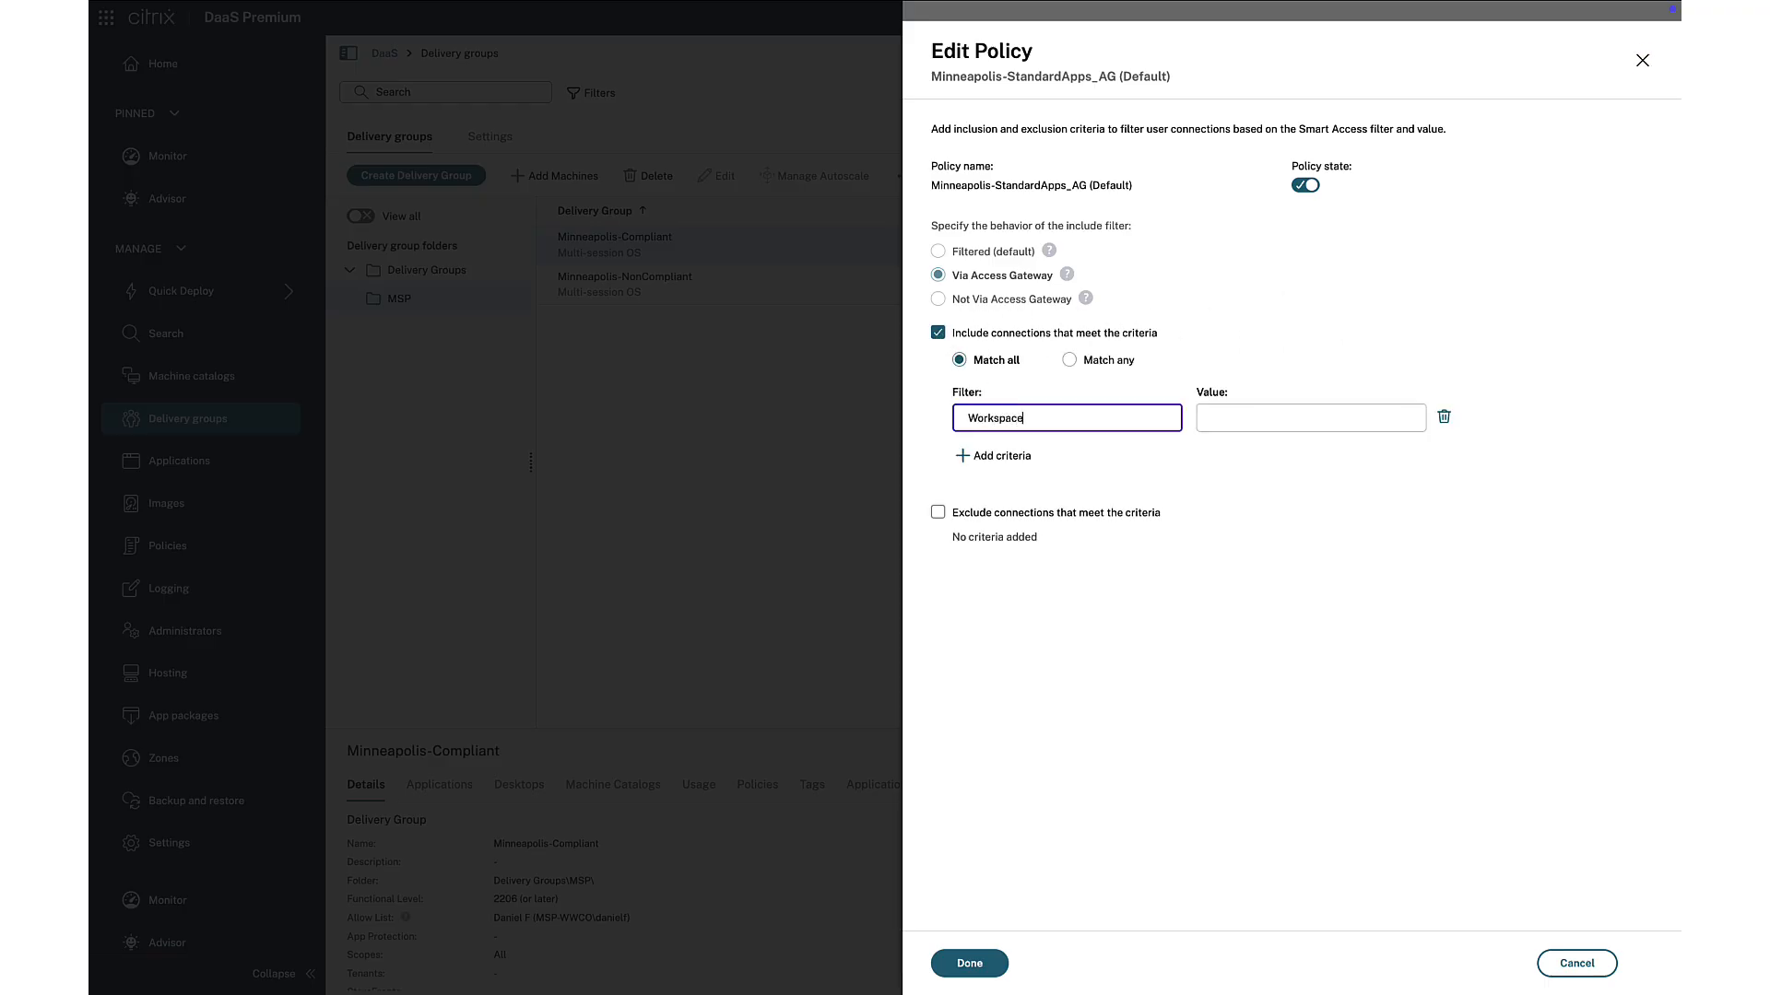
key("Tab")
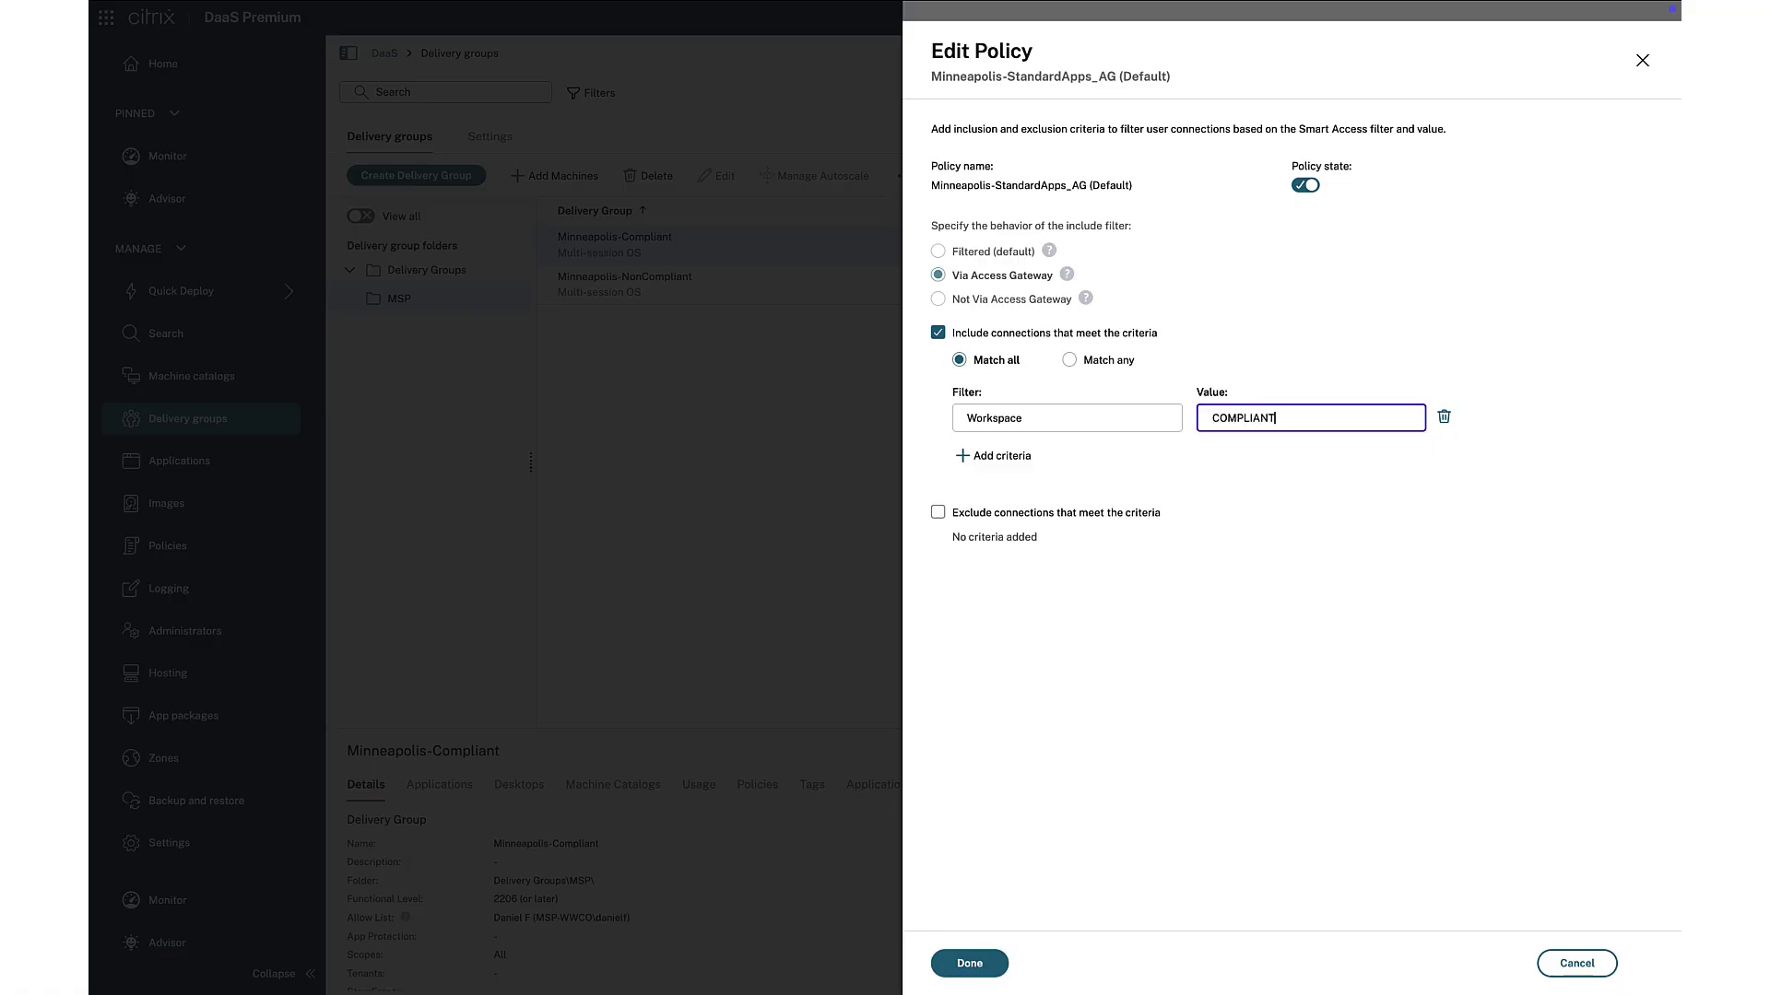
type("COMPLIANT")
left_click(967, 963)
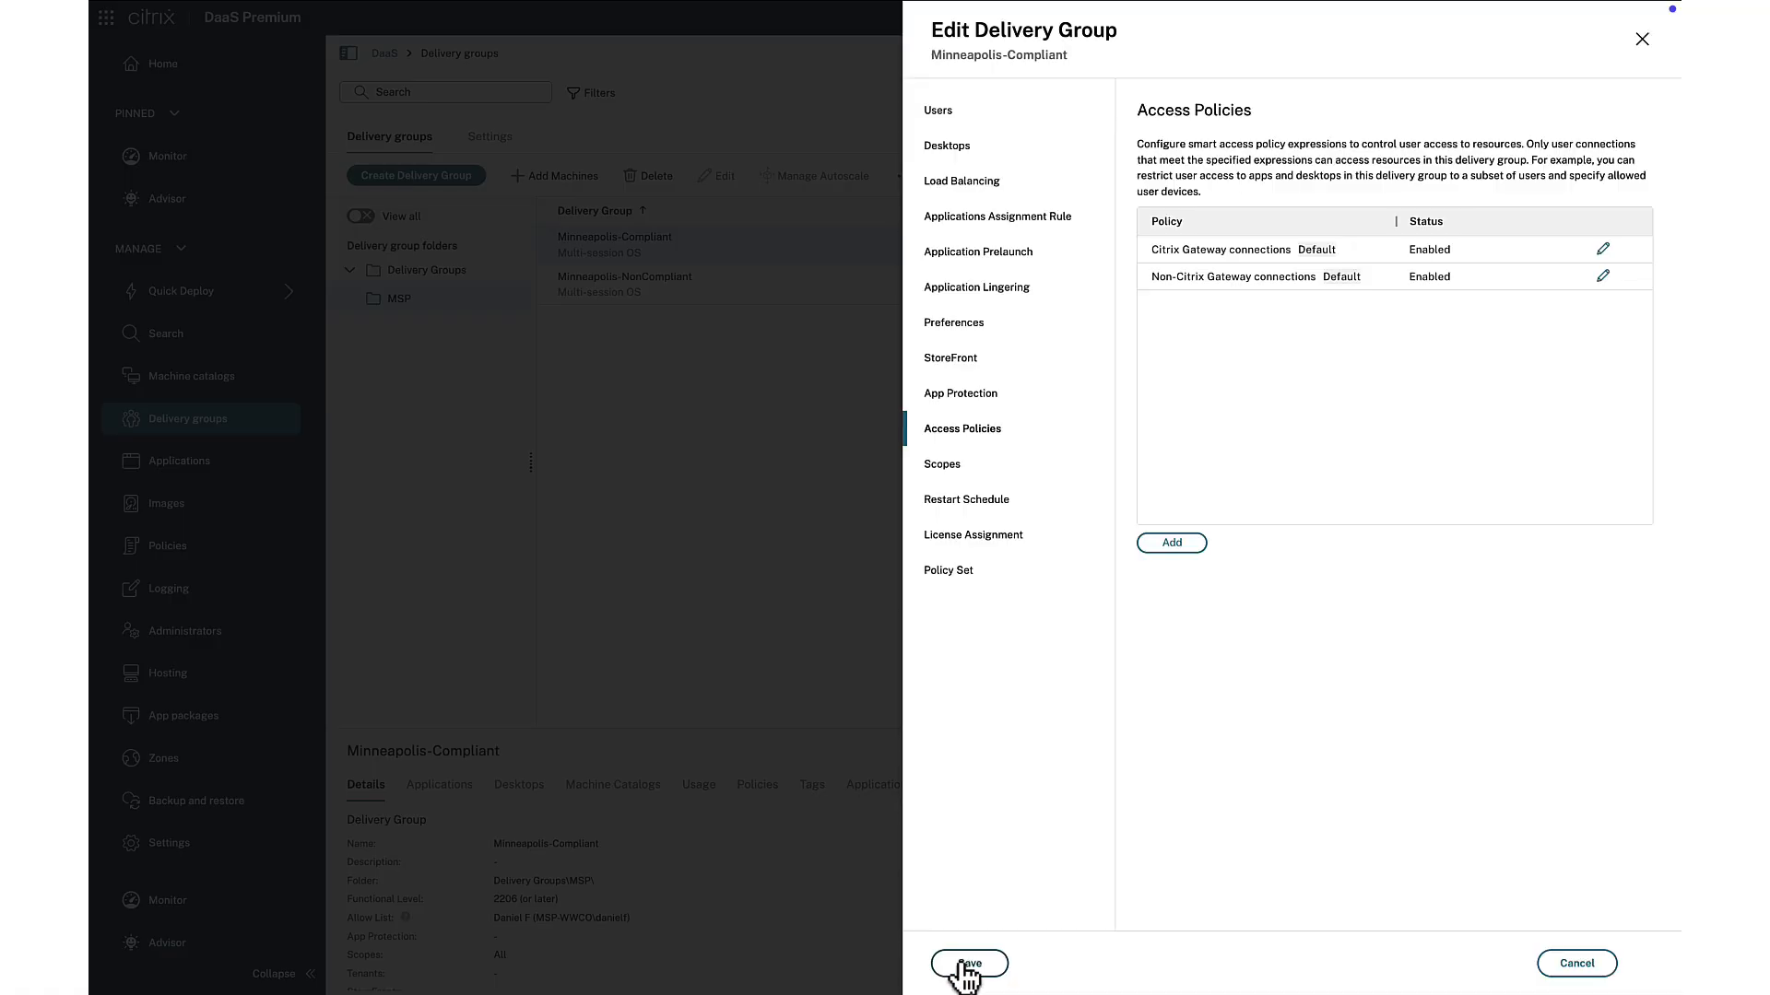
left_click(967, 965)
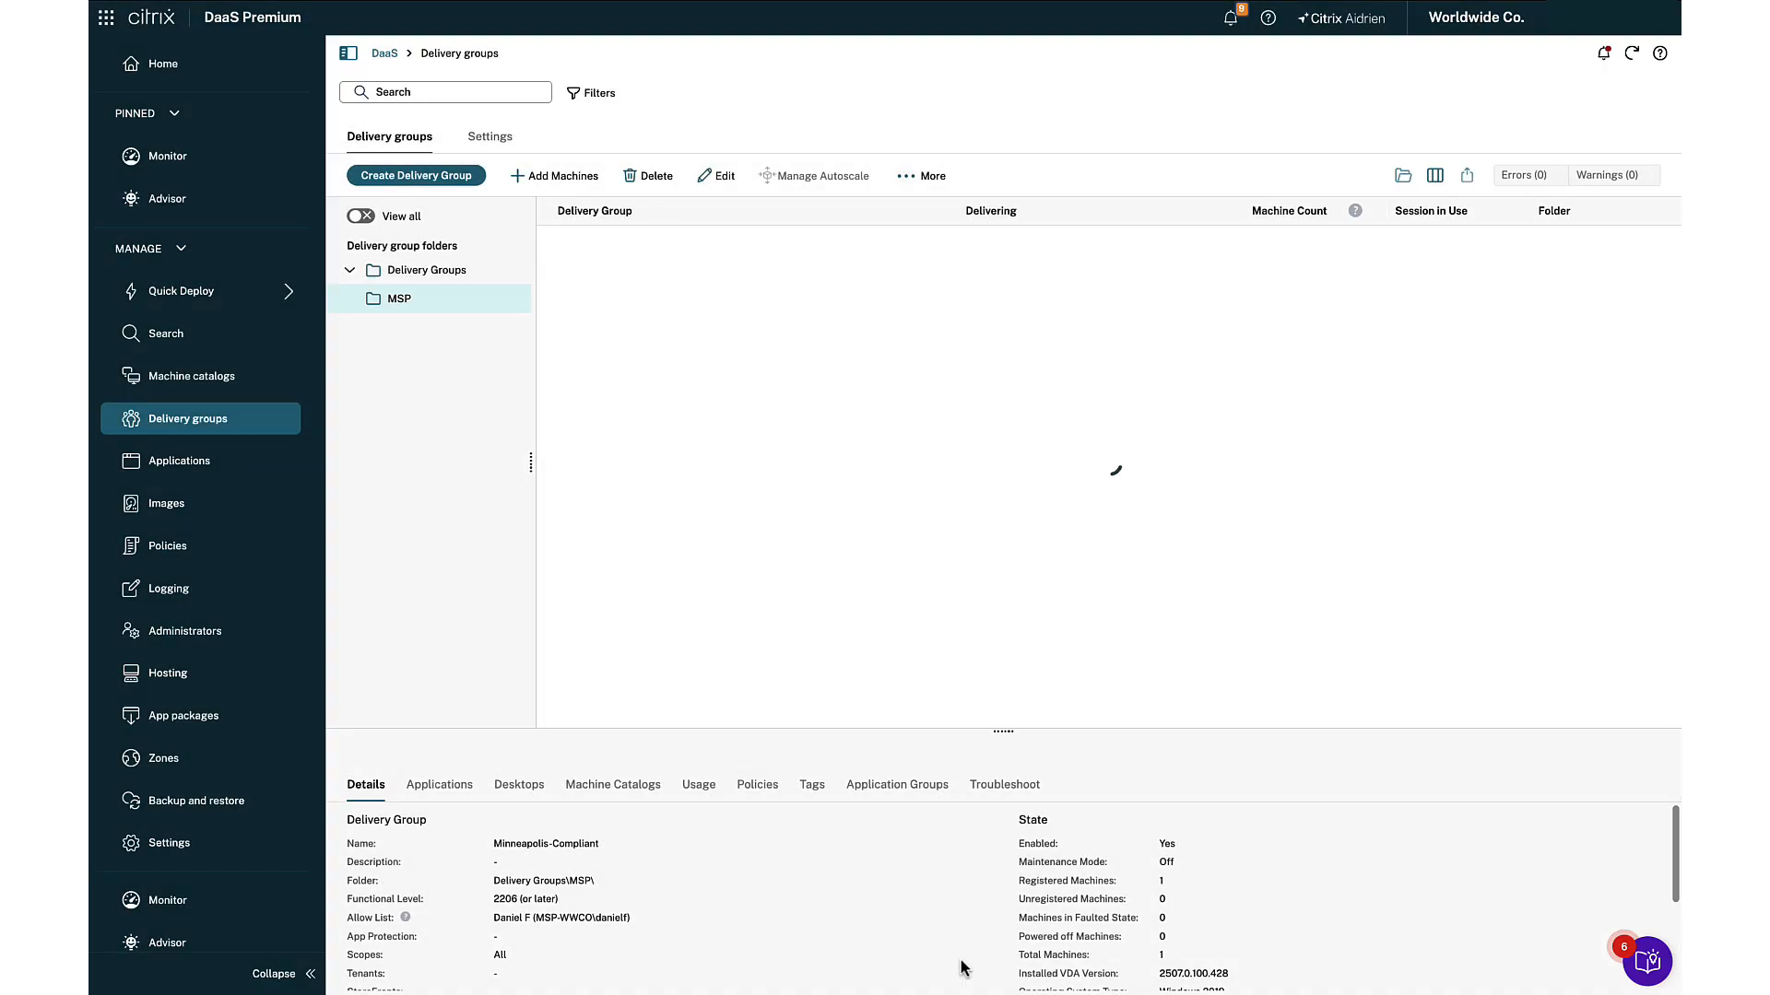
Edit Minneapolis-NonCompliant's Citrix Gateway connections policy to include connections matching all criteria with filter Workspace and value NON-COMPLIANT, and save the delivery group
left_click(719, 286)
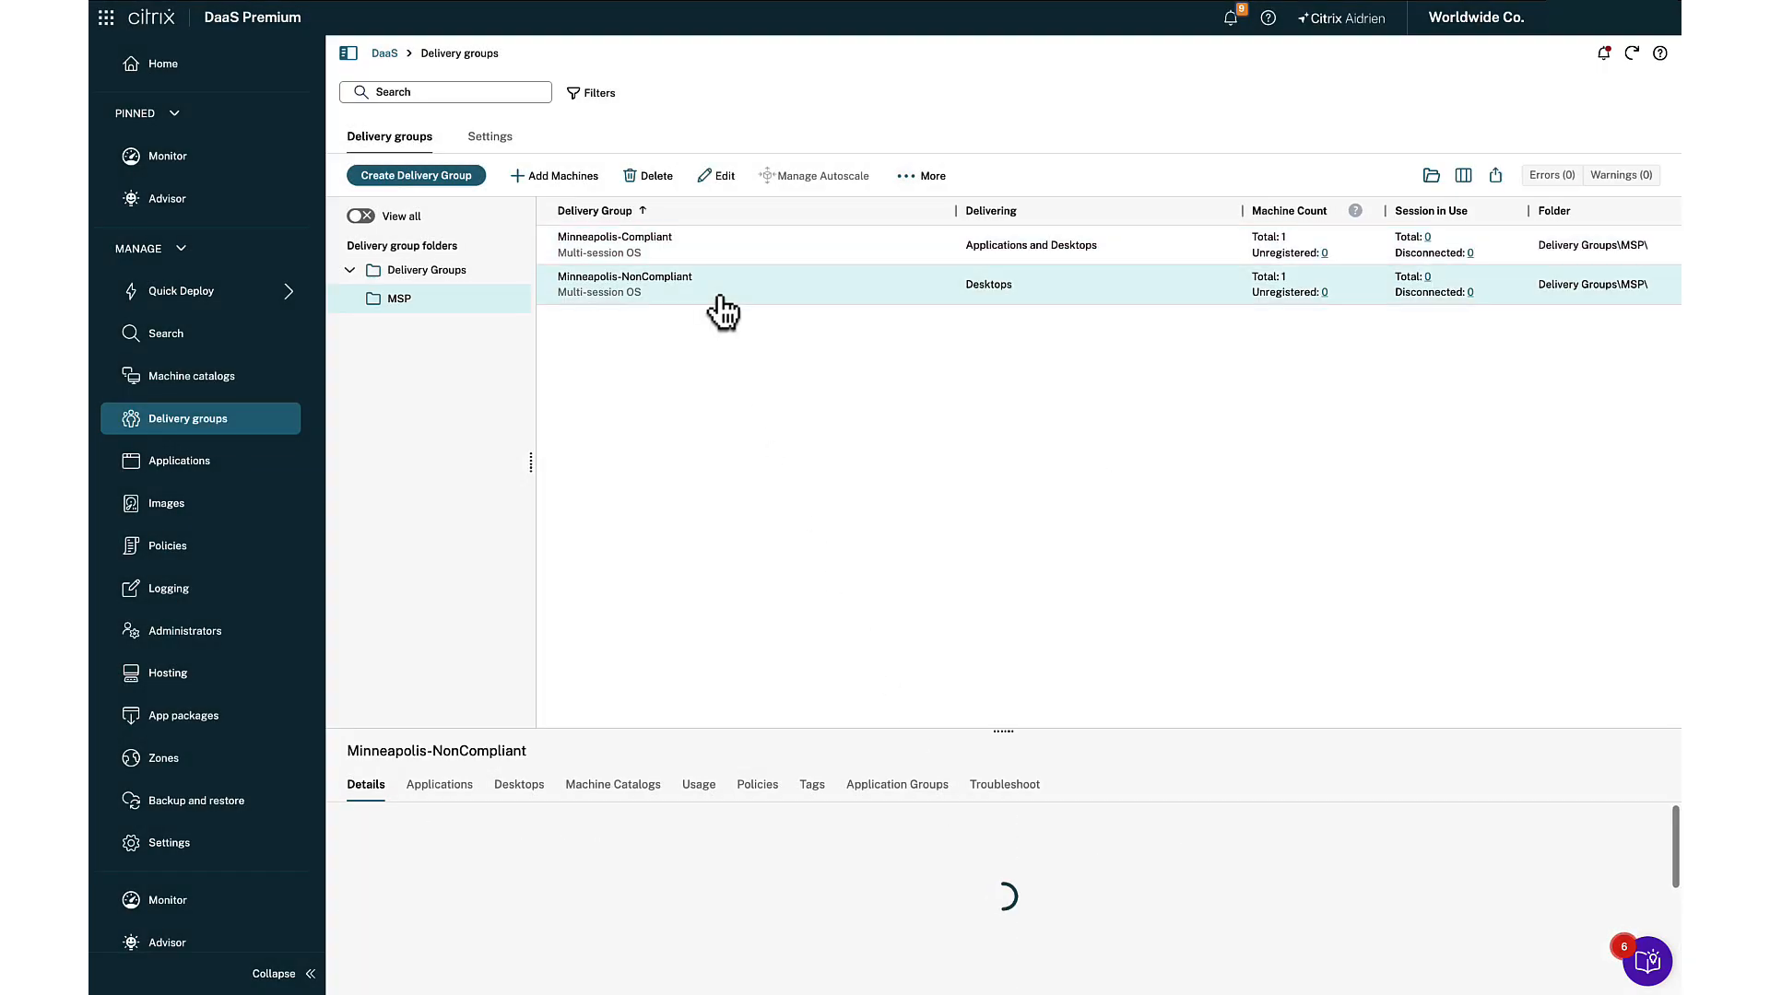
left_click(709, 178)
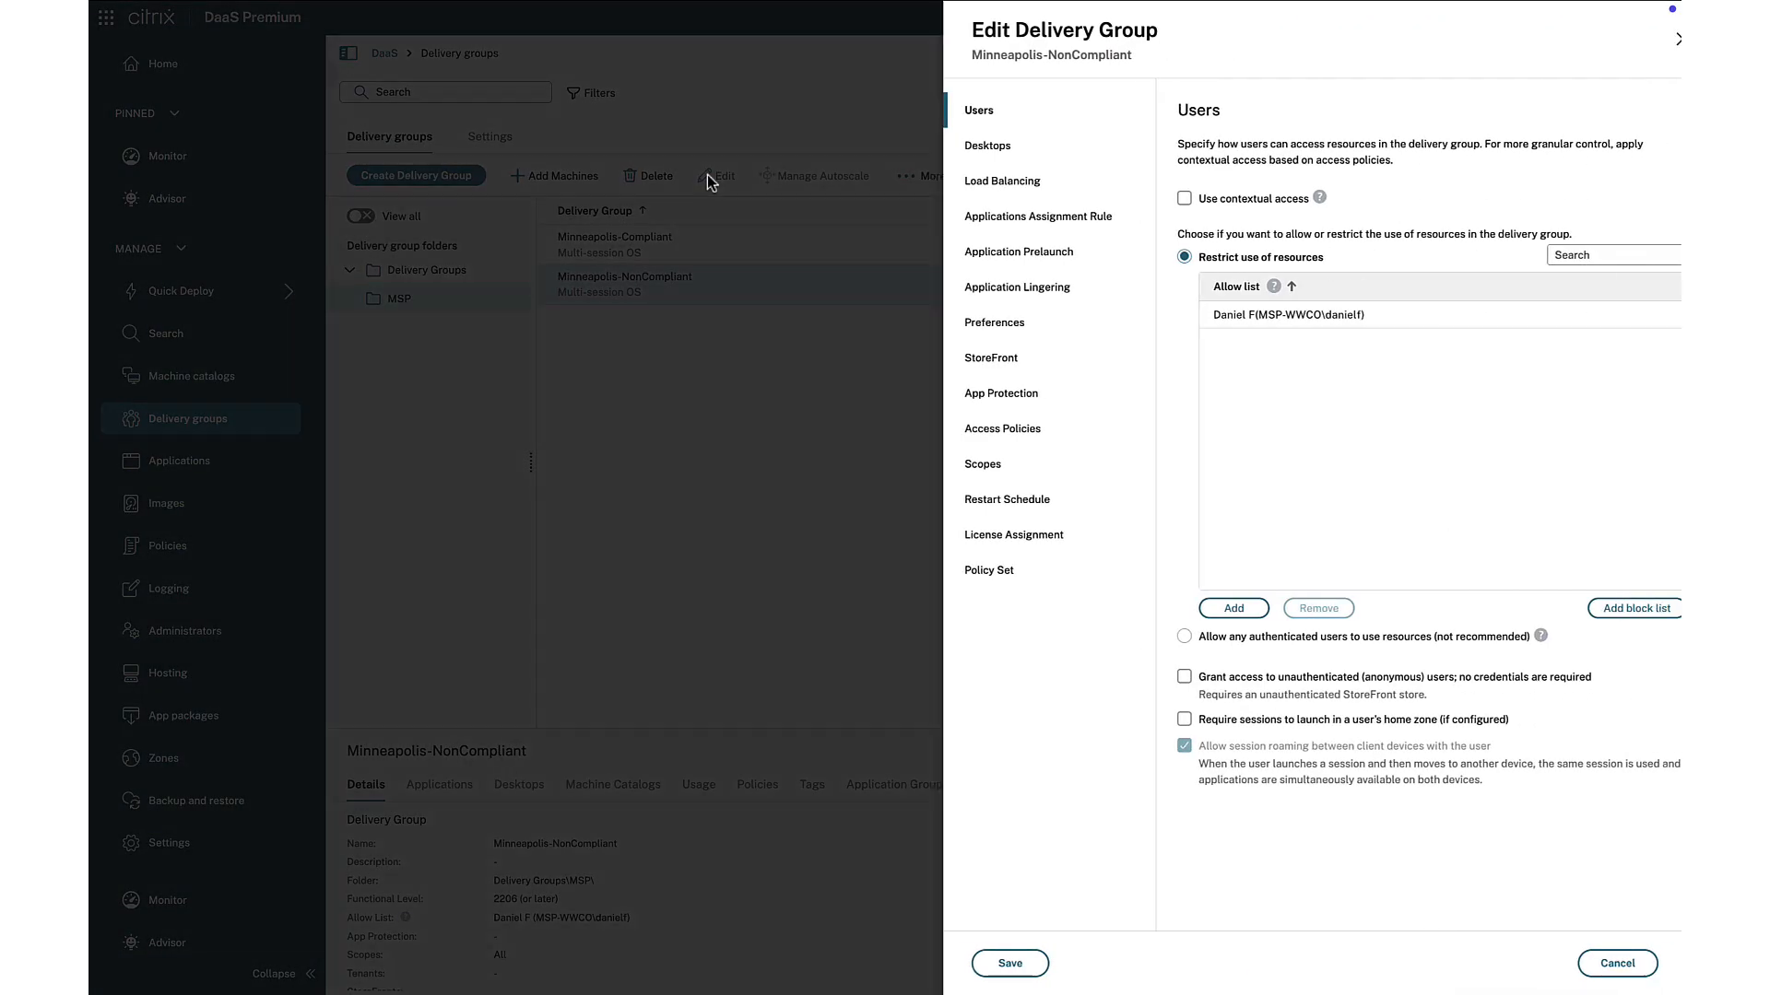
left_click(977, 430)
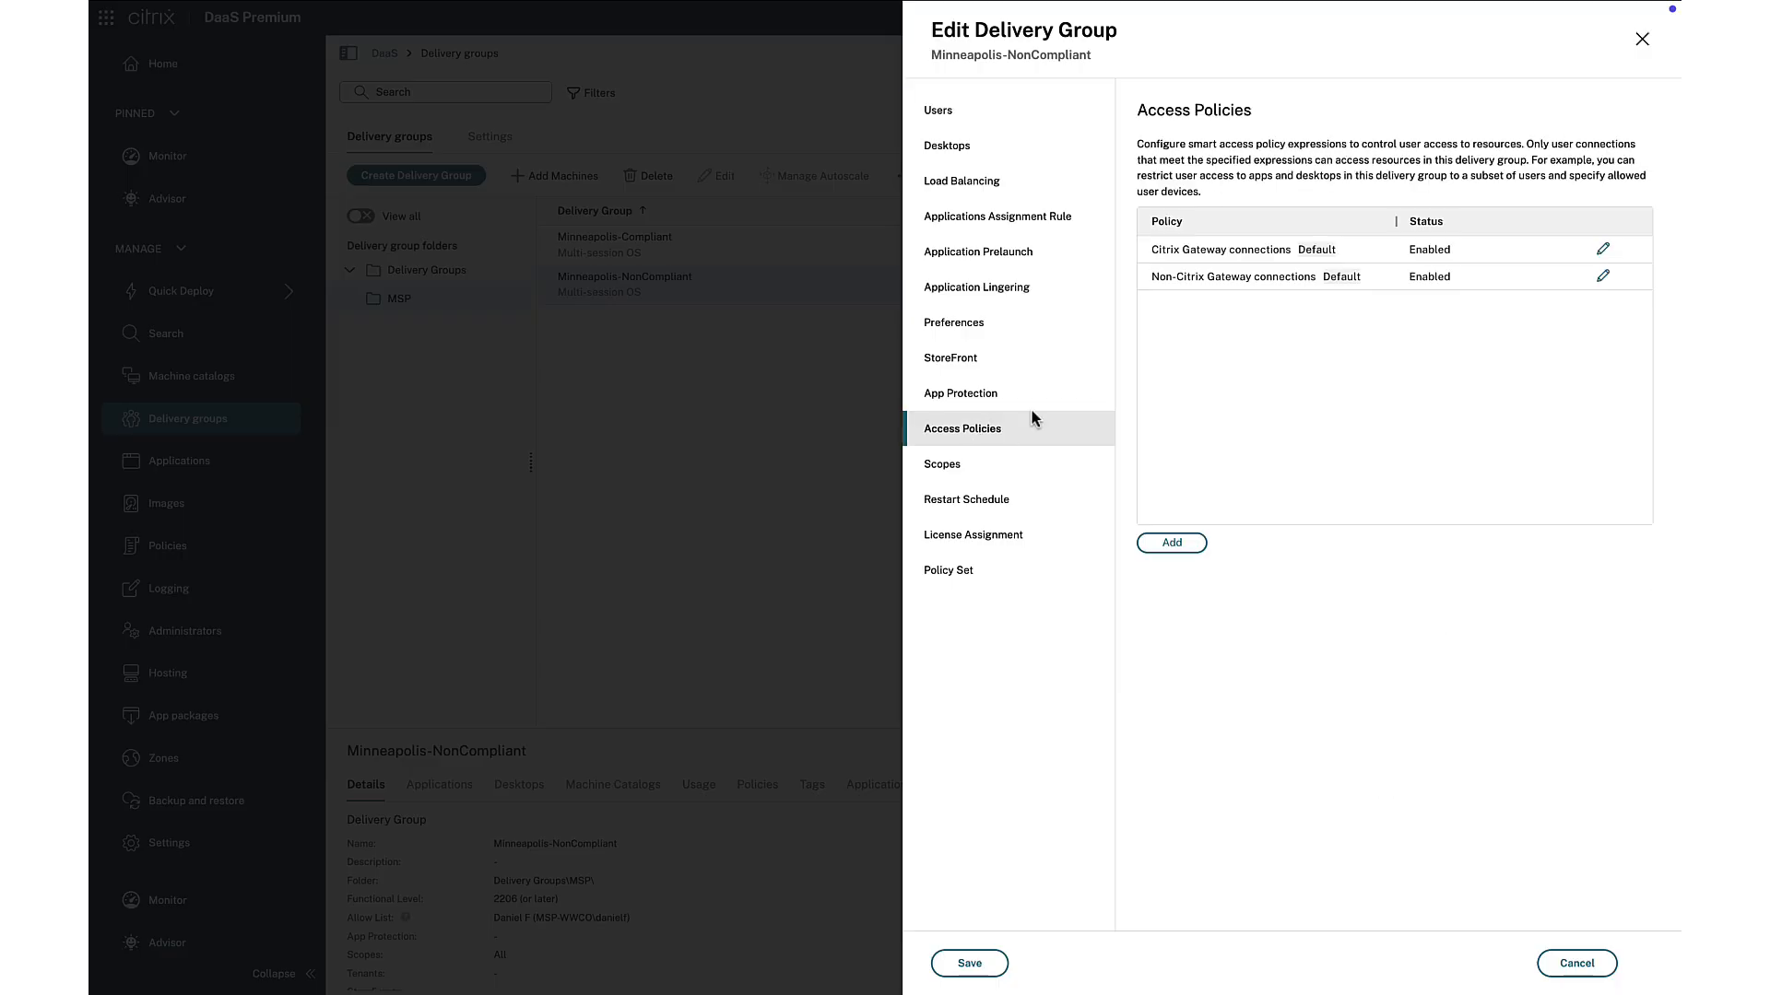
left_click(1603, 250)
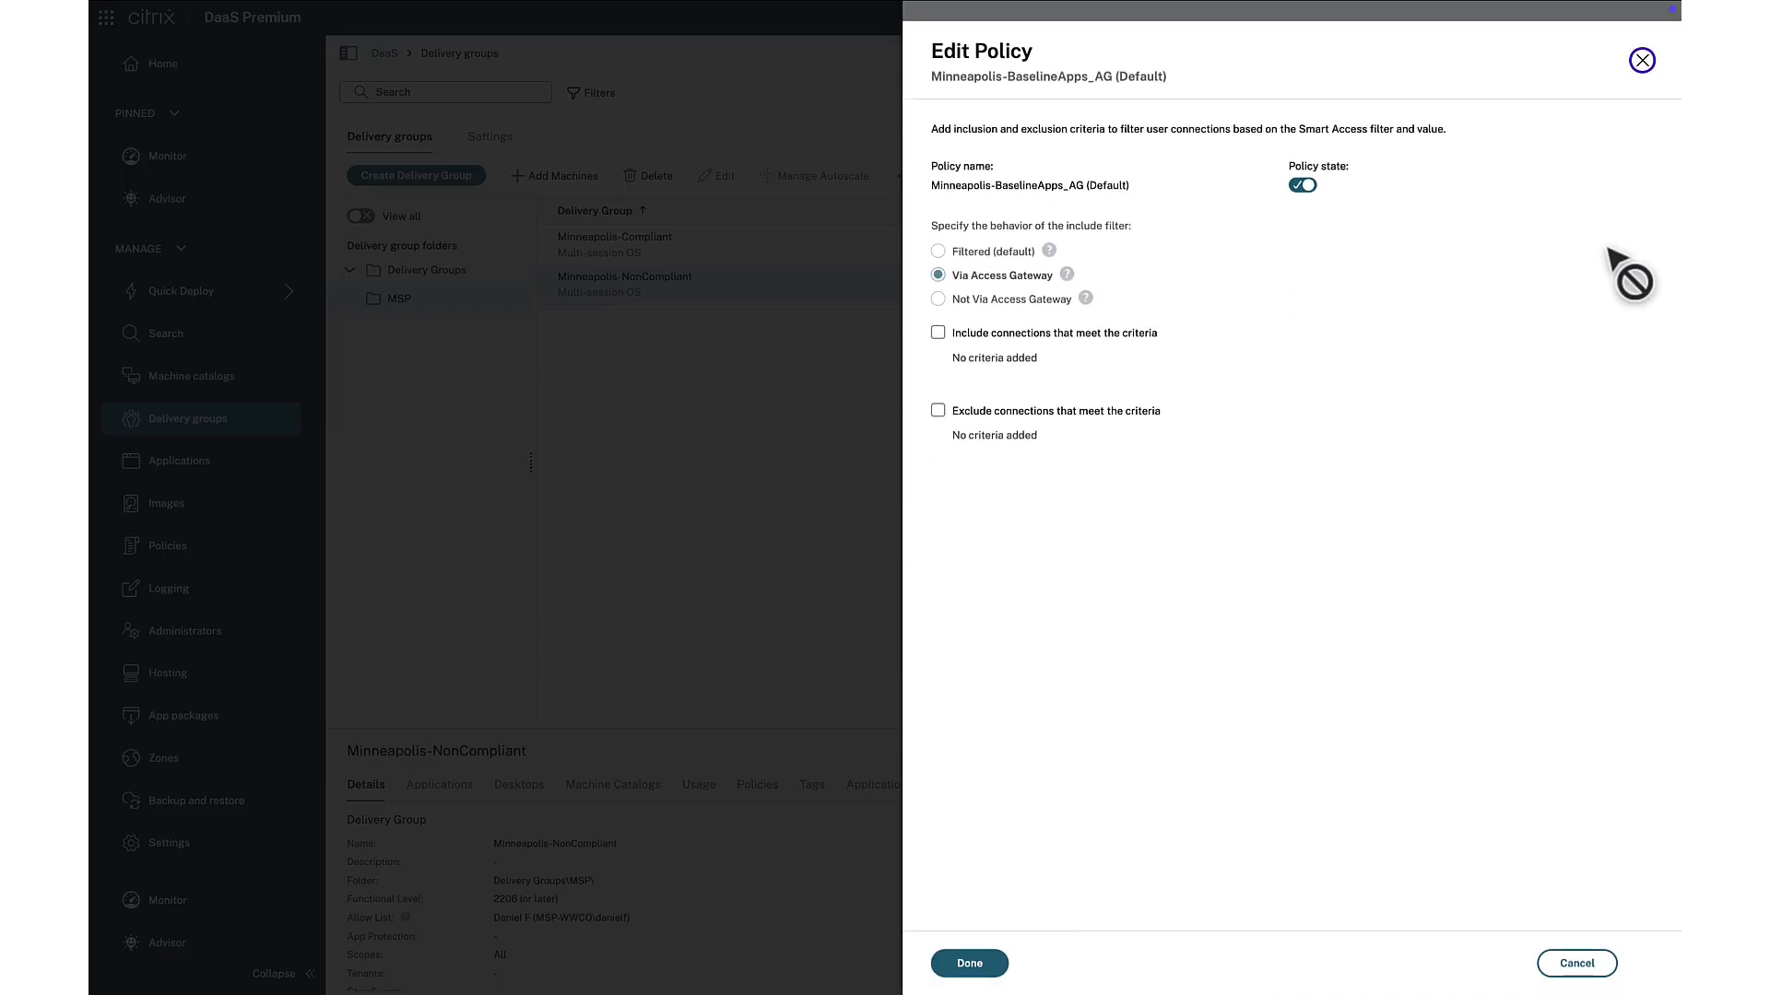
left_click(937, 333)
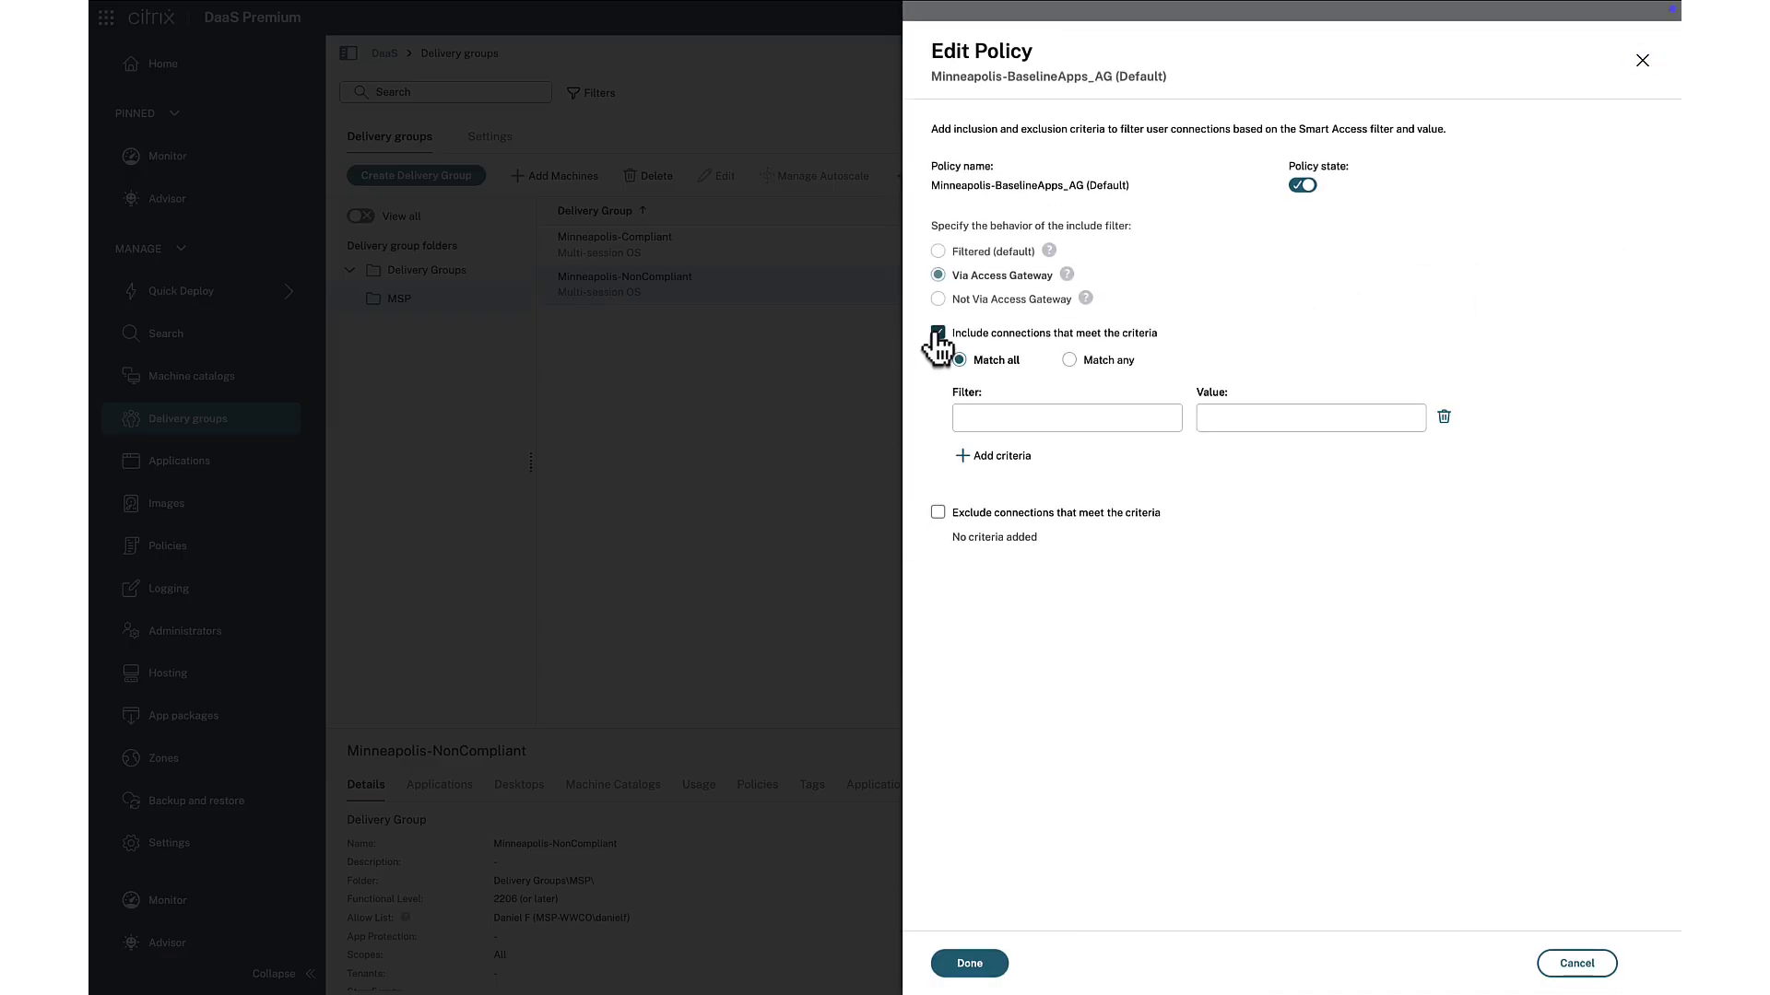
left_click(990, 415)
type("Workspace")
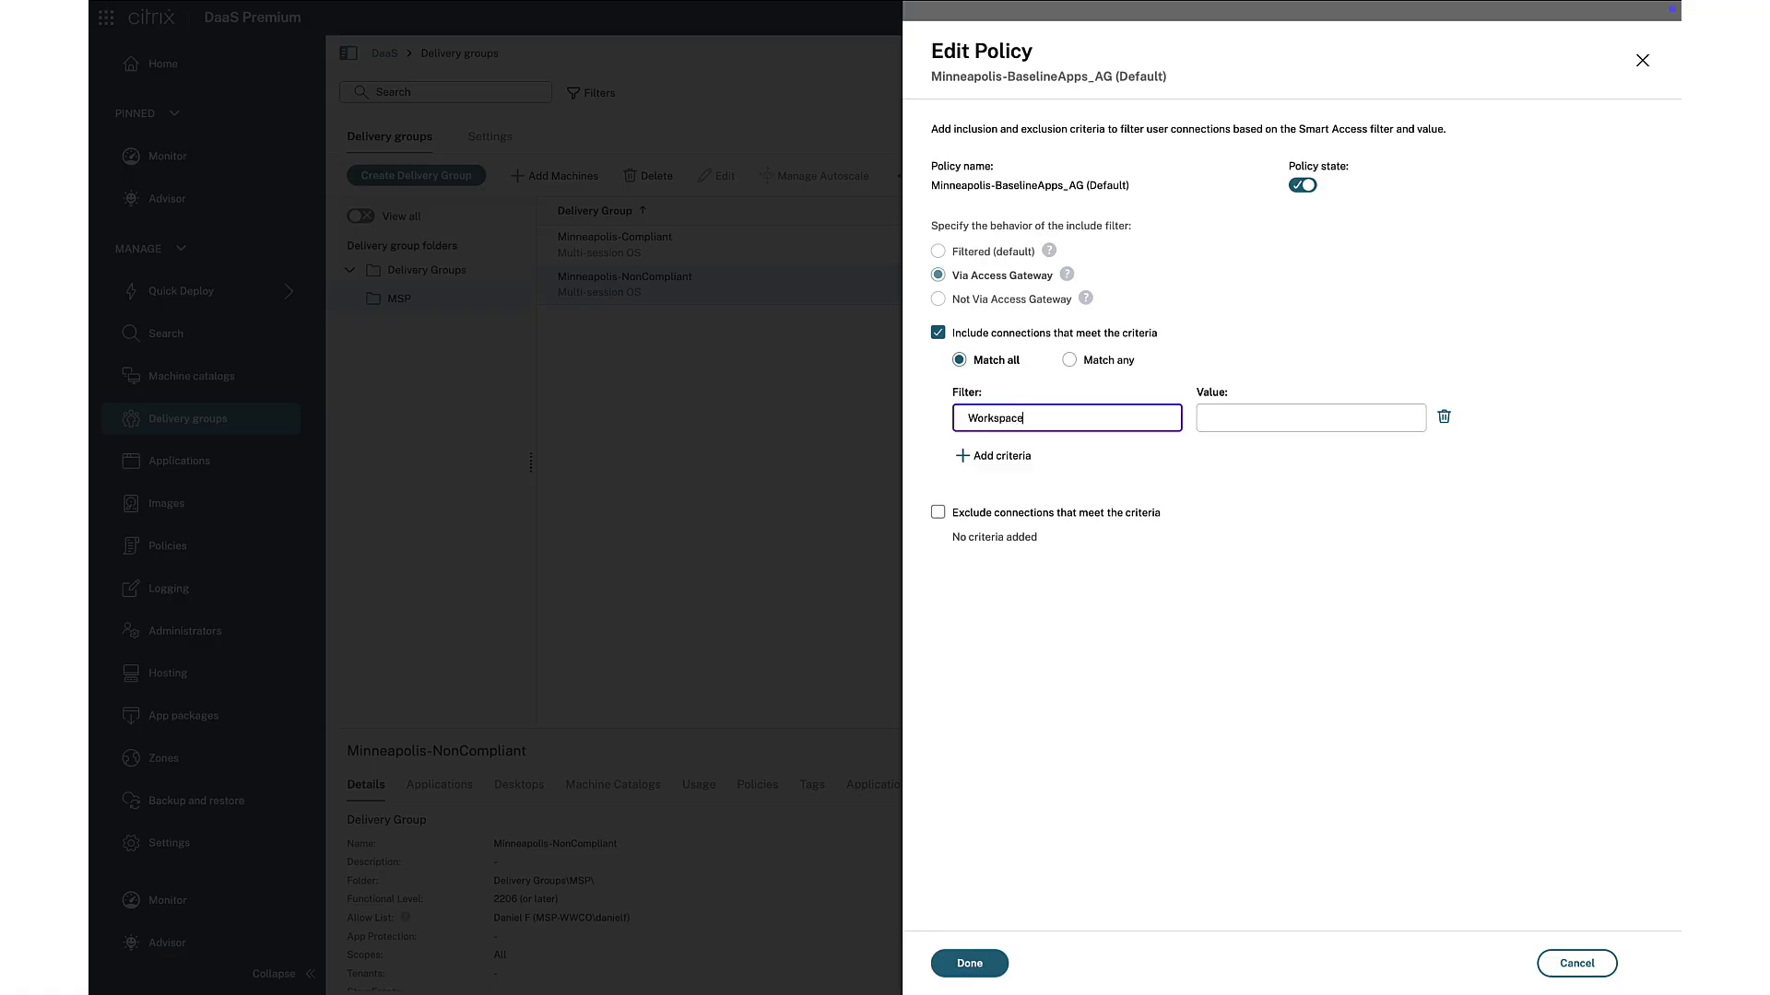
key("Tab")
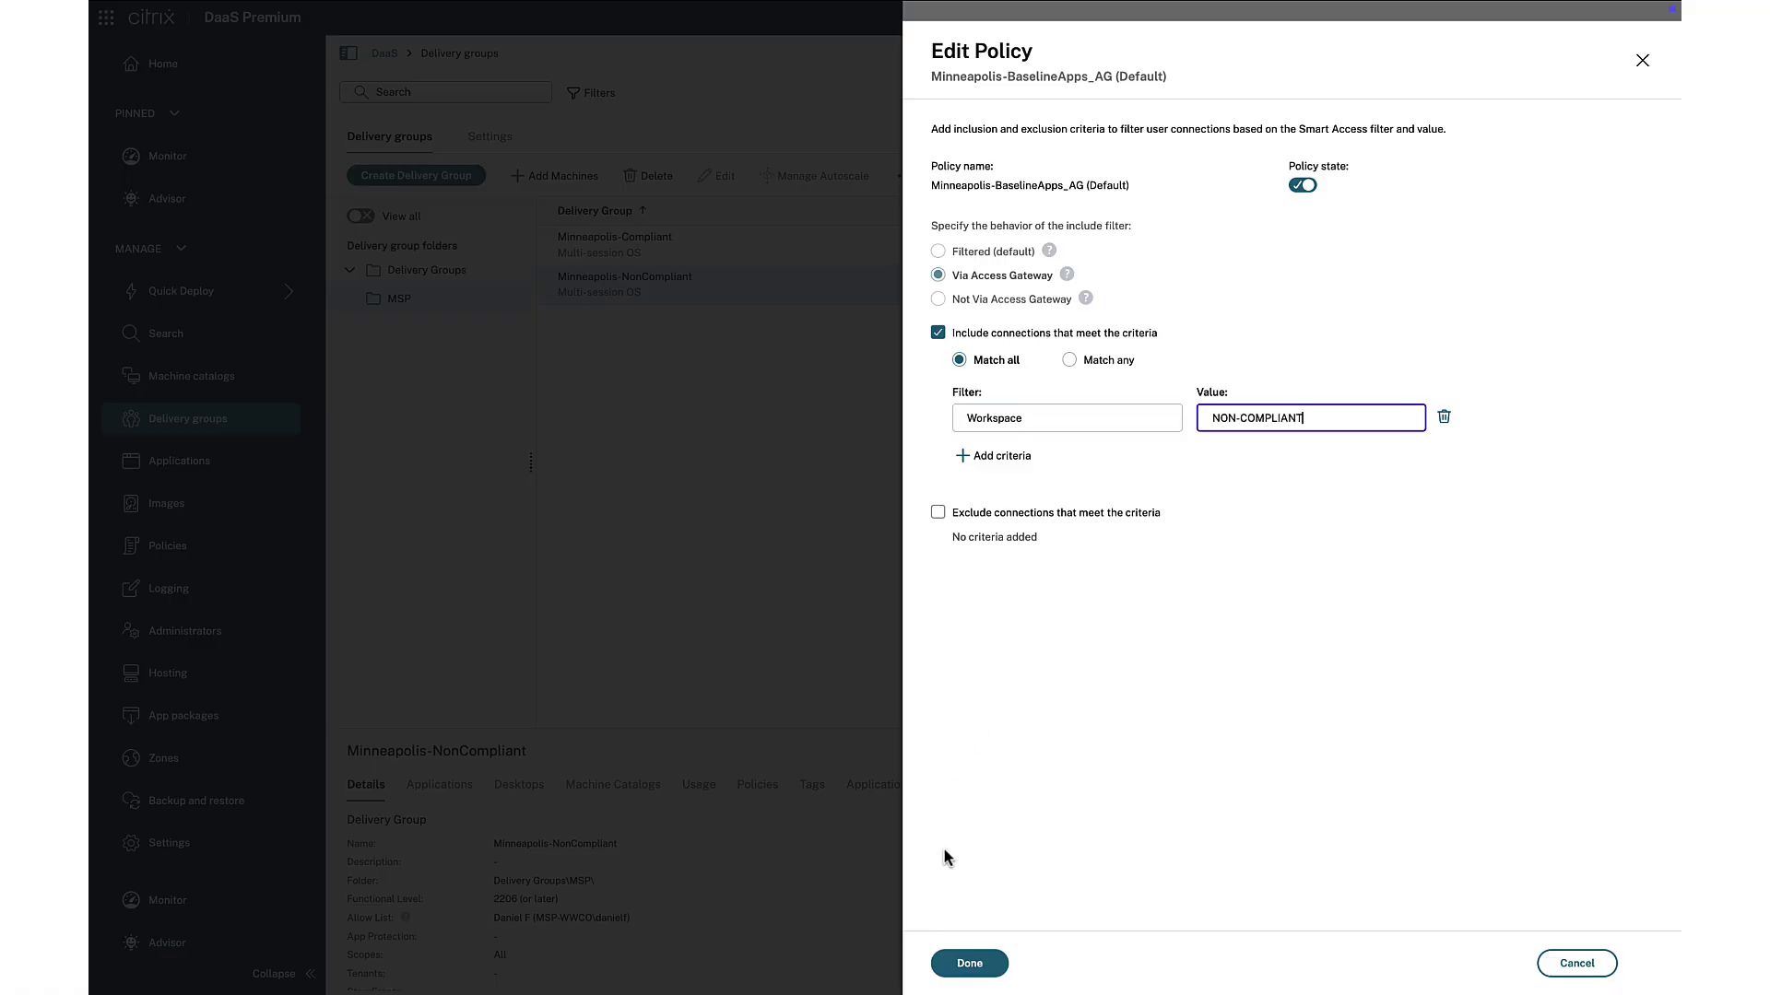
left_click(969, 963)
left_click(969, 963)
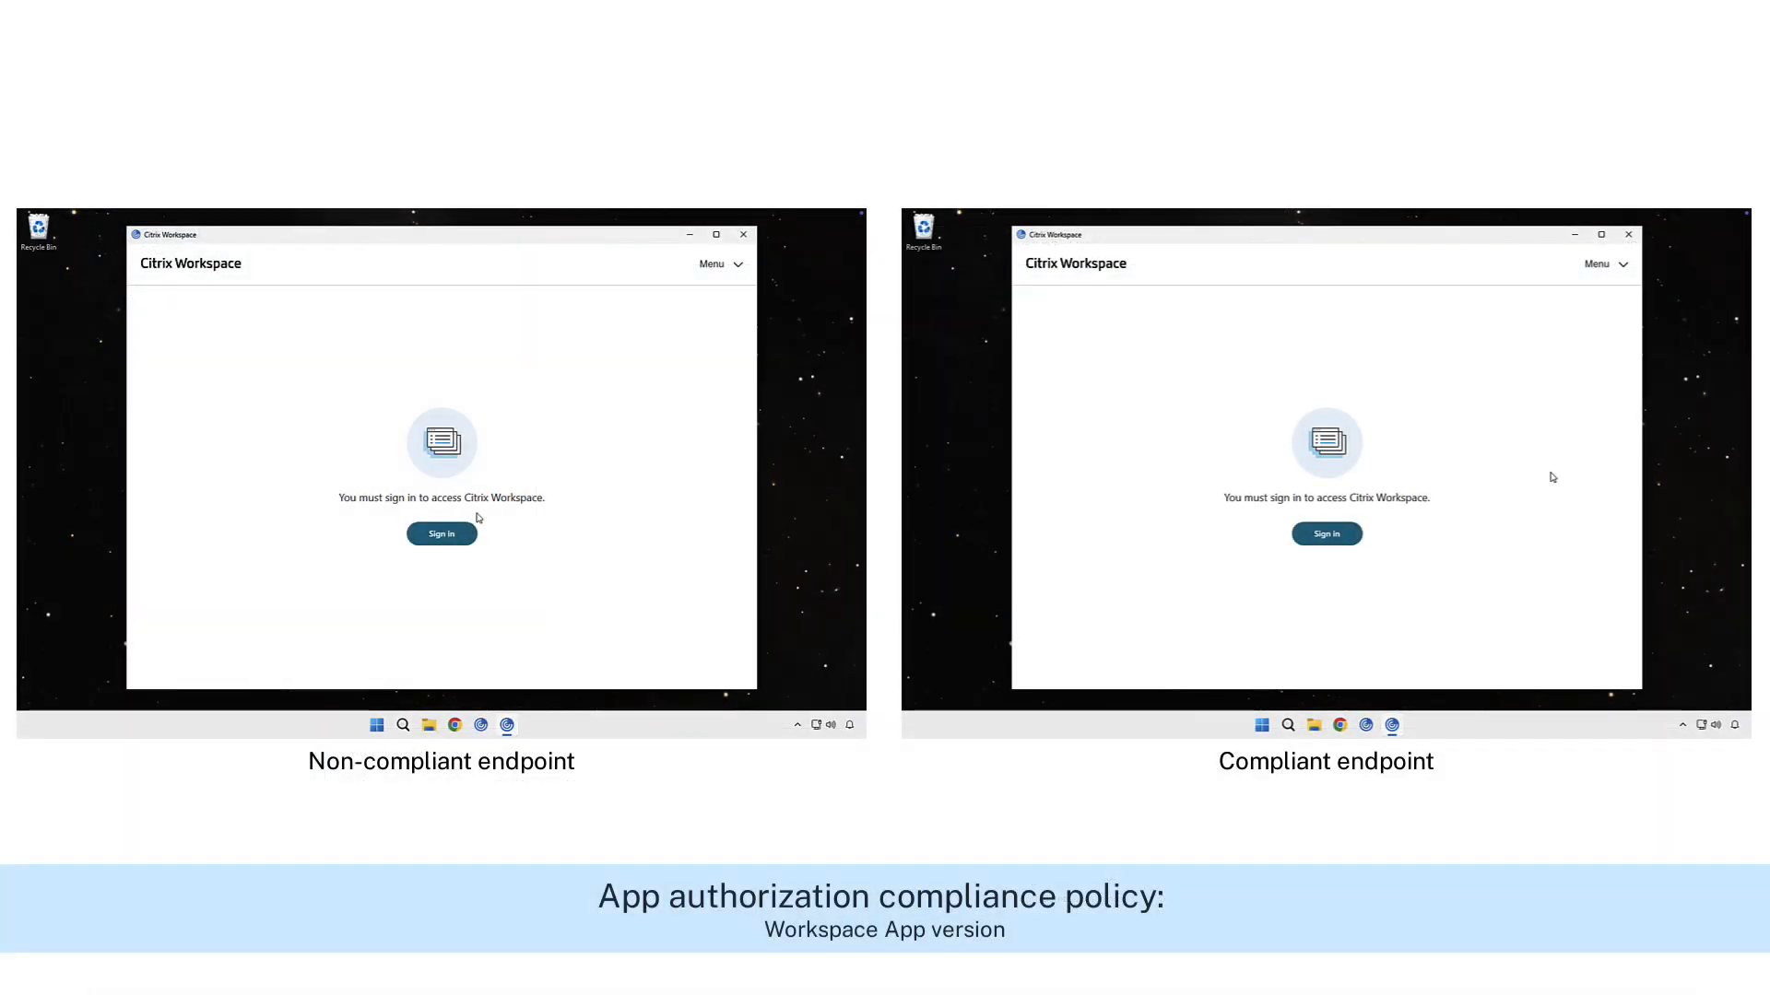
Sign in to Citrix Workspace on both the non-compliant and compliant endpoints with the account username and password
left_click(450, 533)
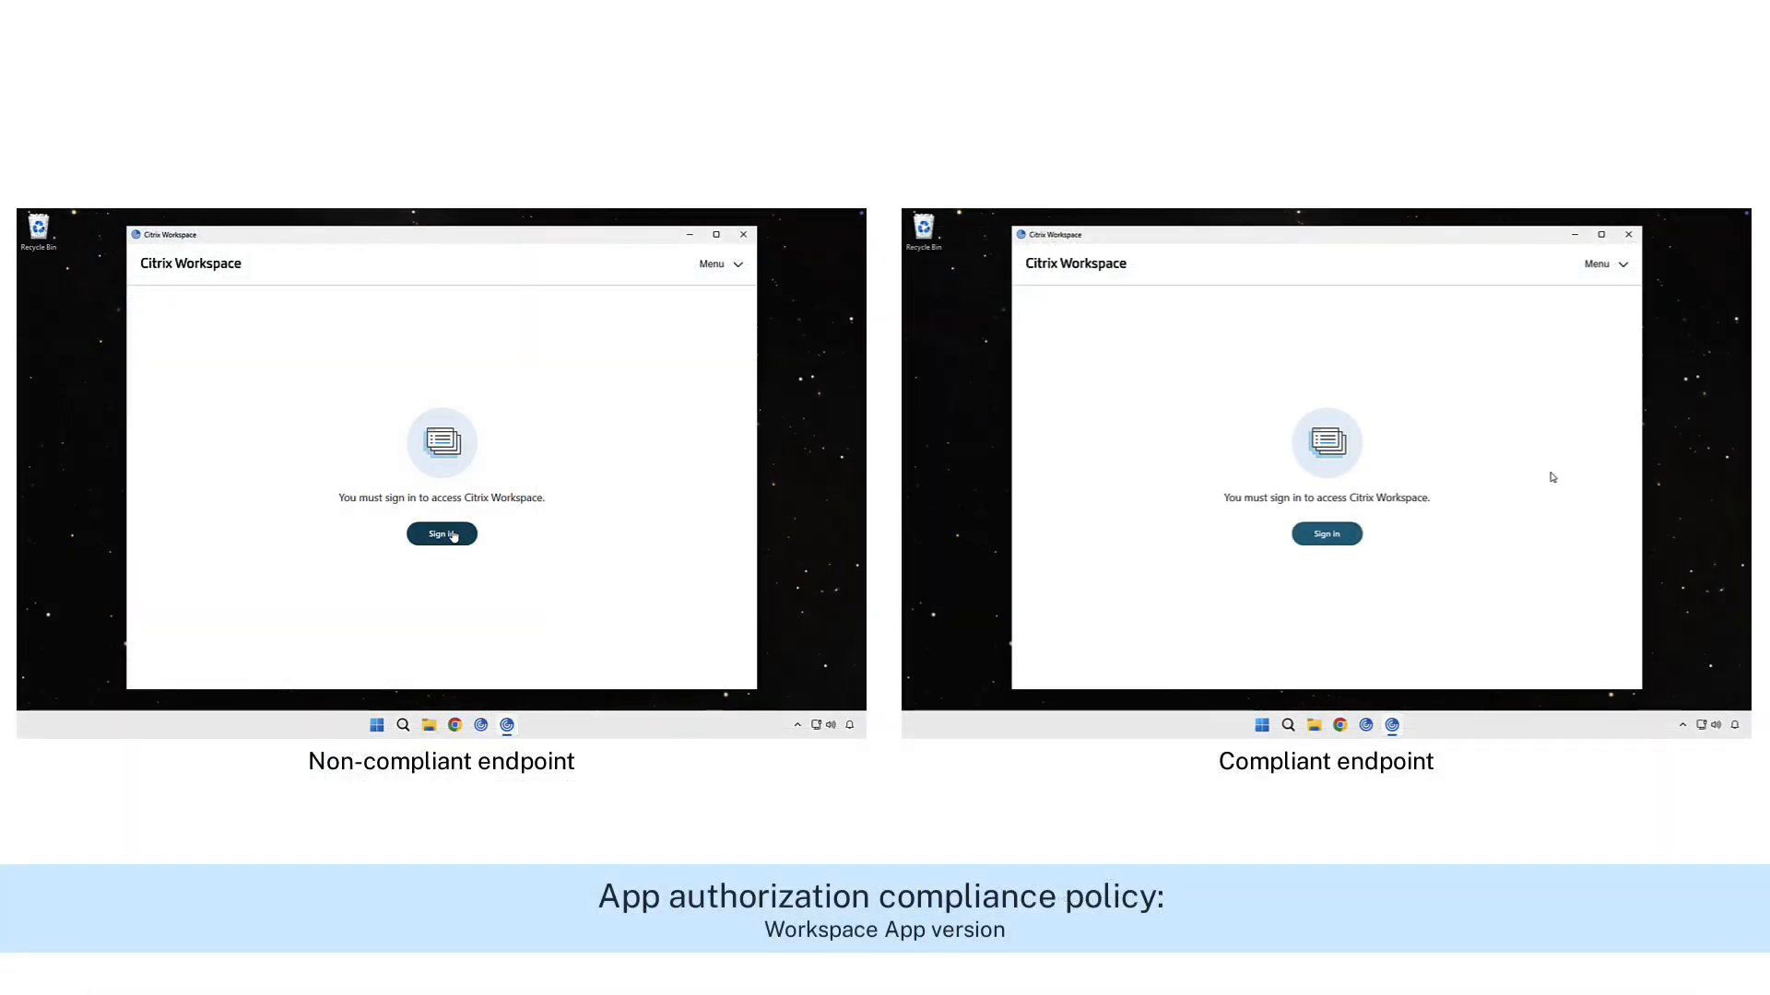
left_click(1329, 541)
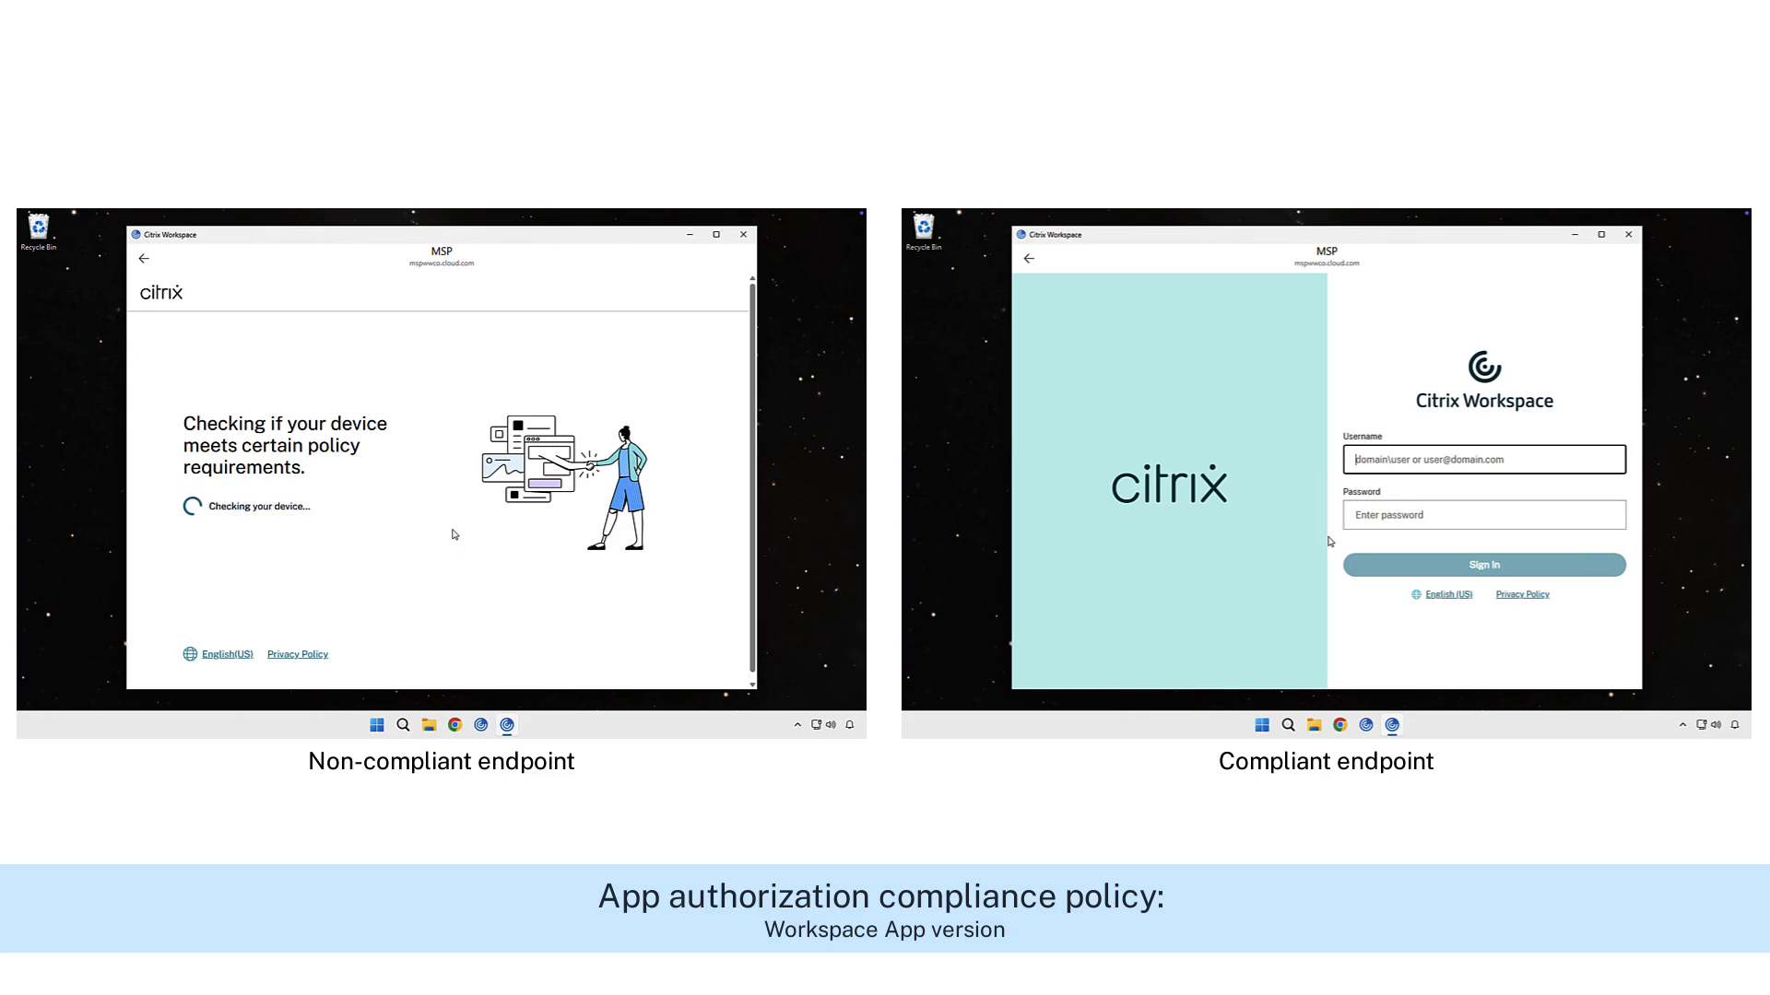
key("ctrl+v")
key("Tab")
type("••")
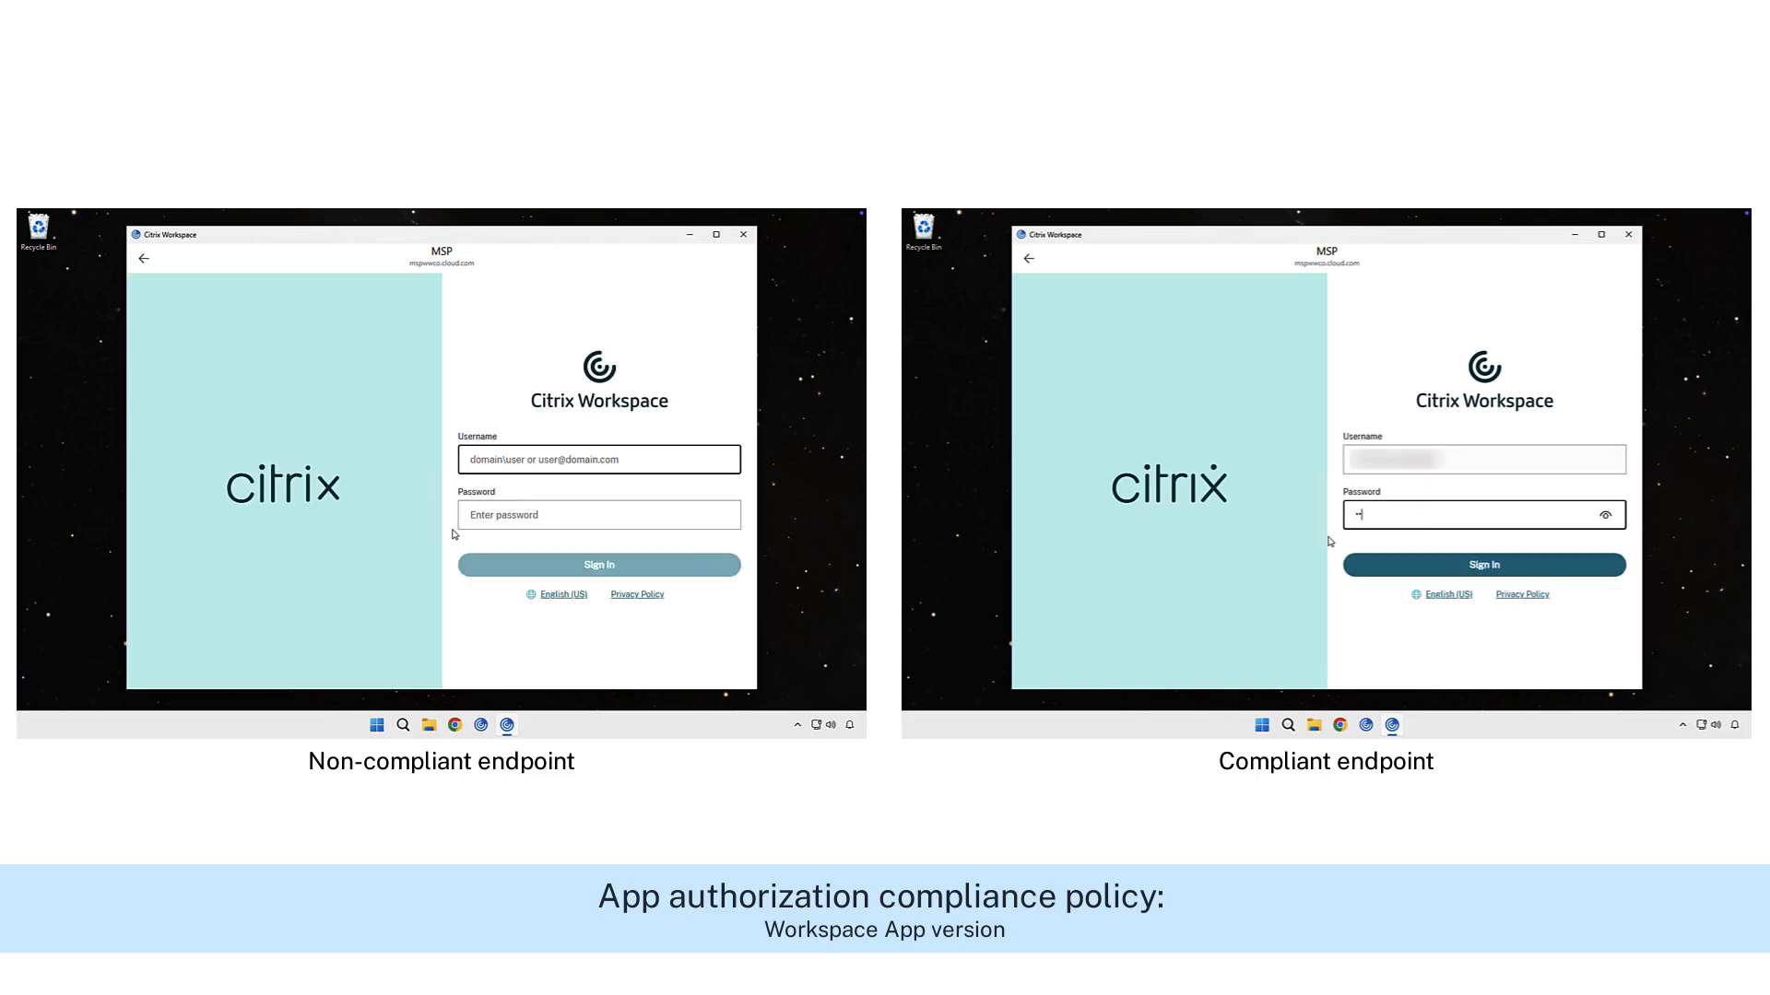
type("•••••••••")
left_click(501, 512)
key("Return")
type("•")
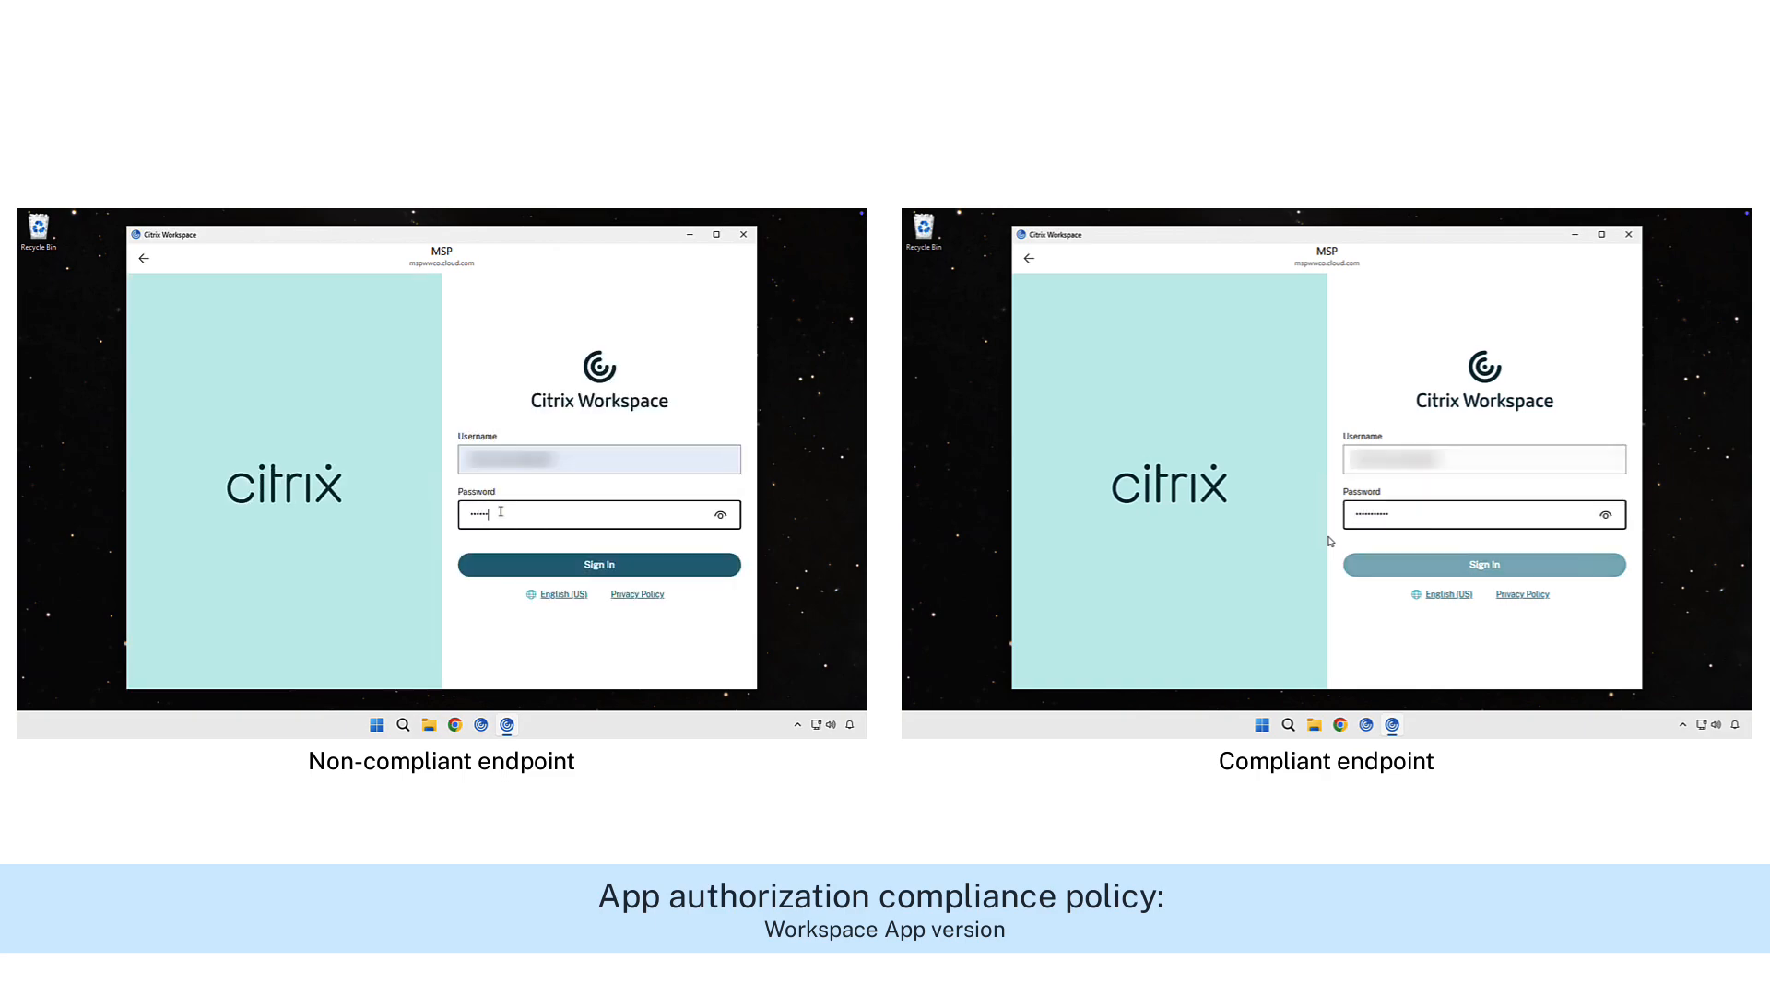
type("••••••••••")
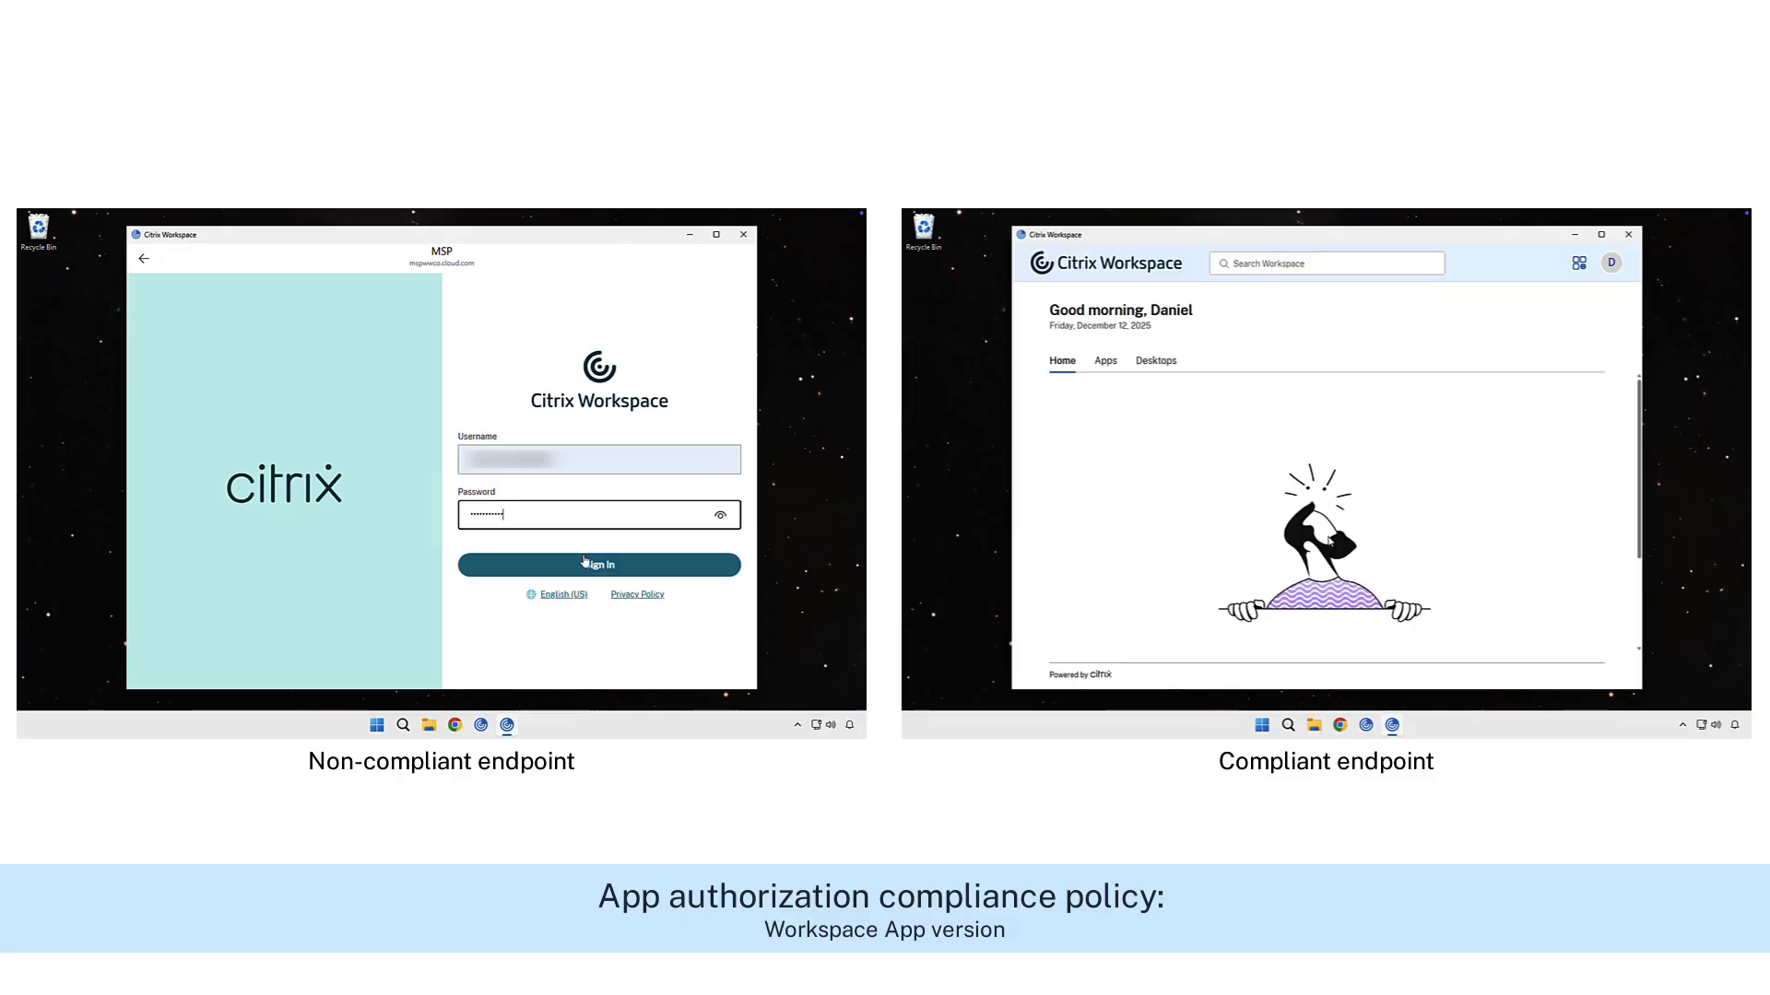
left_click(588, 563)
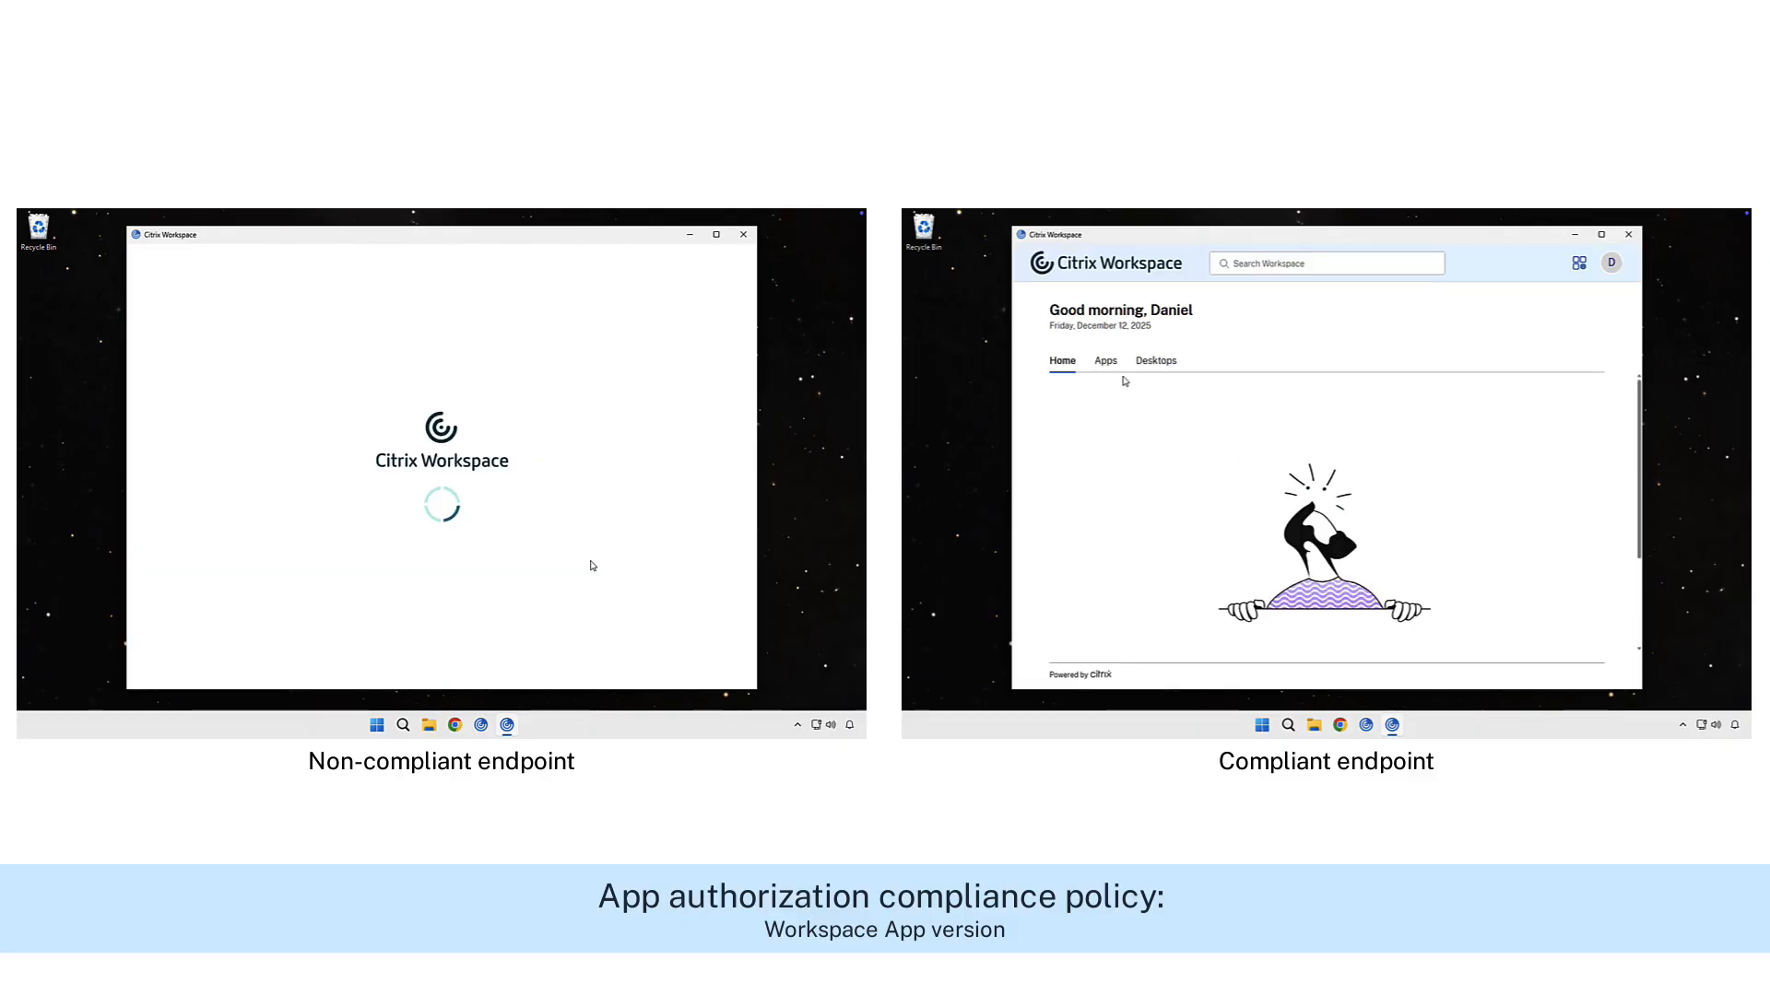
Examine the apps and desktops offered in Citrix Workspace on the compliant endpoint
left_click(1109, 364)
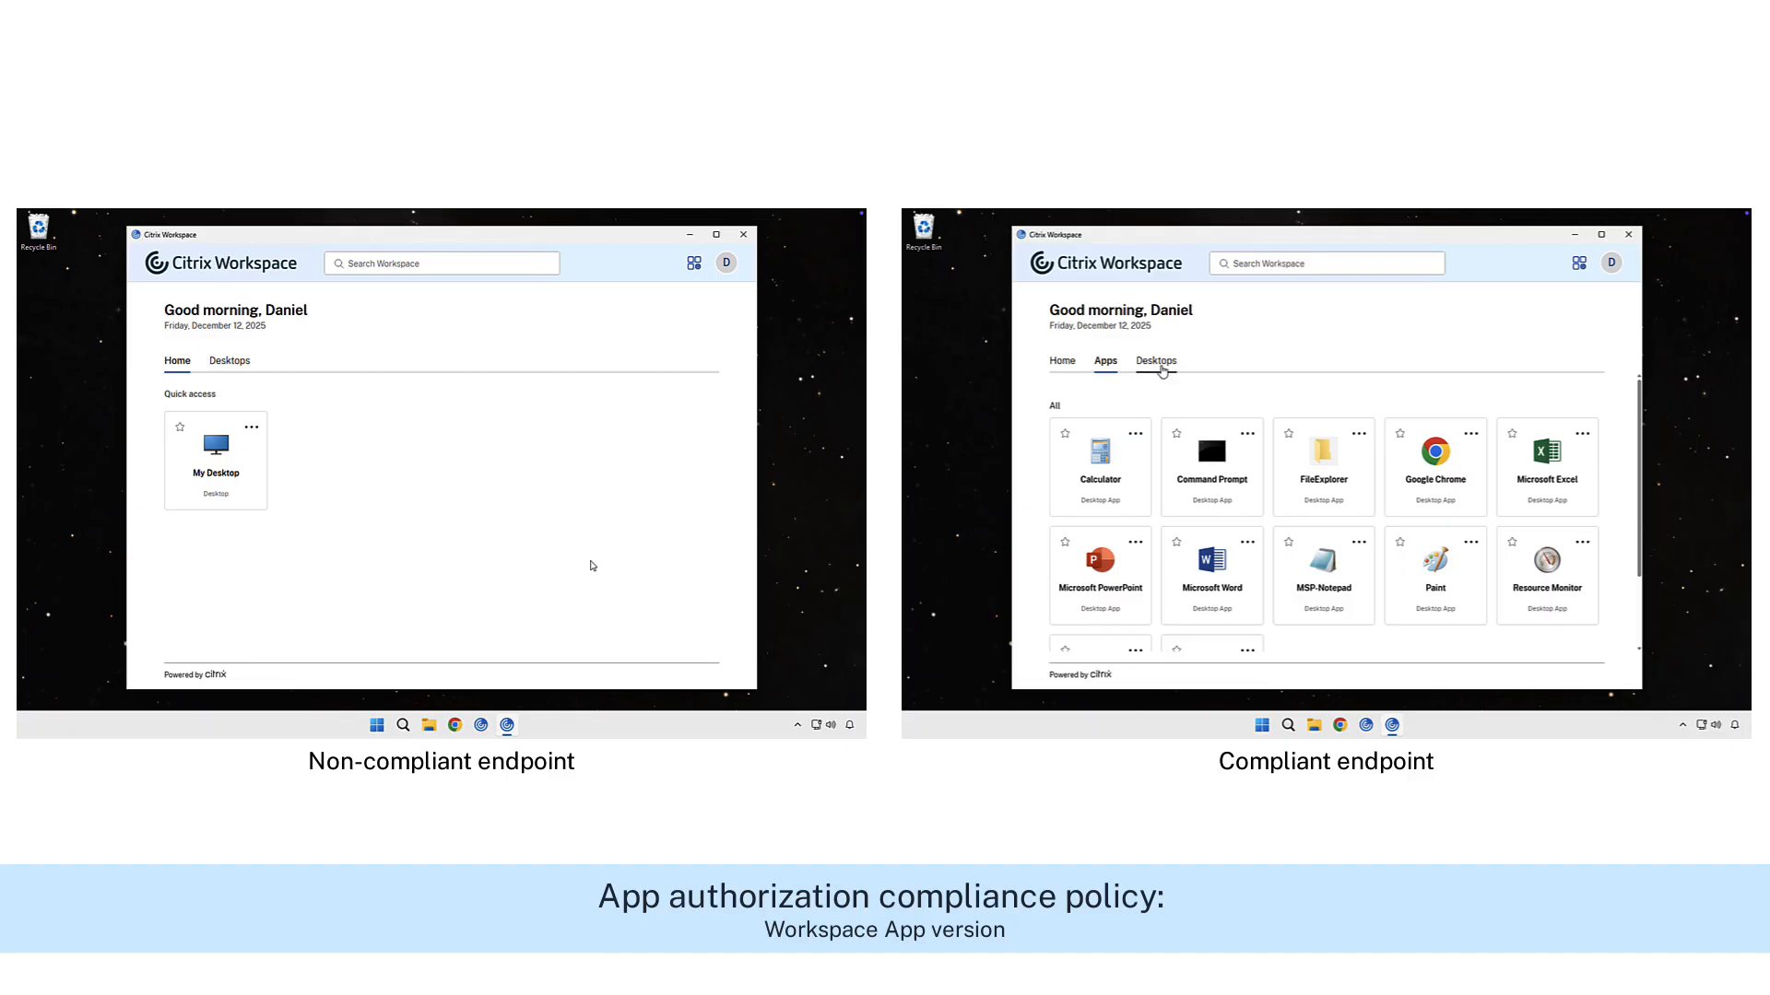
left_click(1158, 364)
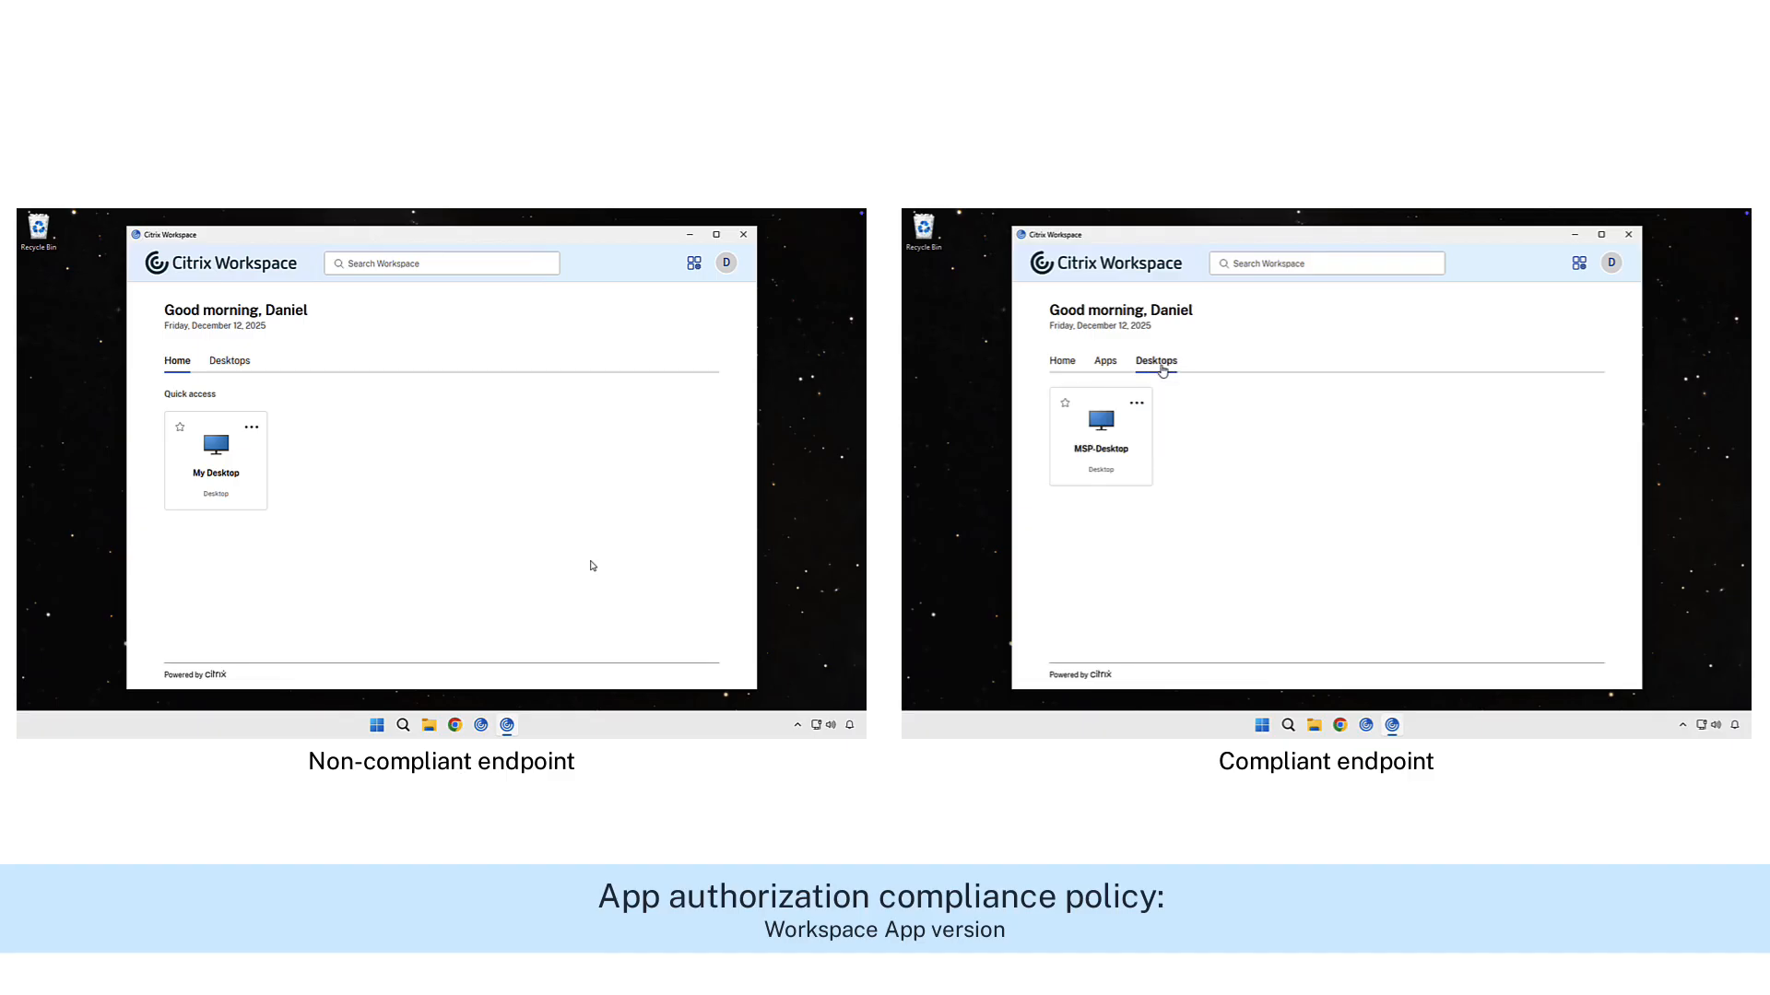
left_click(1106, 364)
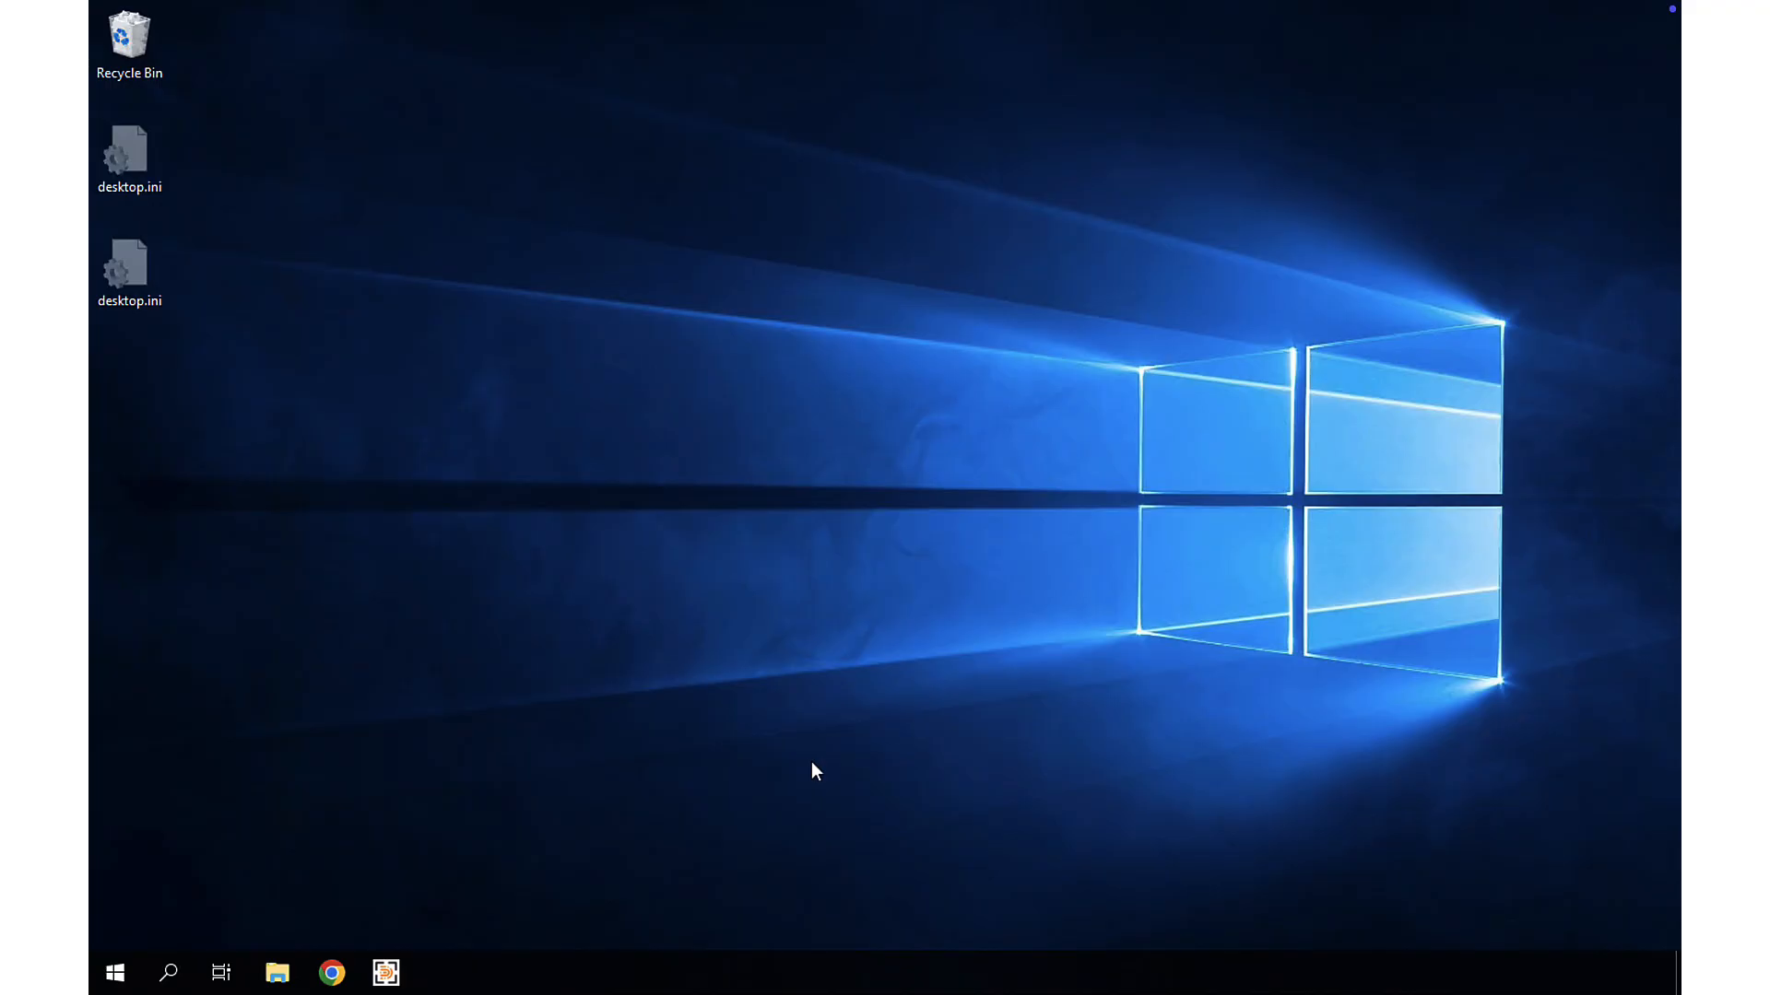
Switch to the deviceTRUST Console, maximize its window and create a new policy
left_click(386, 973)
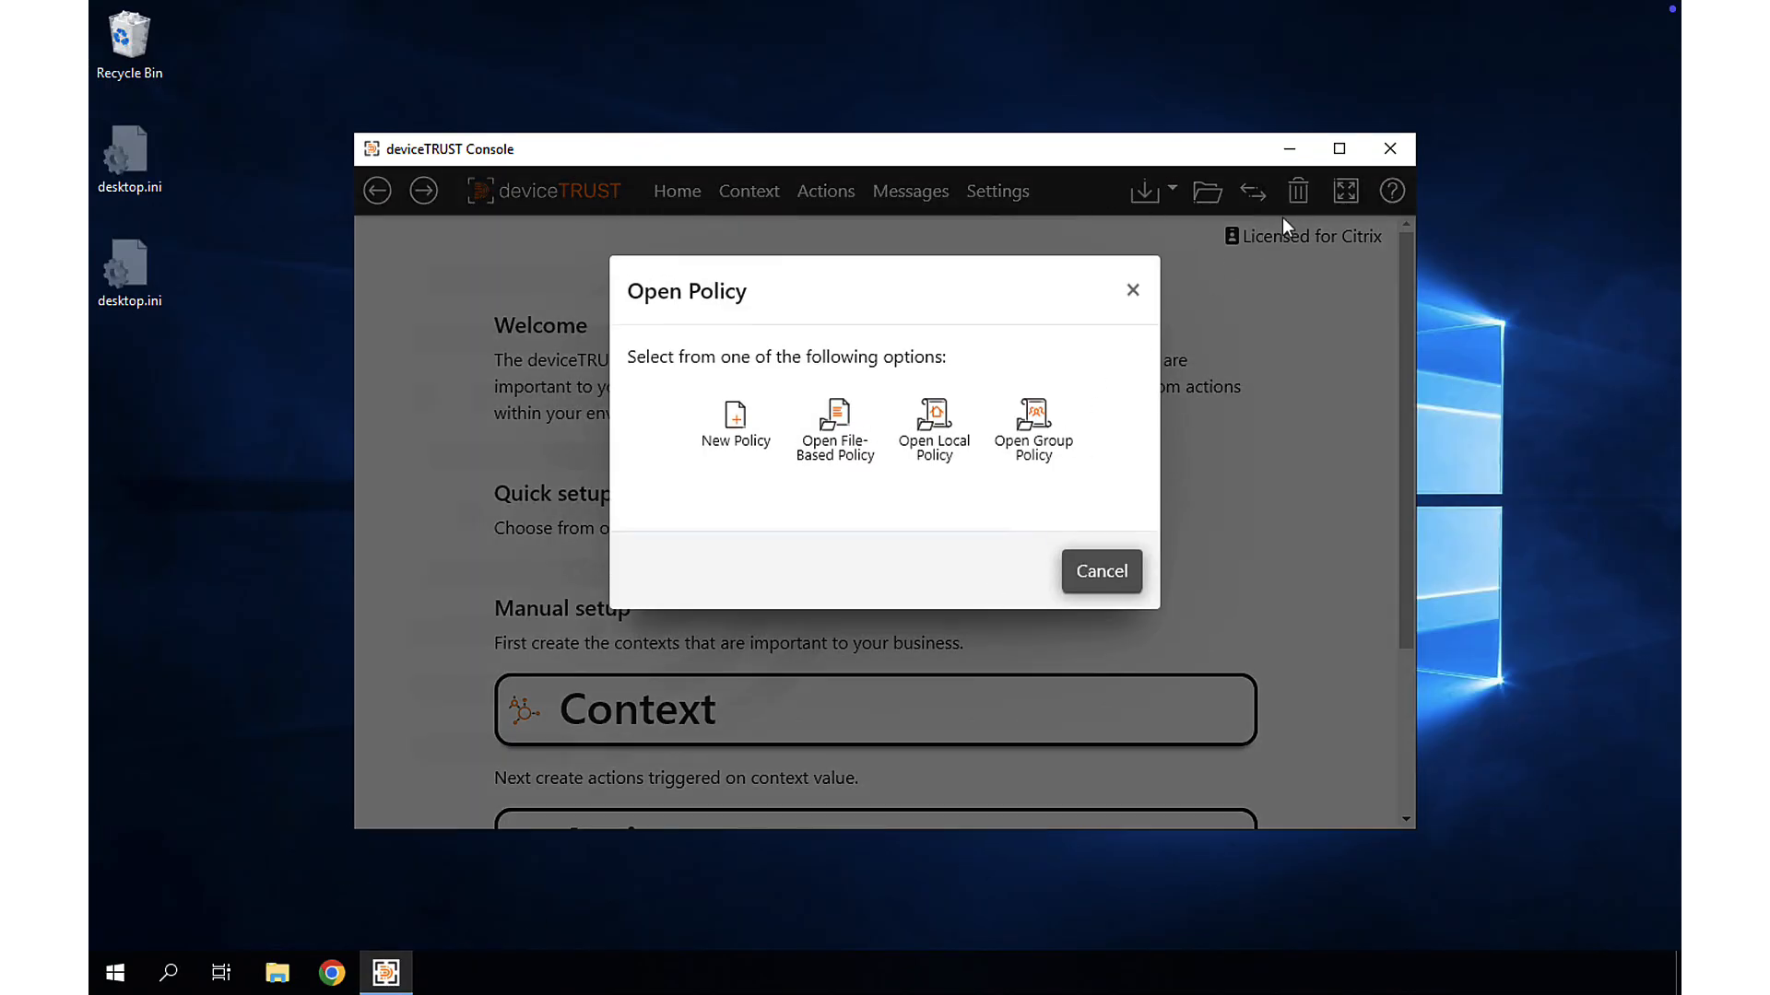
left_click(1339, 148)
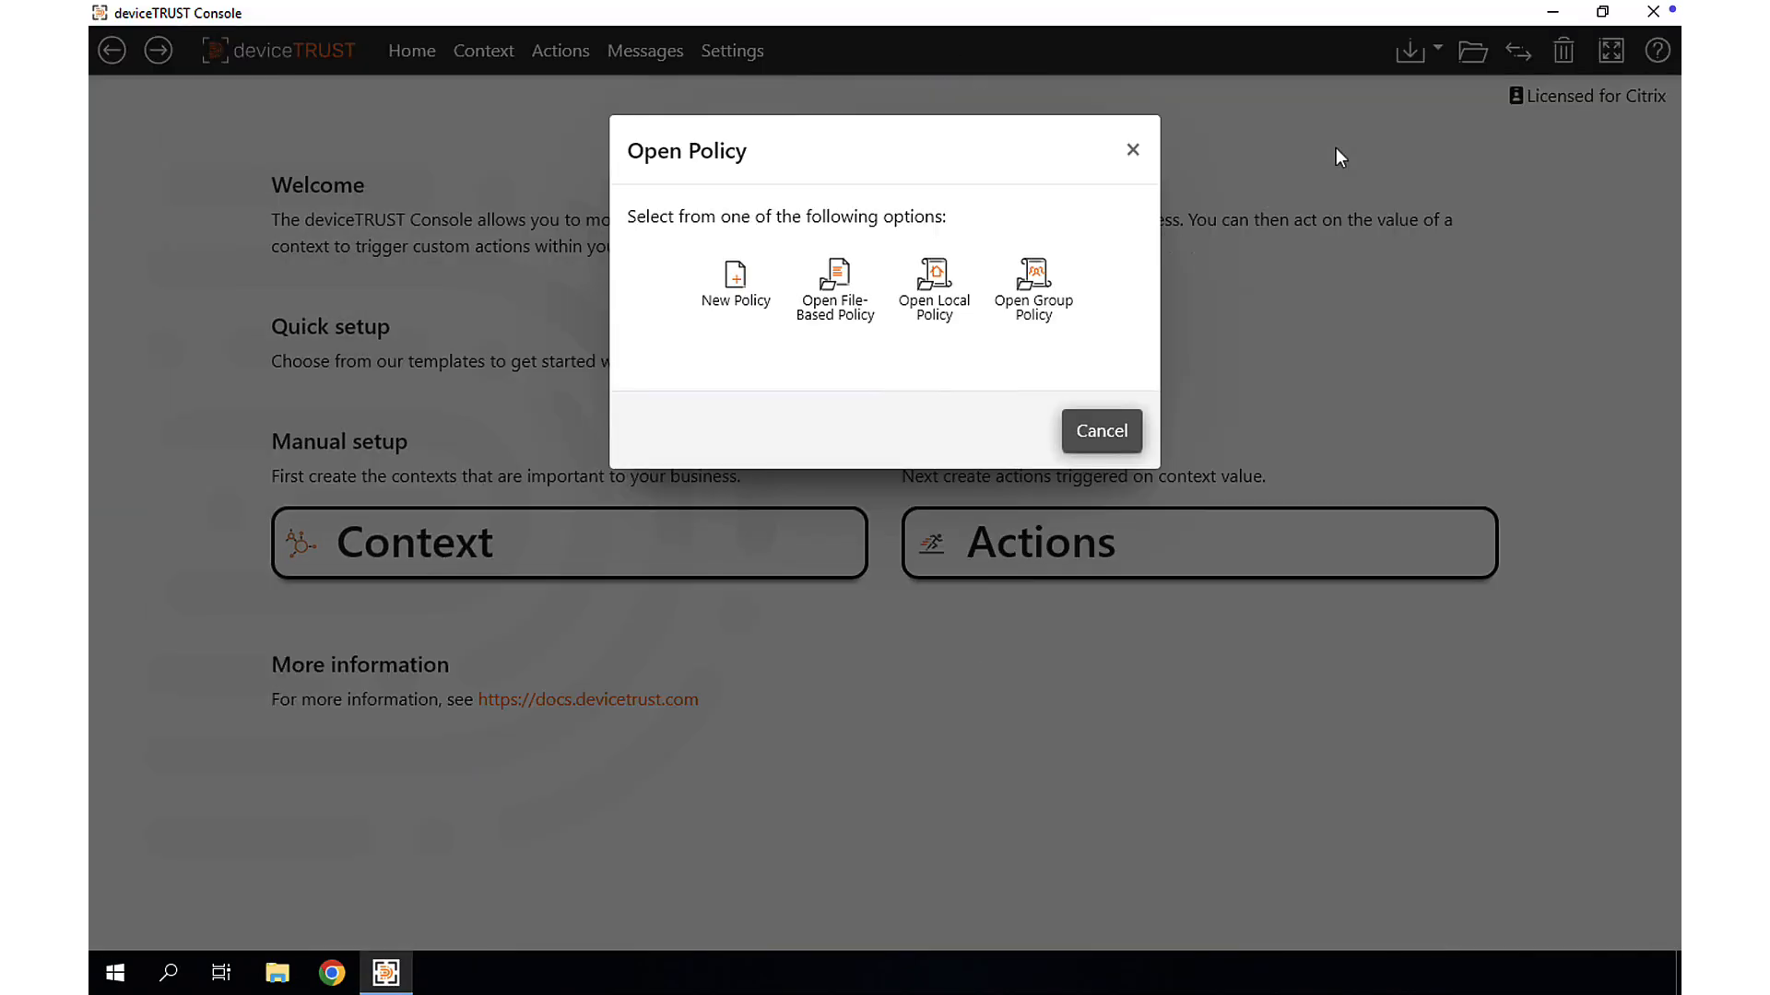
left_click(735, 284)
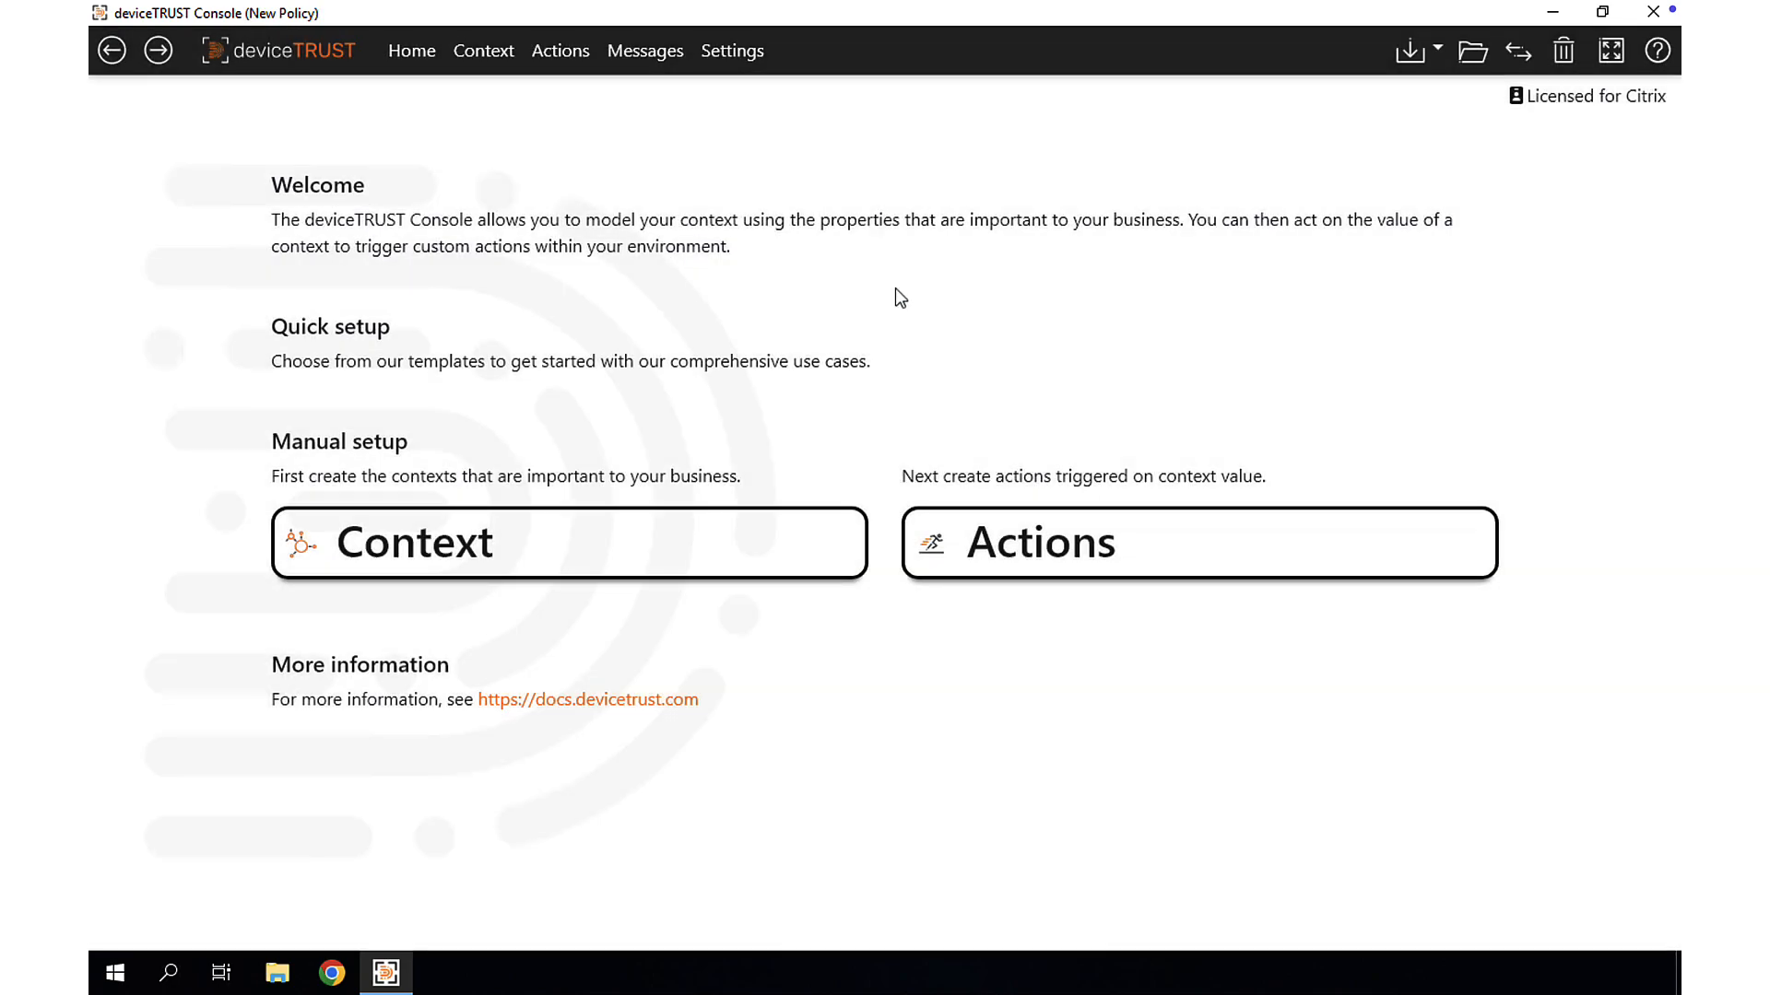
Import the Citrix Workspace App template from the remote Building Blocks category into the new policy
left_click(1516, 52)
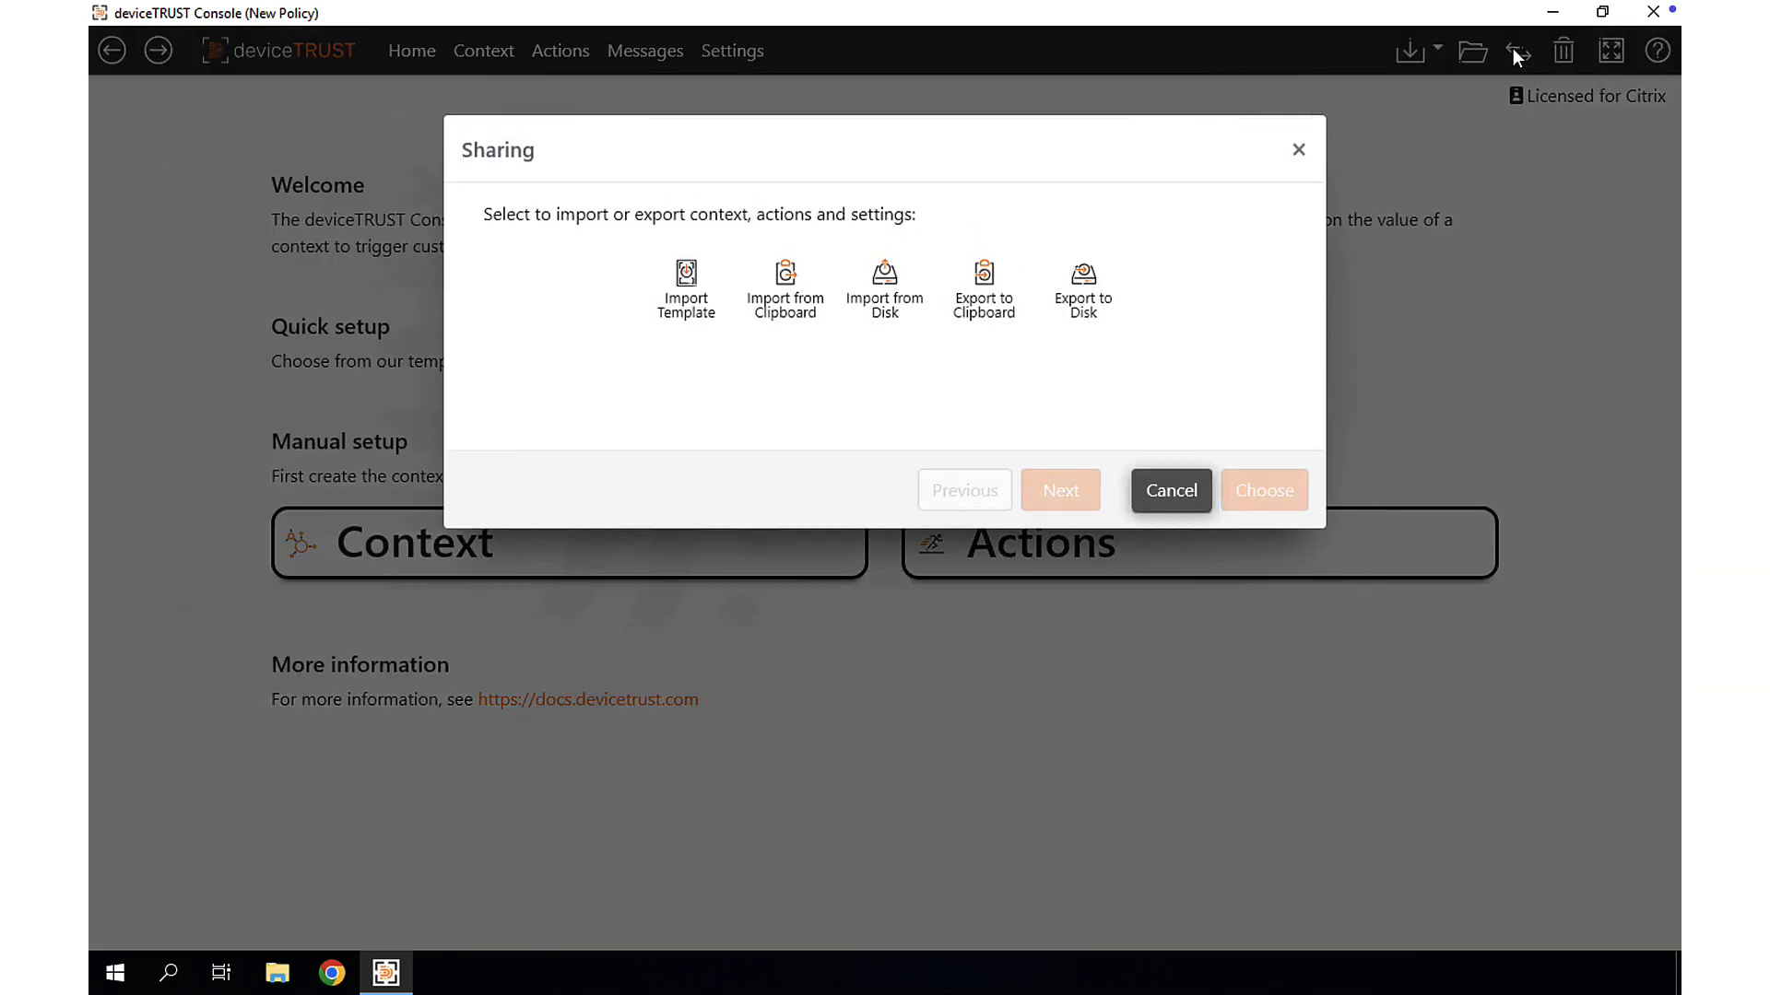
left_click(686, 283)
double_click(686, 283)
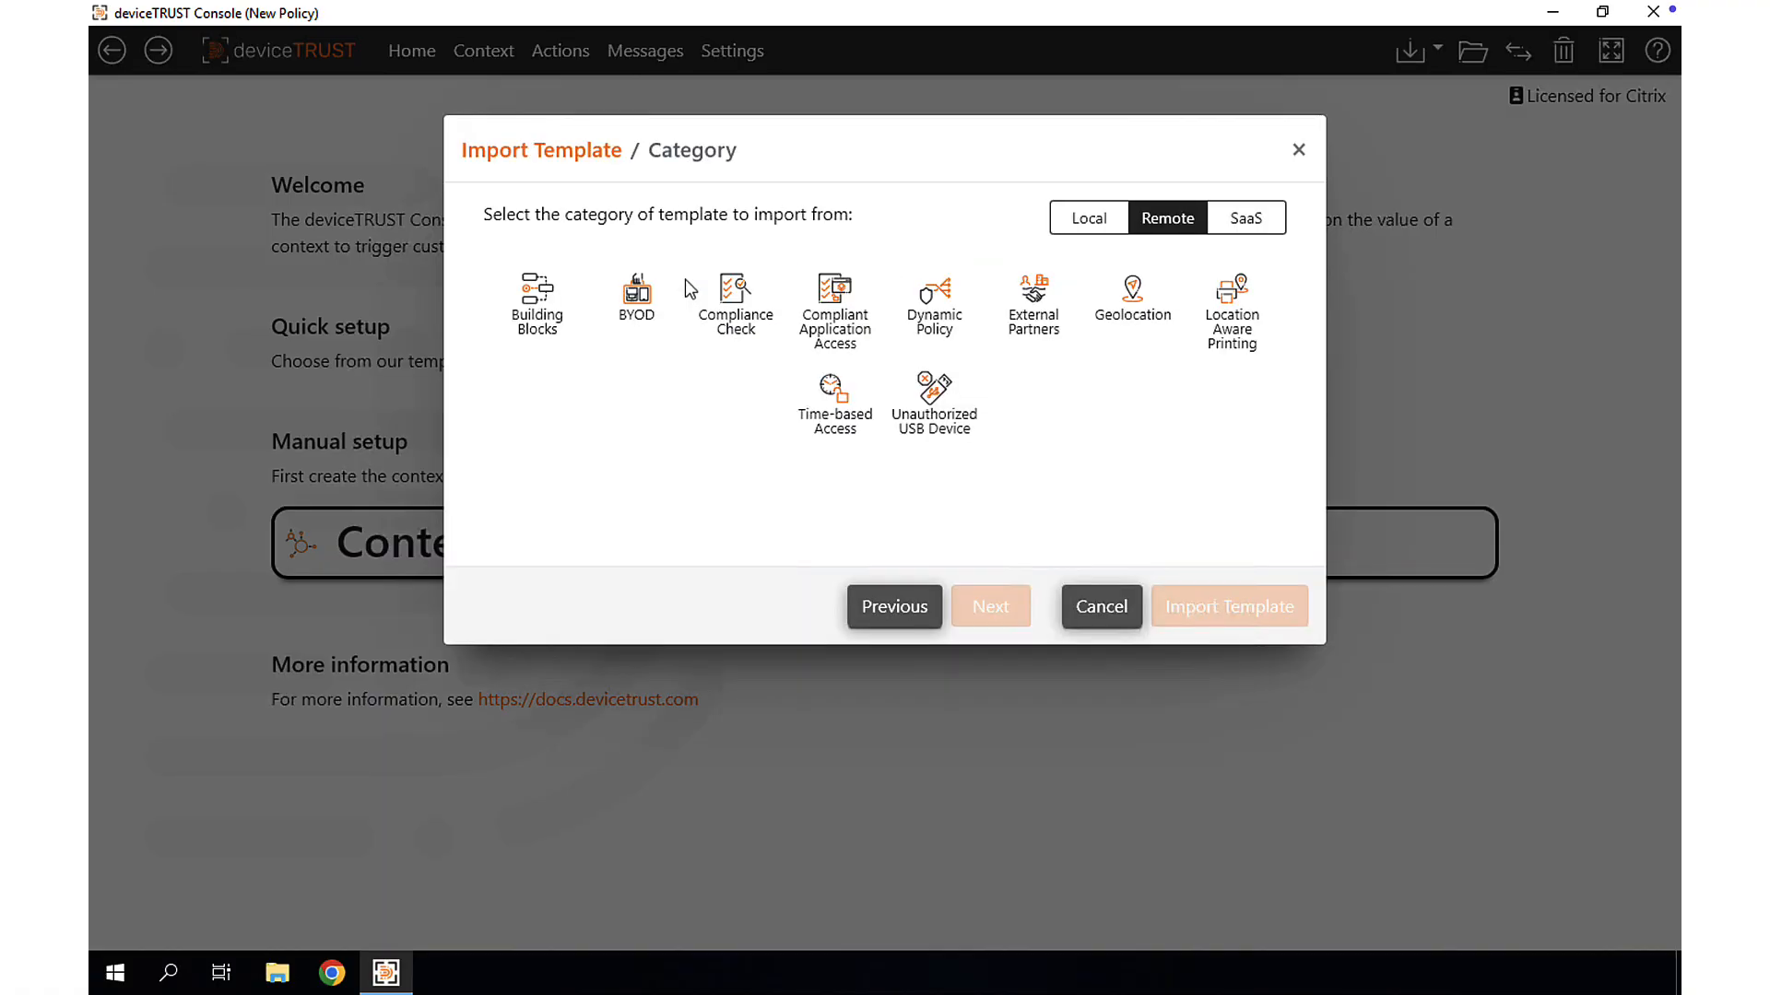
double_click(546, 309)
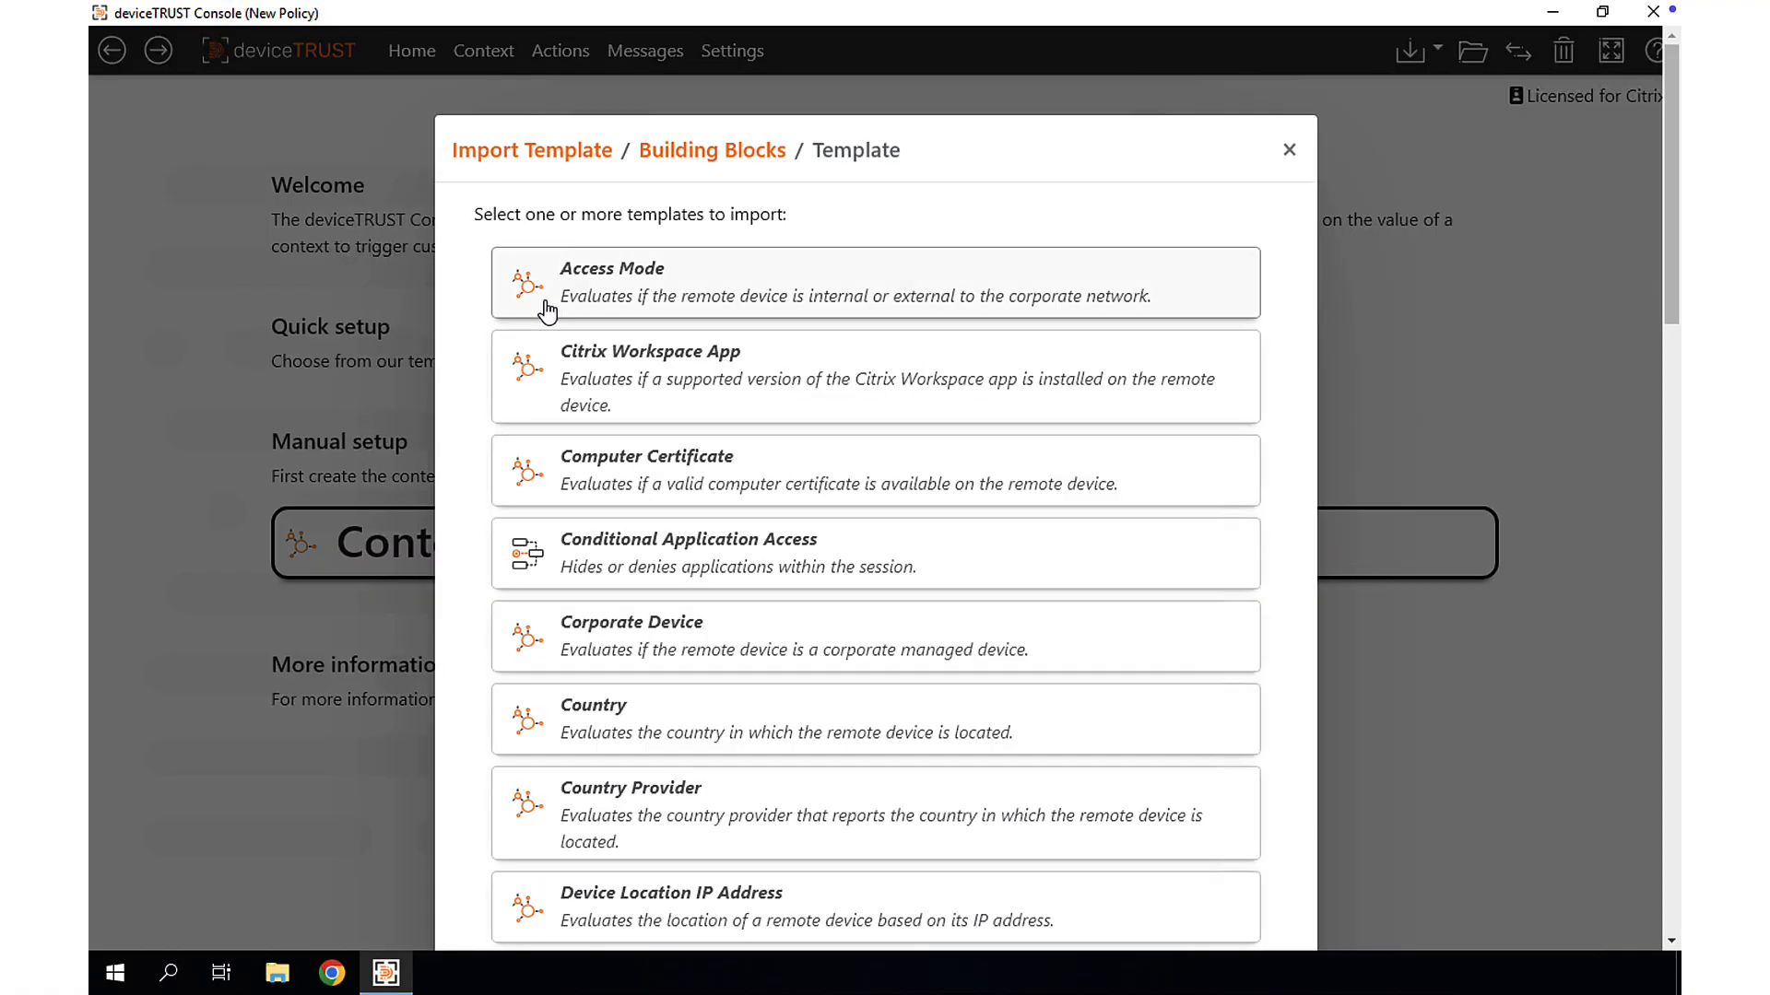
left_click(790, 384)
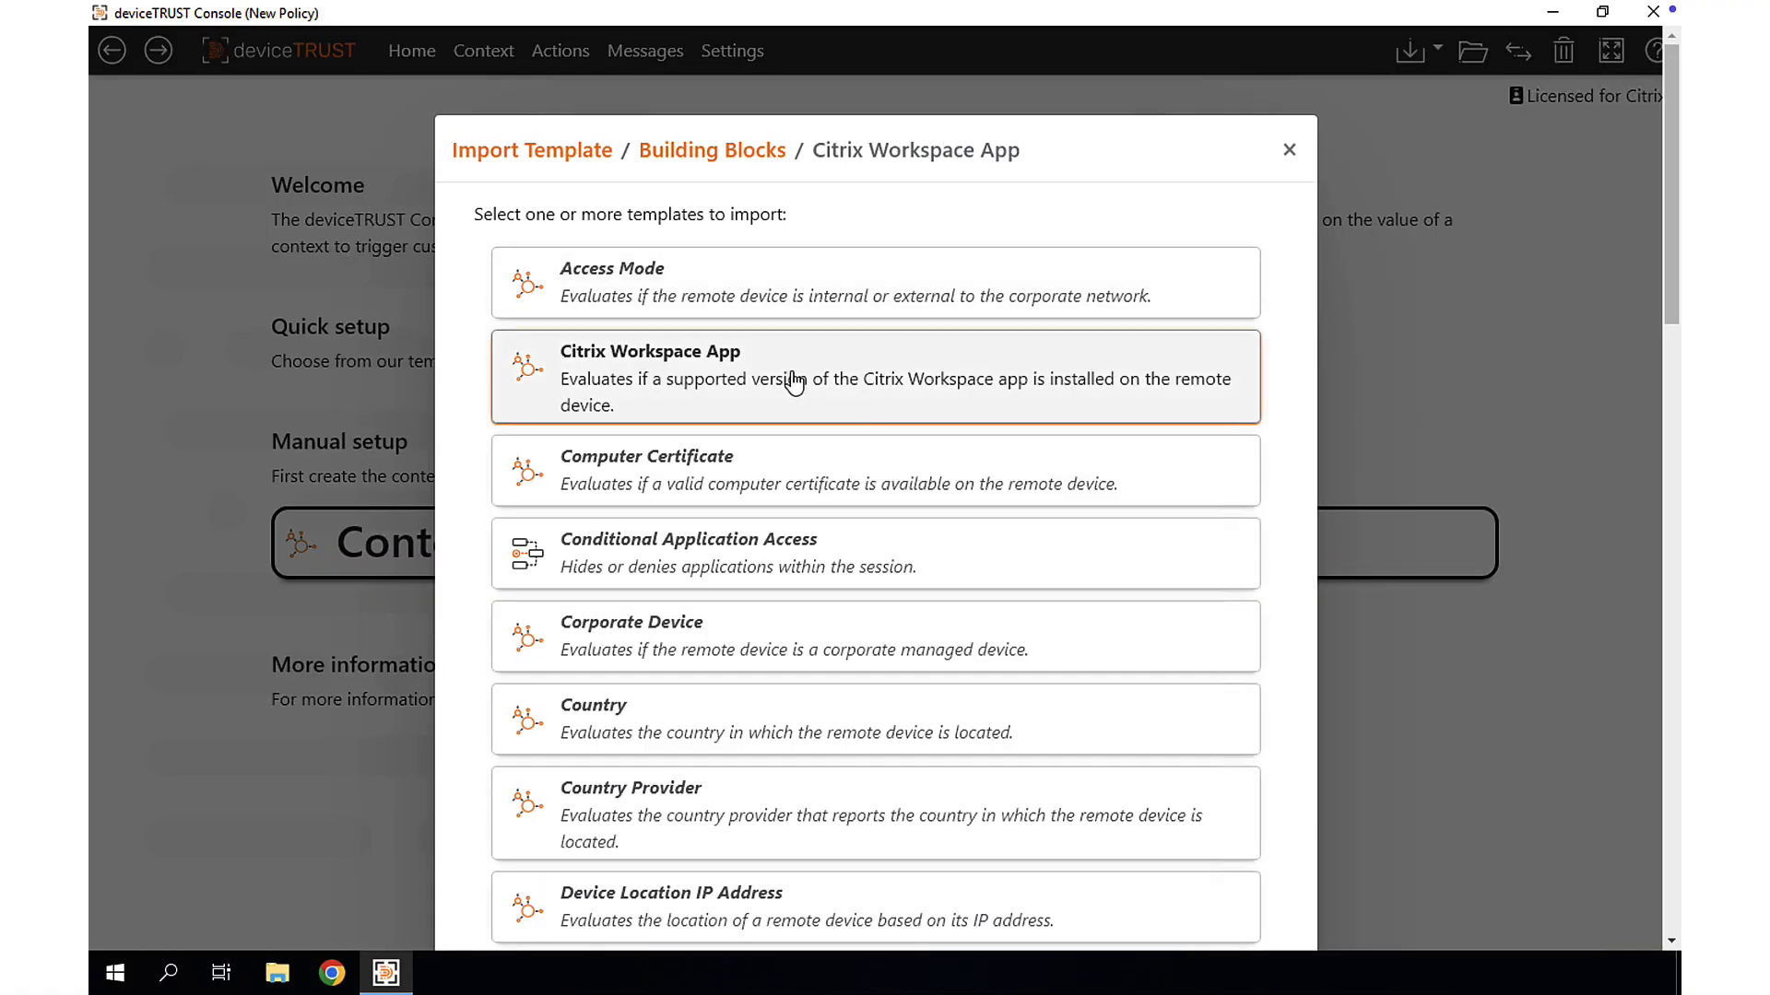
scroll(1664, 874, "down", 15)
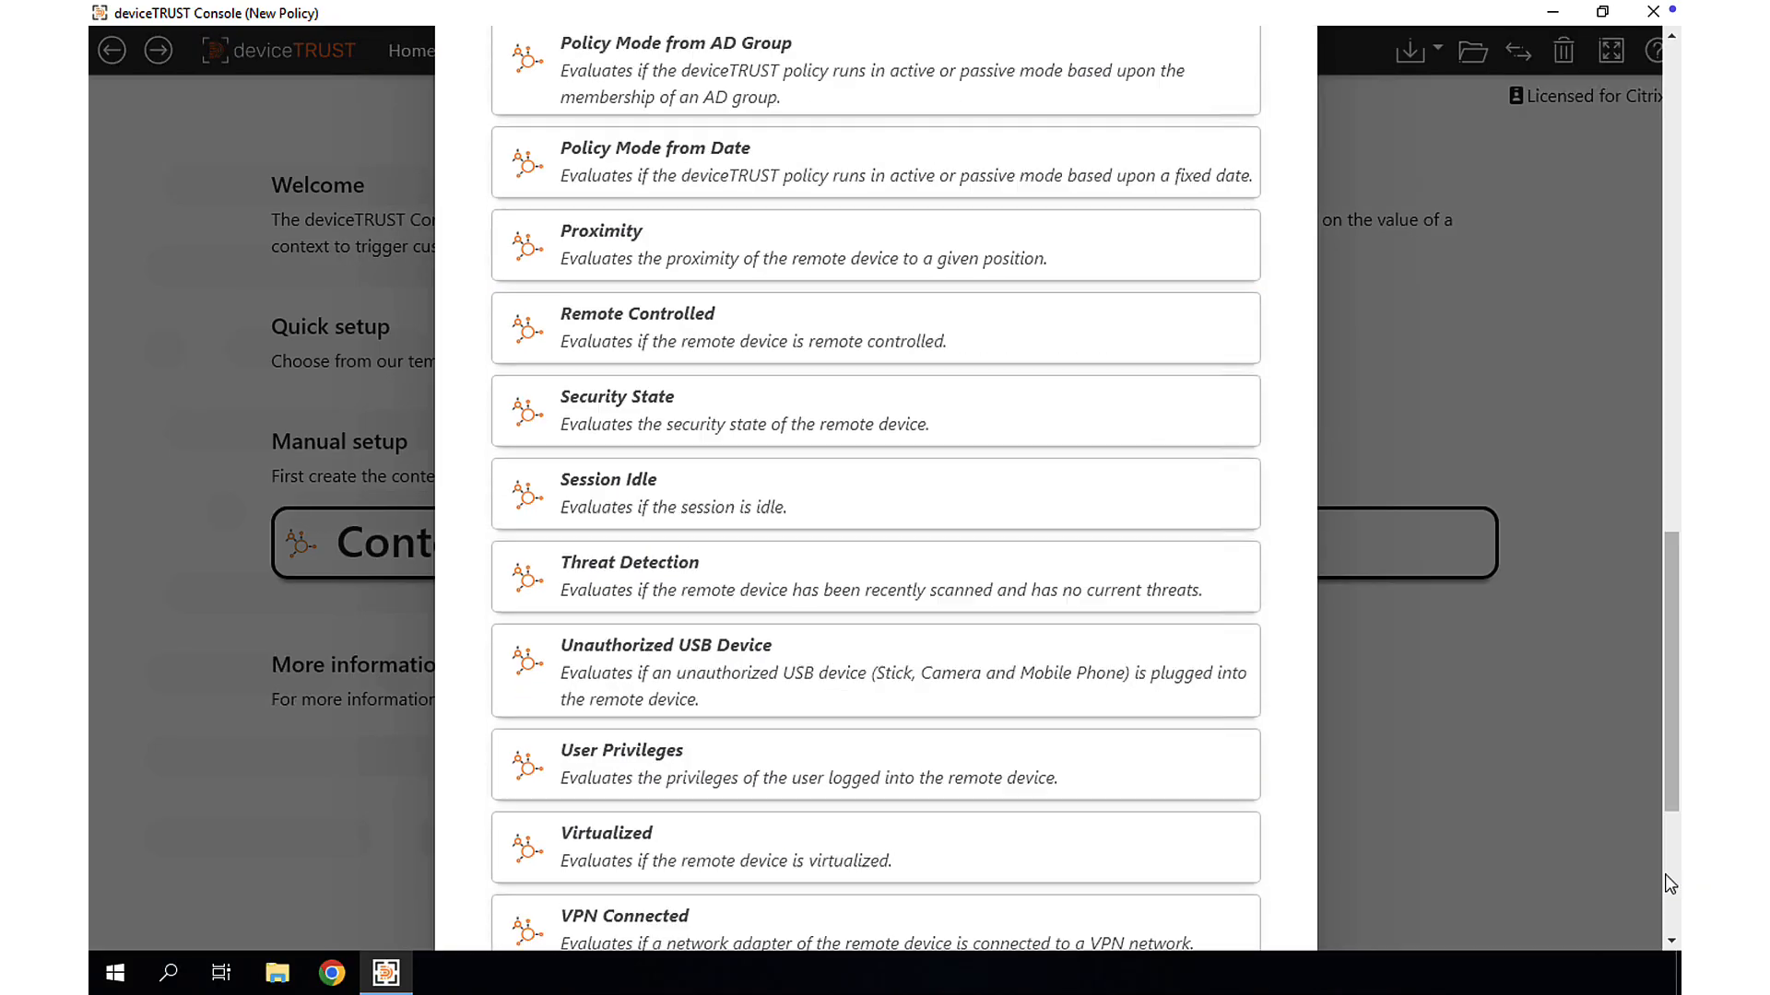
left_click(1218, 877)
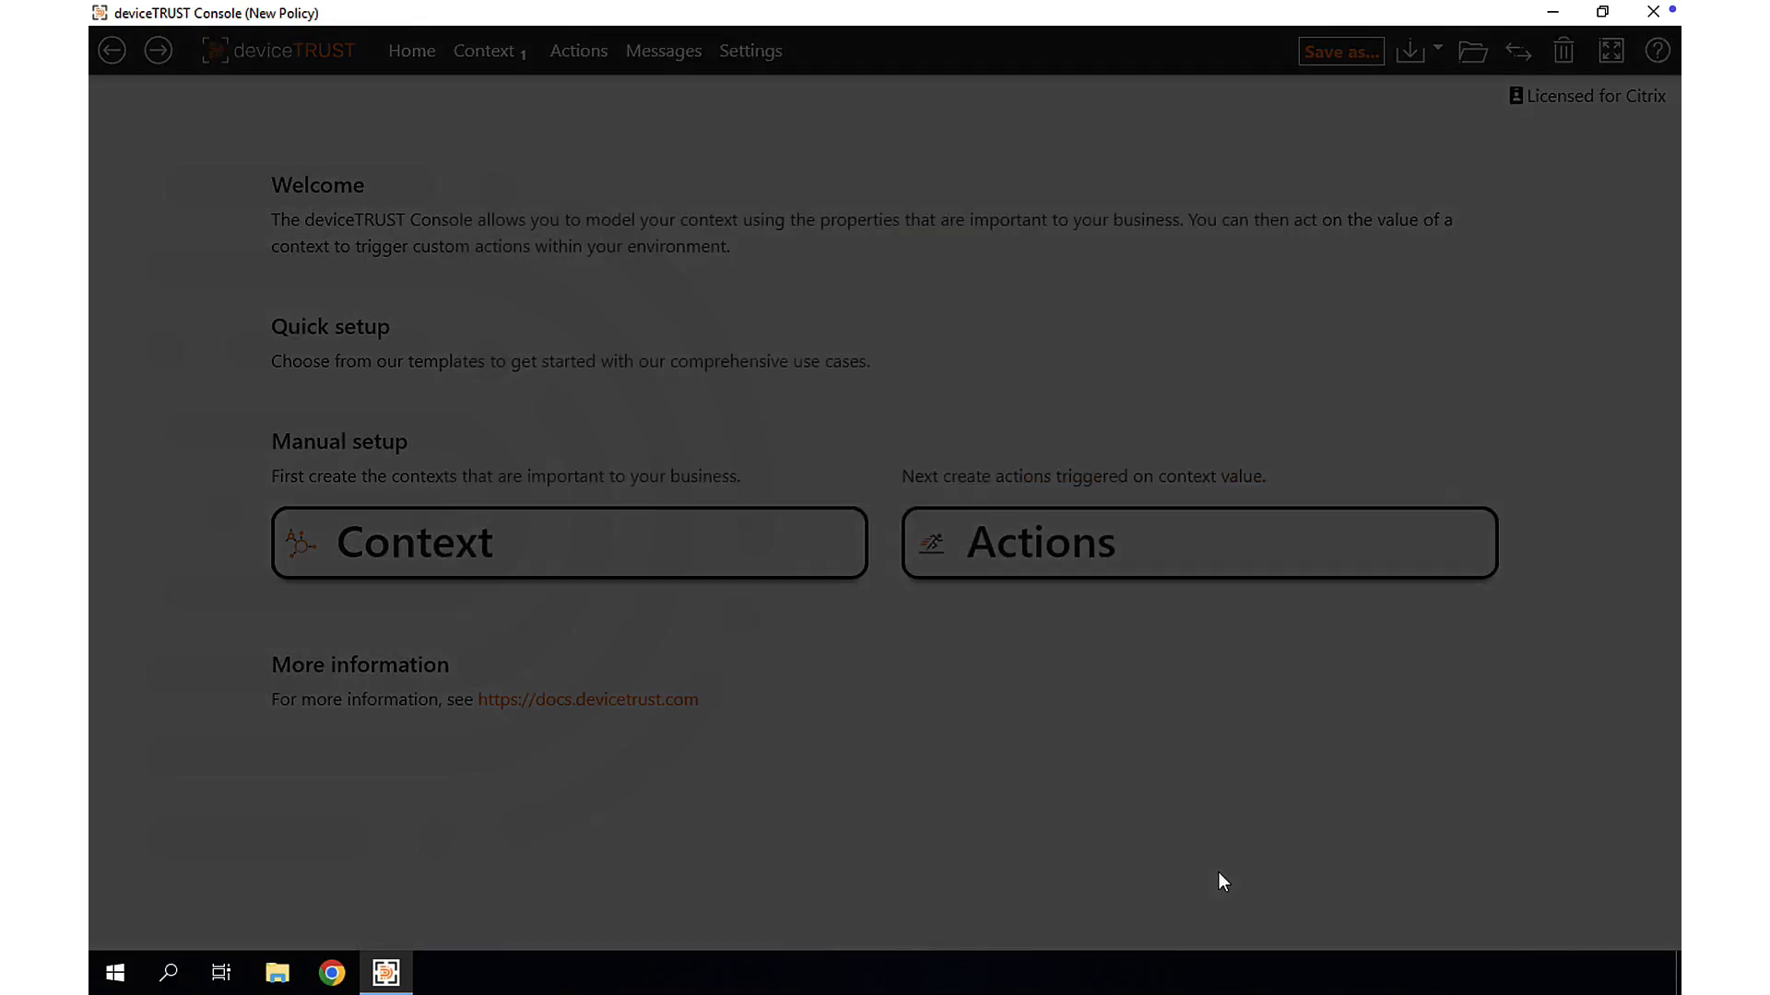
Set the Remote Version condition in the Citrix Workspace App Version context to greater than or equal to 25.9
left_click(1268, 378)
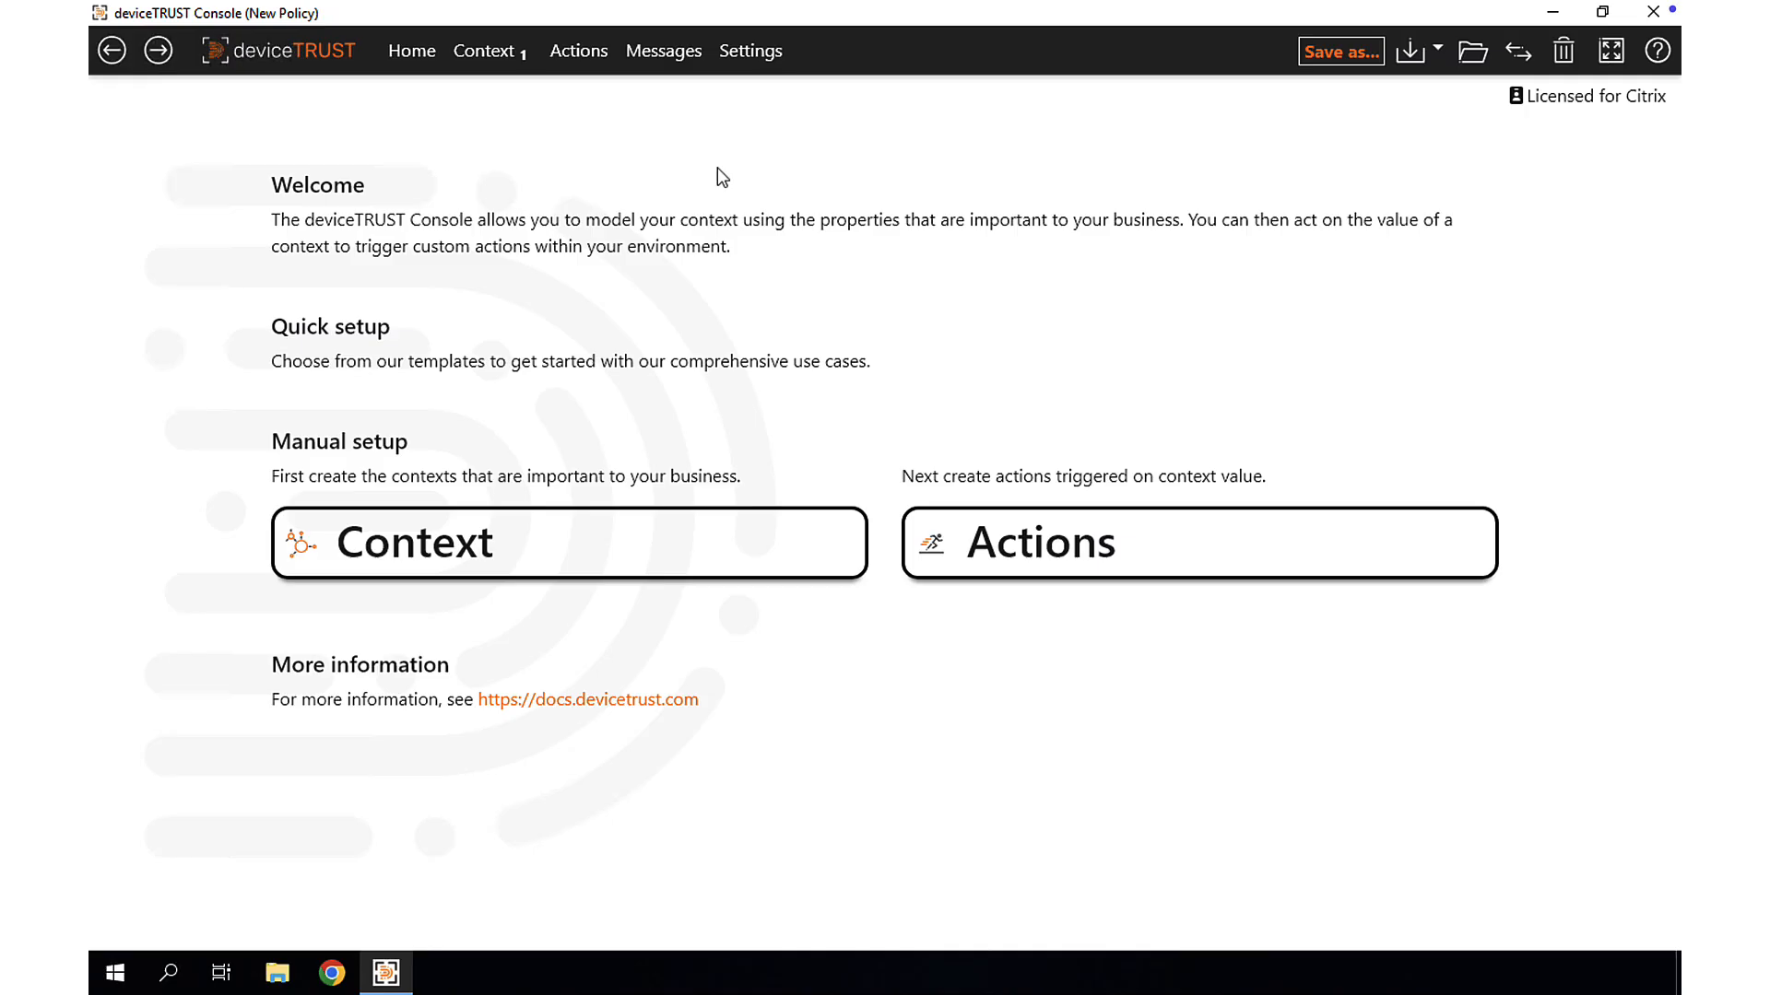
left_click(499, 57)
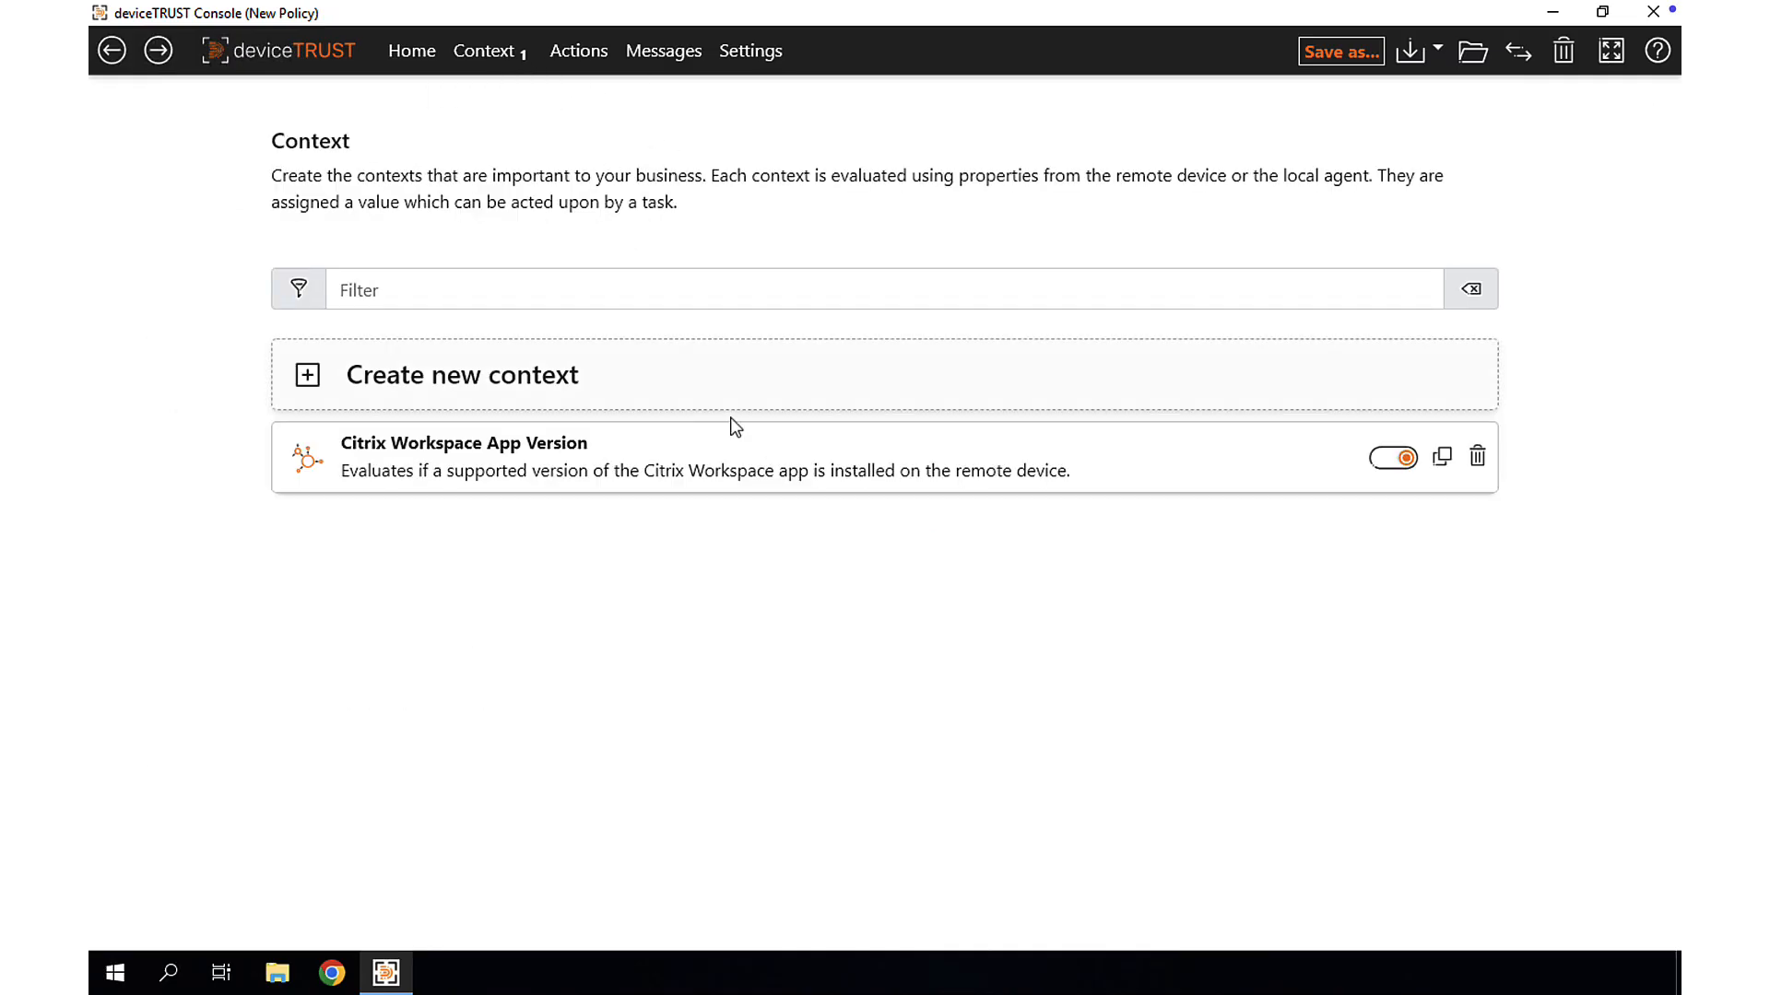
left_click(734, 446)
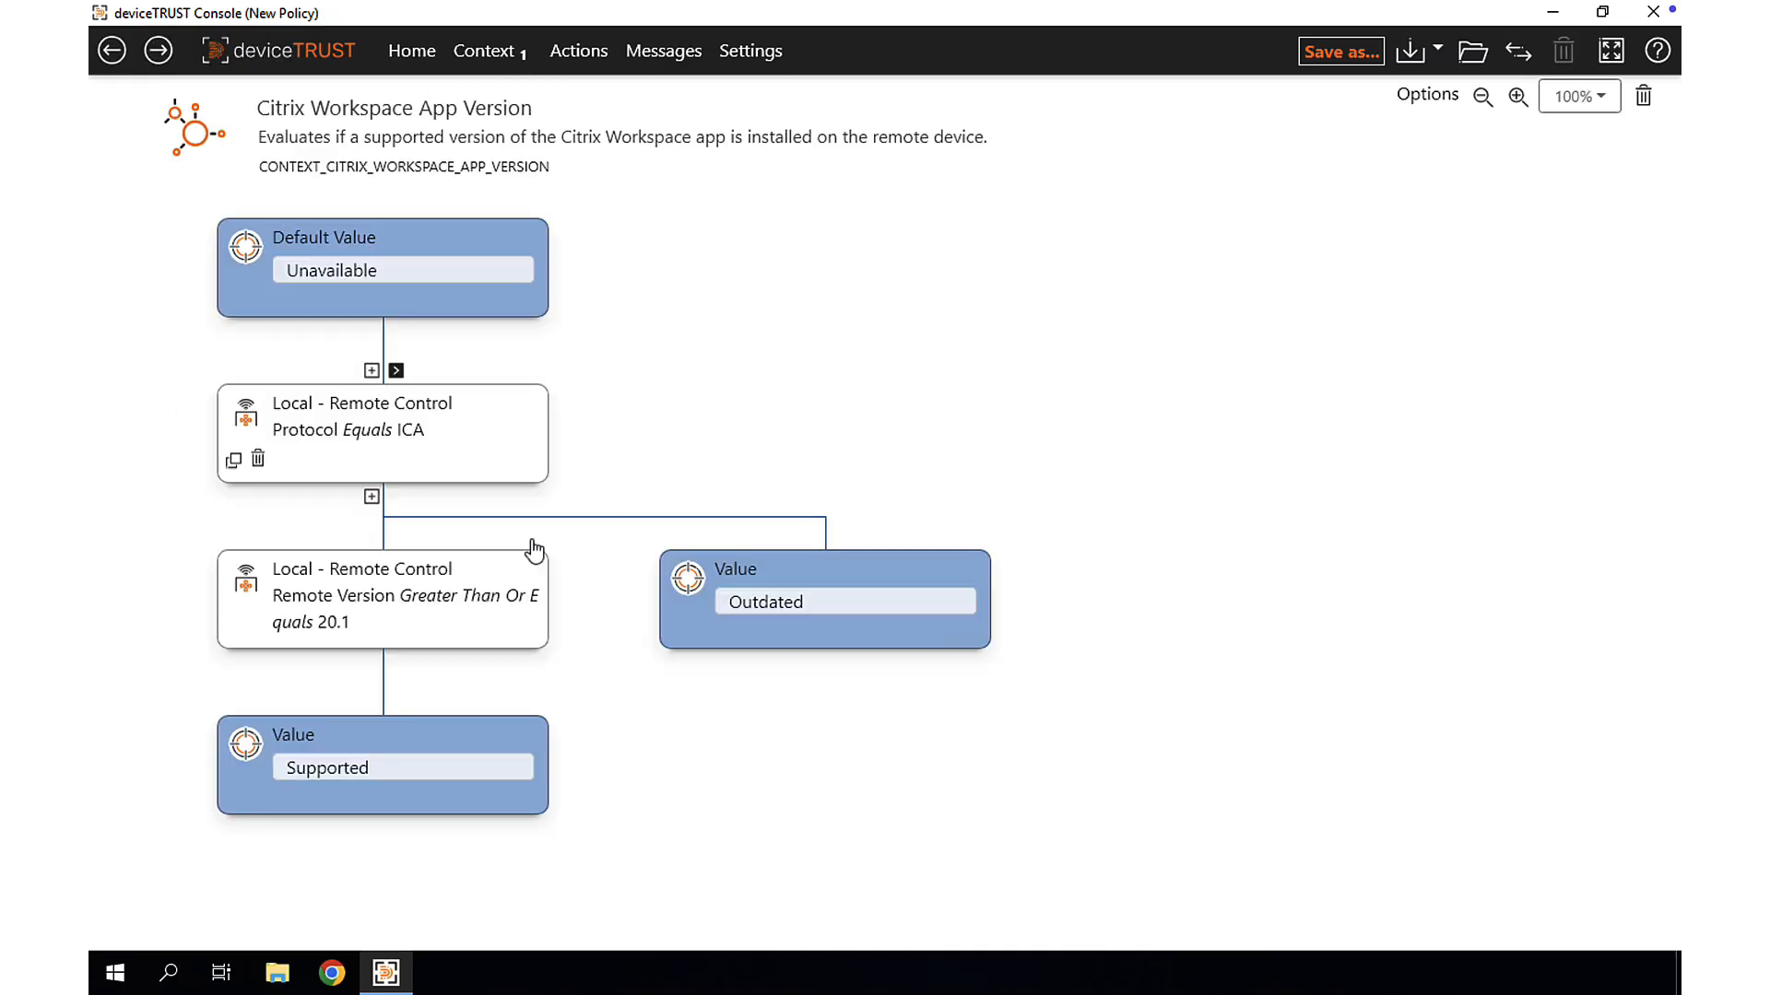
left_click(401, 606)
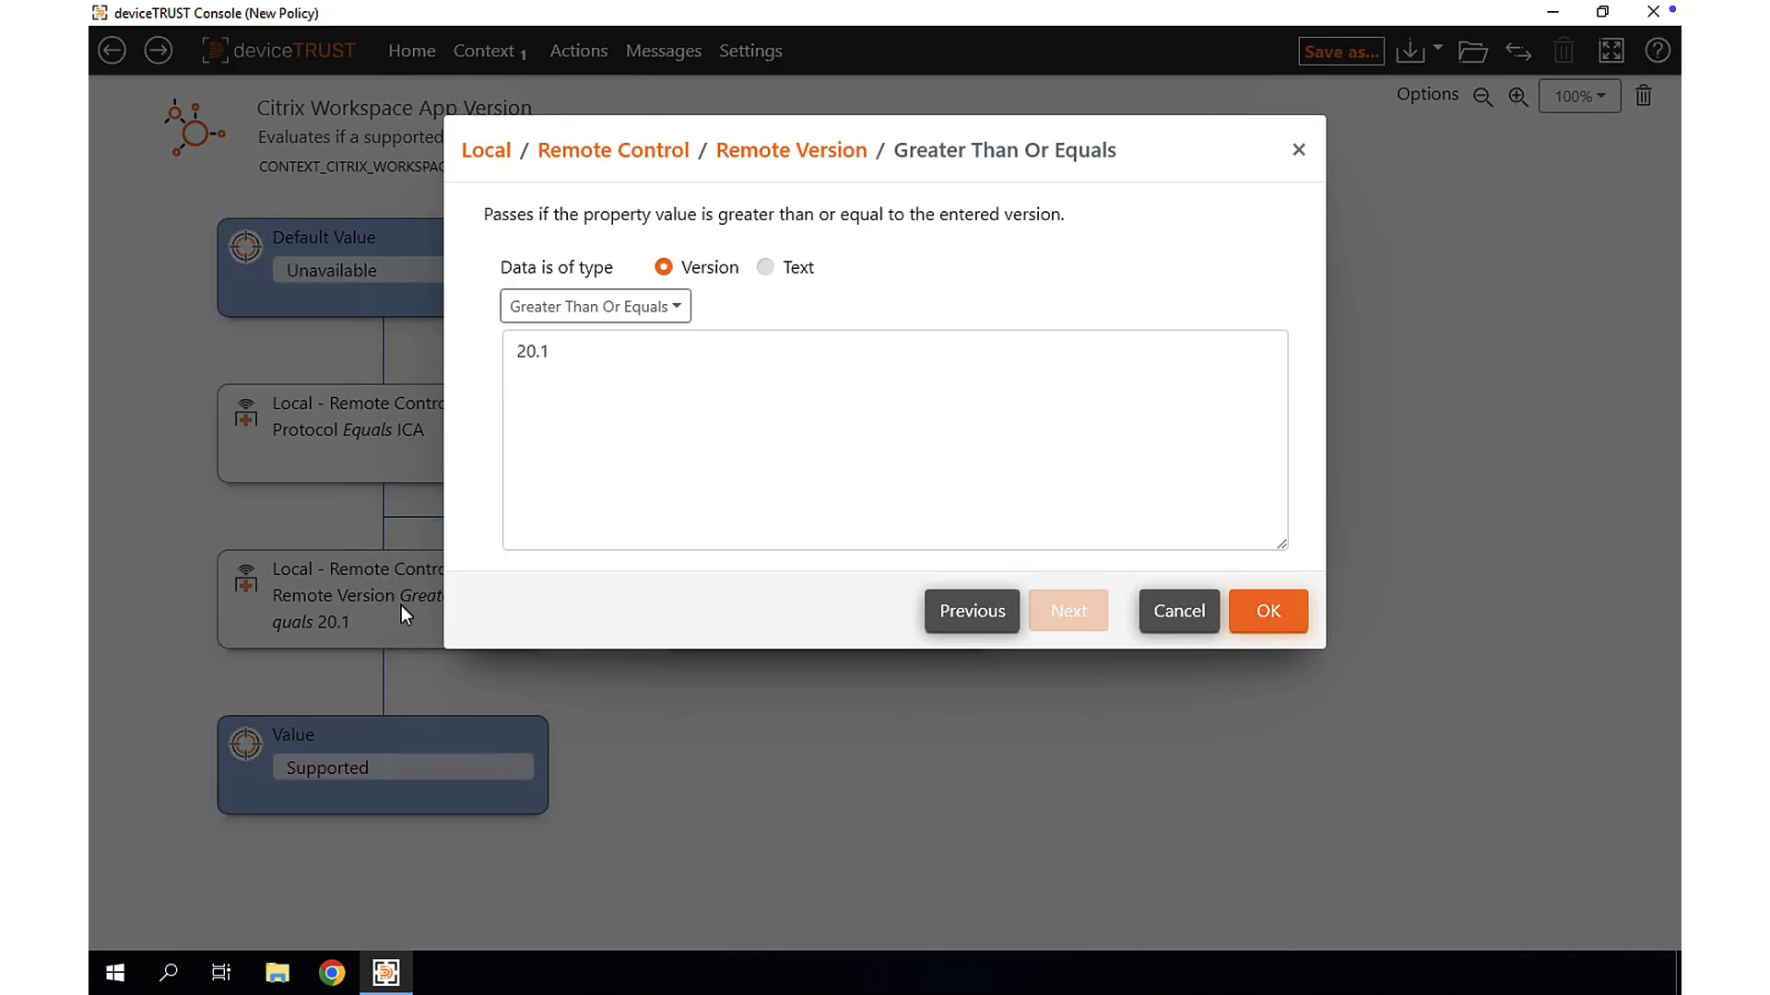
double_click(580, 352)
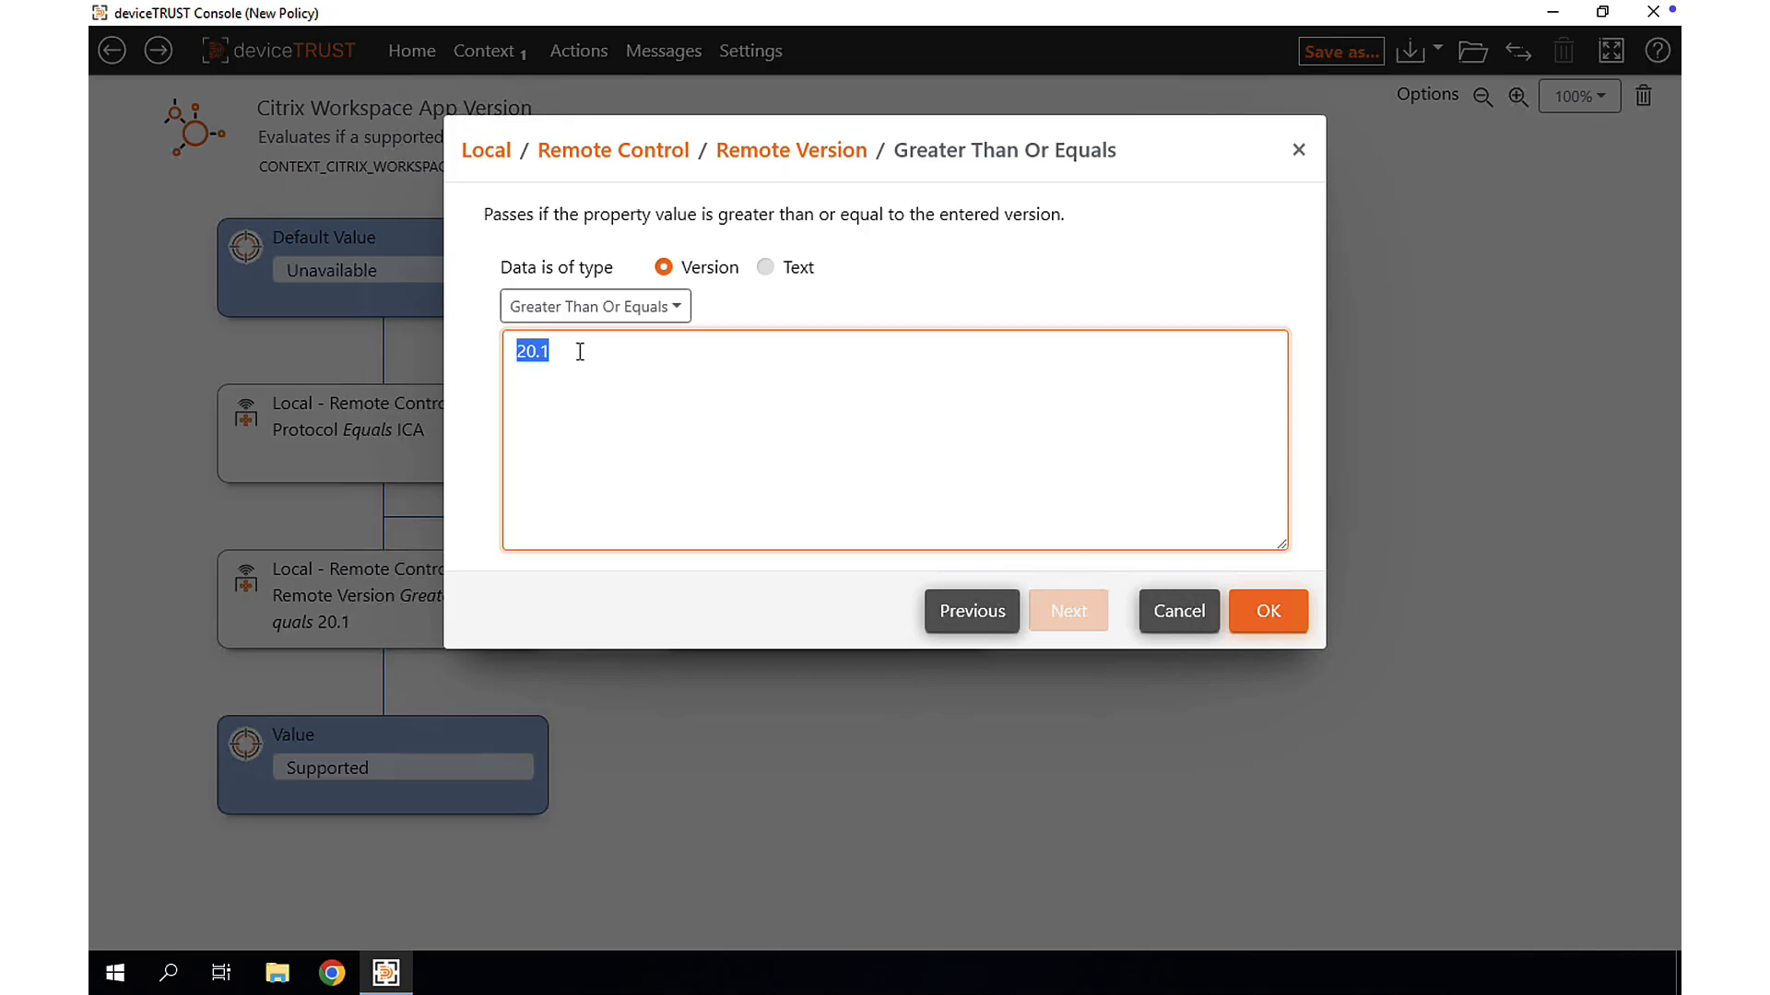
type("25.9")
left_click(1262, 616)
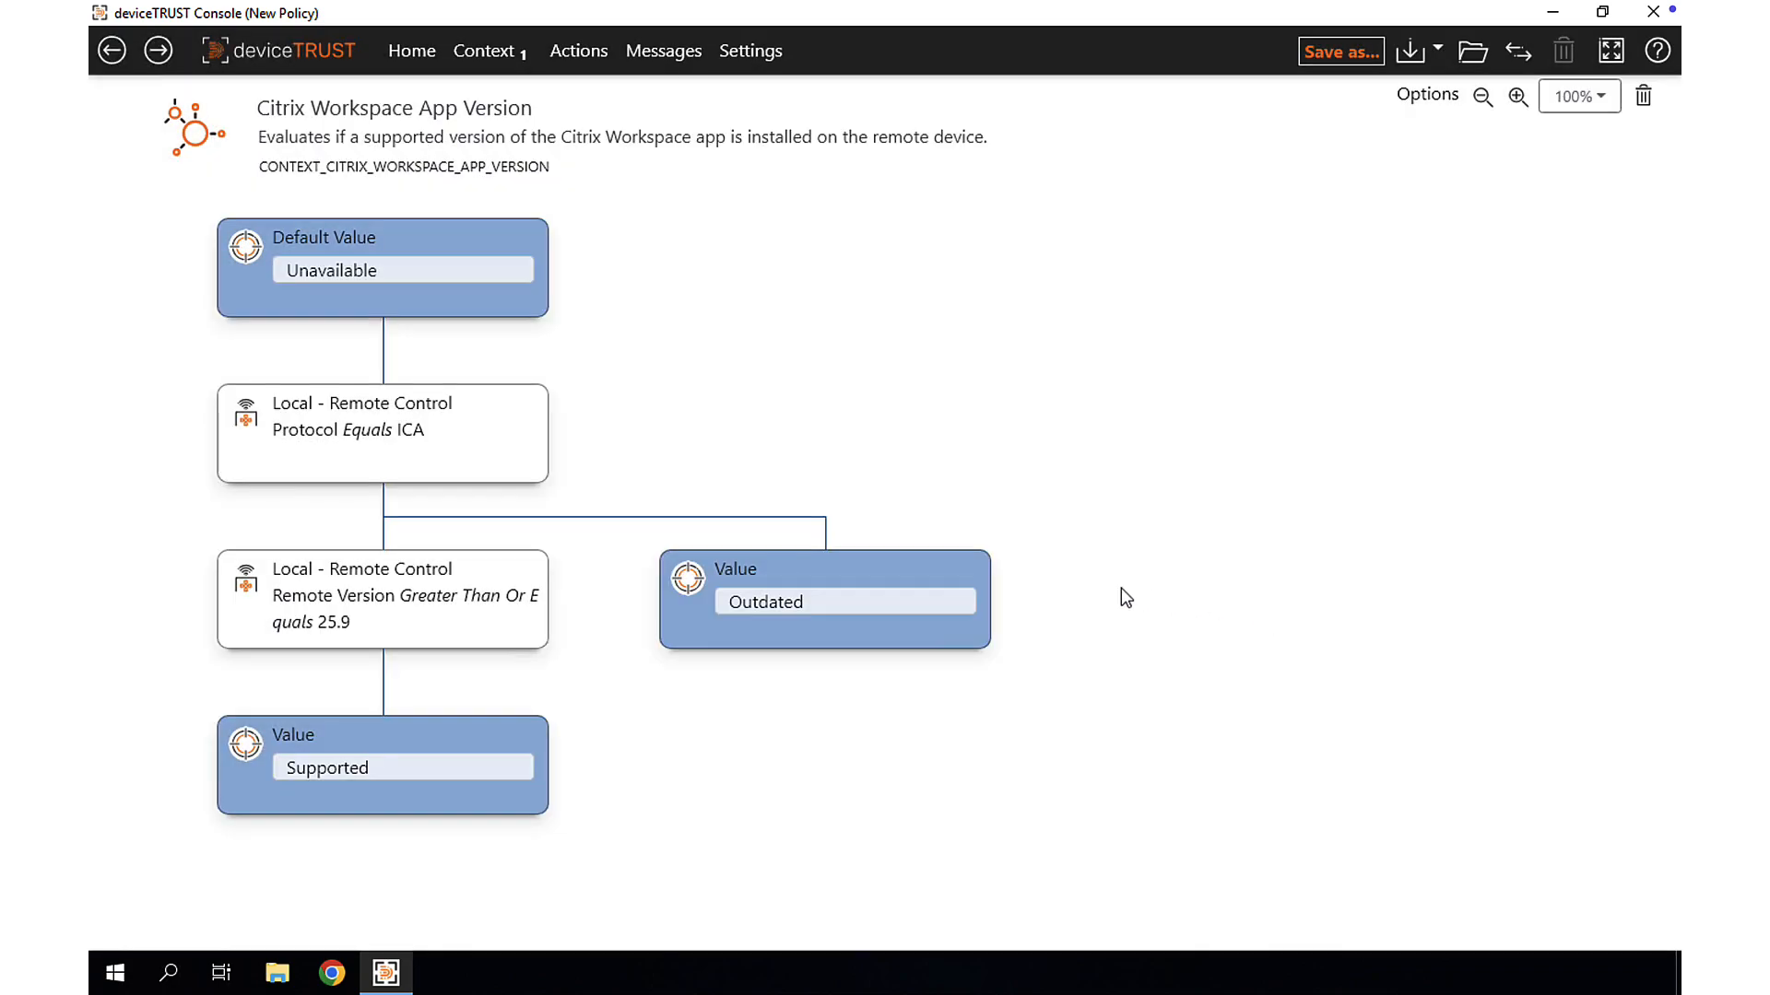
Create a new action named "Citrix Workspace App outdated"
left_click(580, 53)
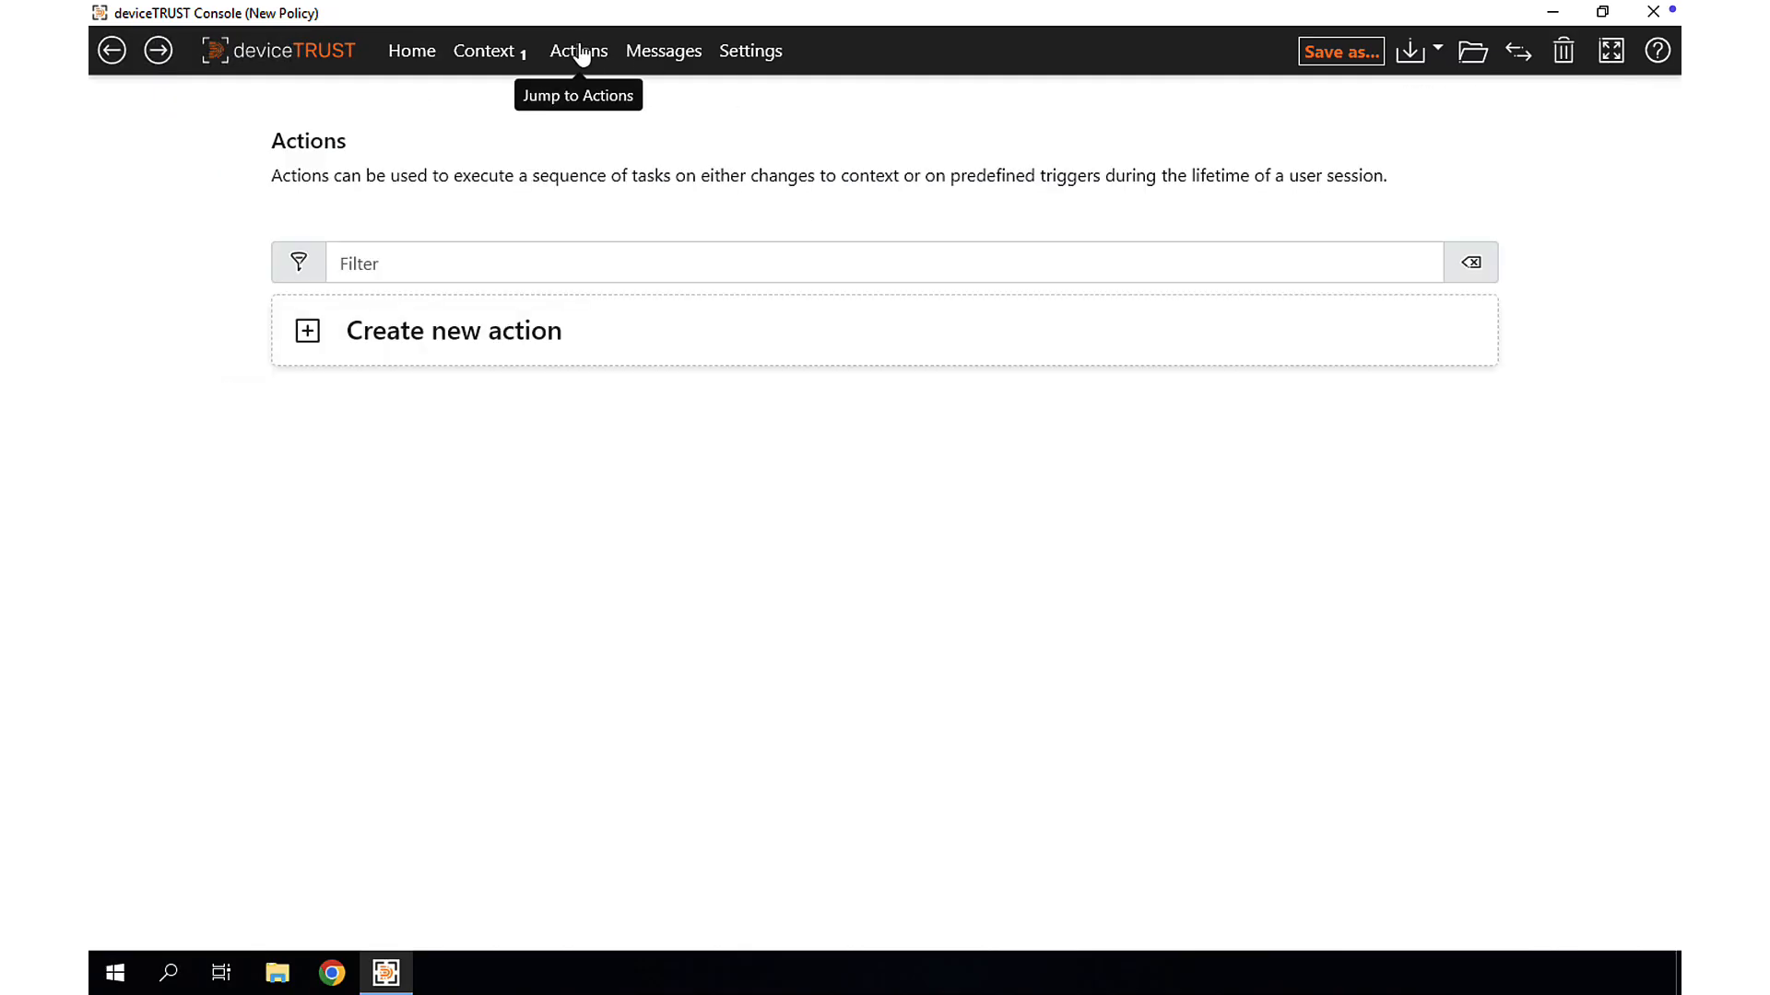
left_click(489, 334)
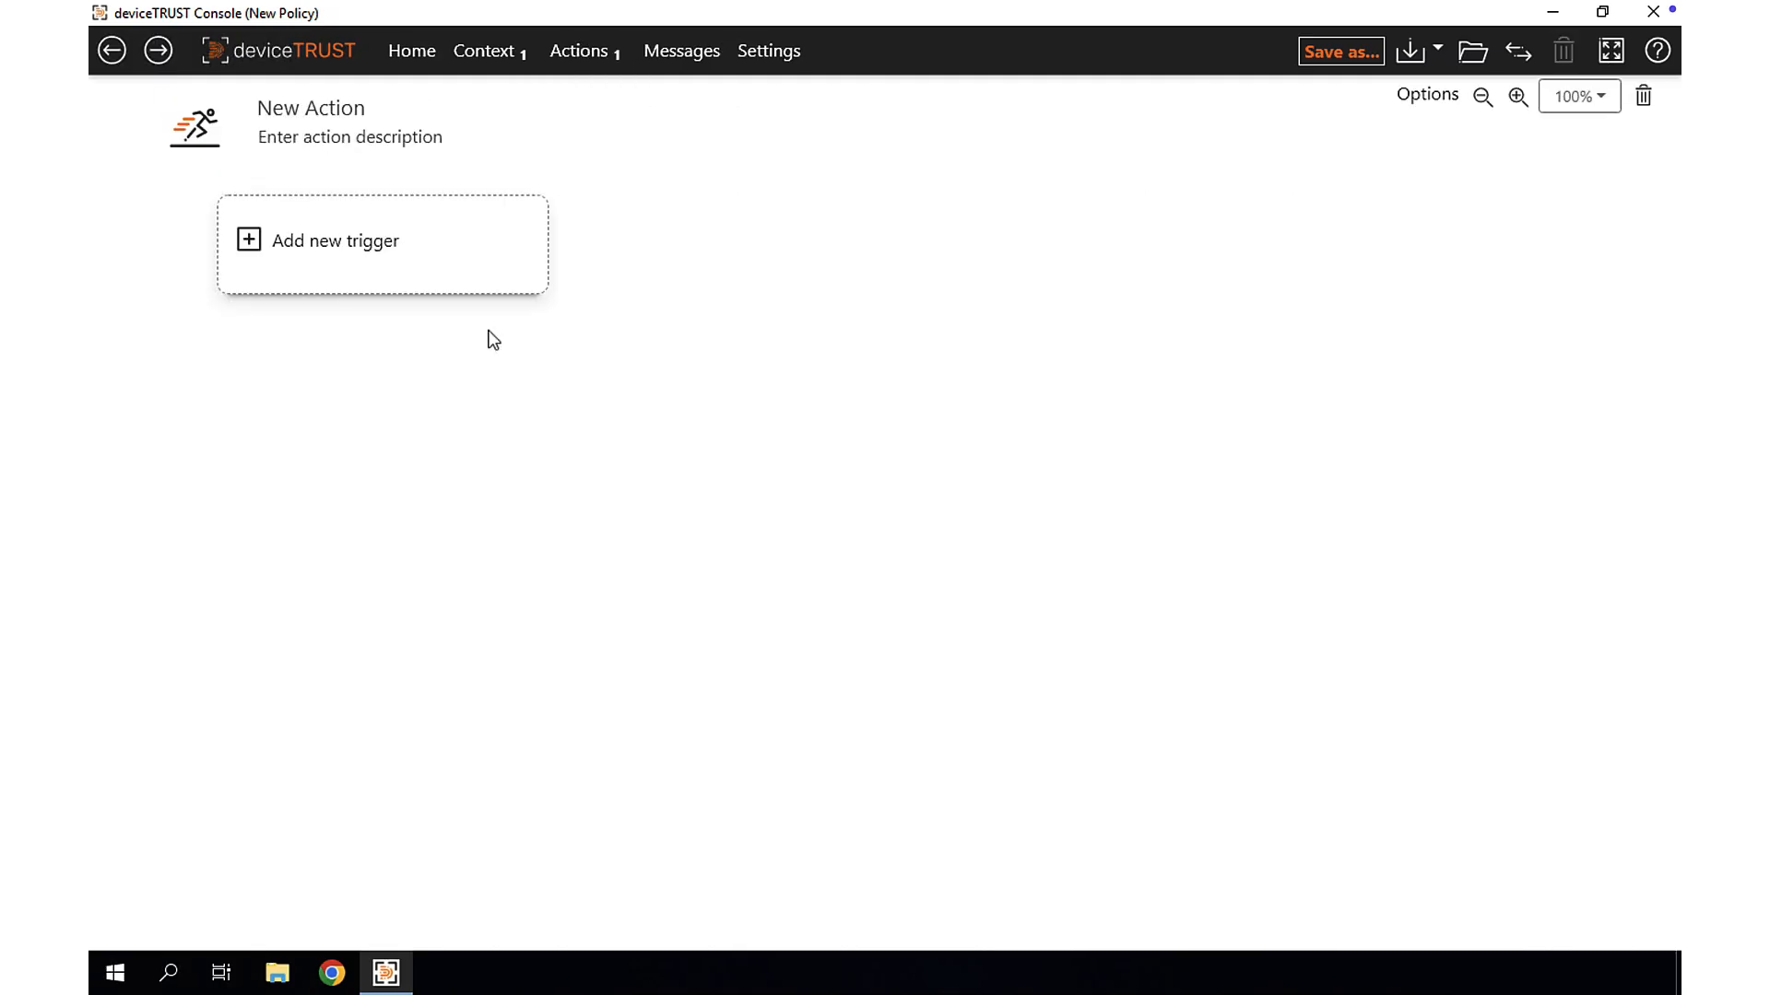
triple_click(330, 105)
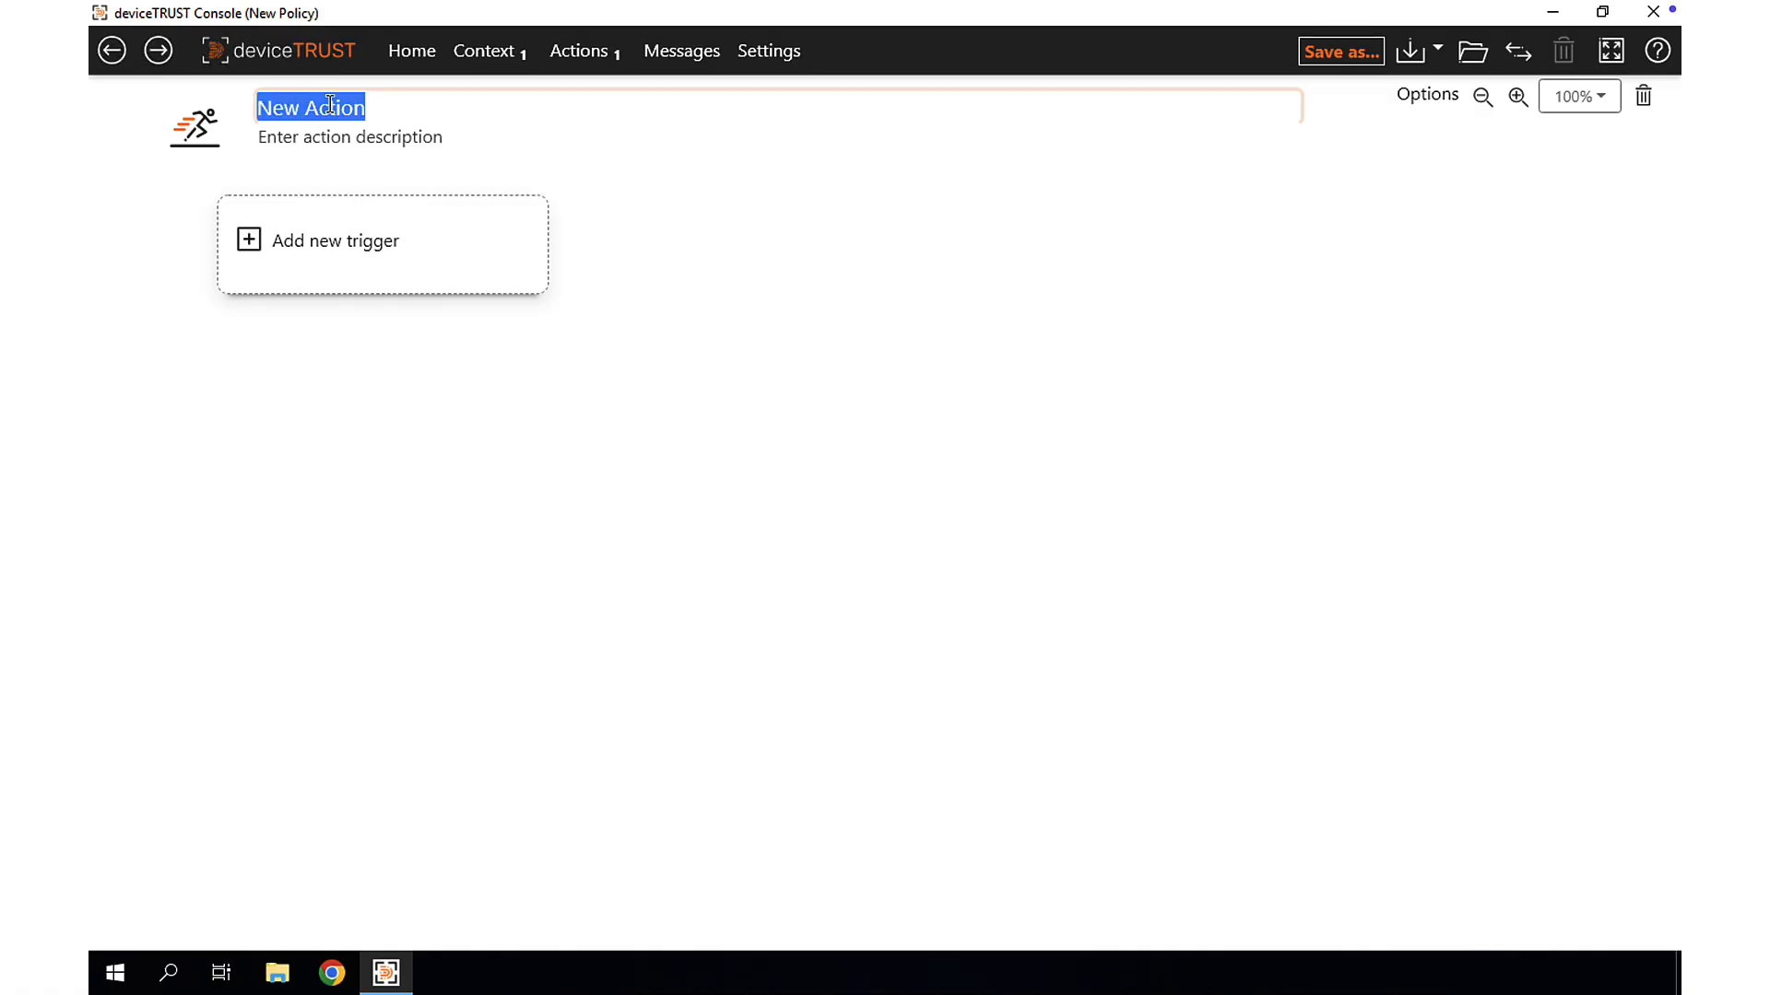
type("Citrix Workspace Ap")
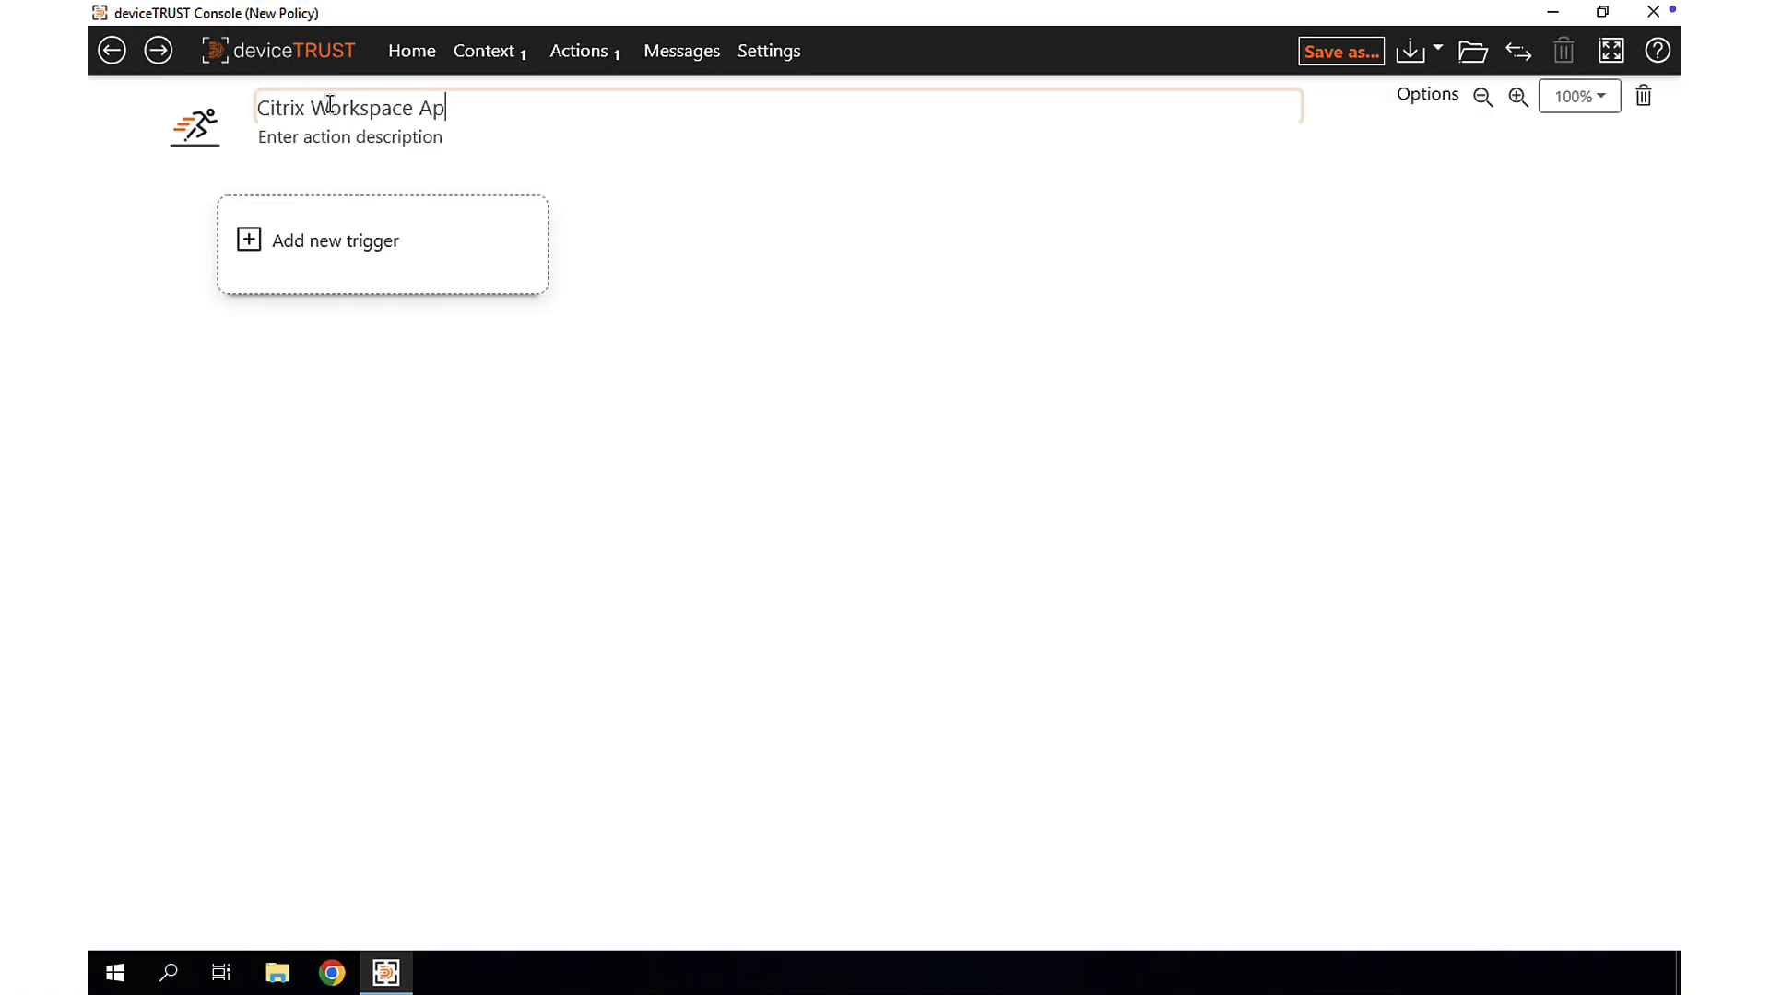
type("p outdated")
Add a context trigger to the action that executes tasks when Citrix Workspace App Version equals Outdated
left_click(276, 237)
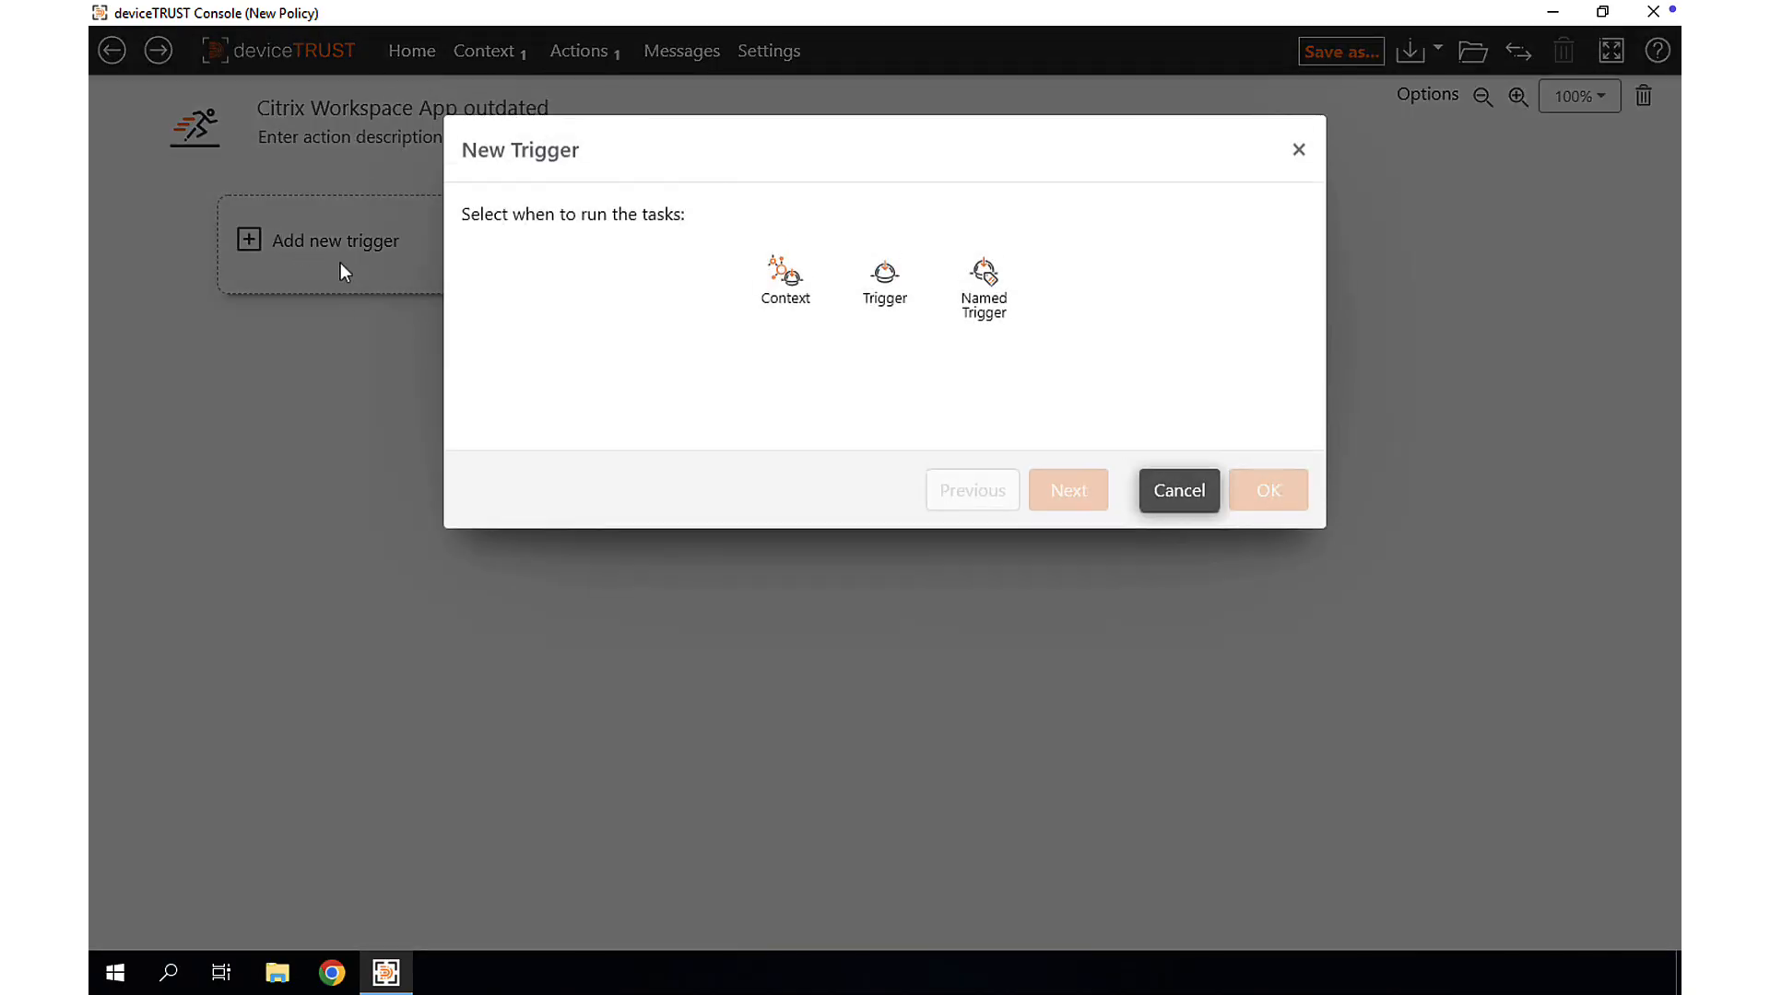
left_click(752, 296)
double_click(756, 291)
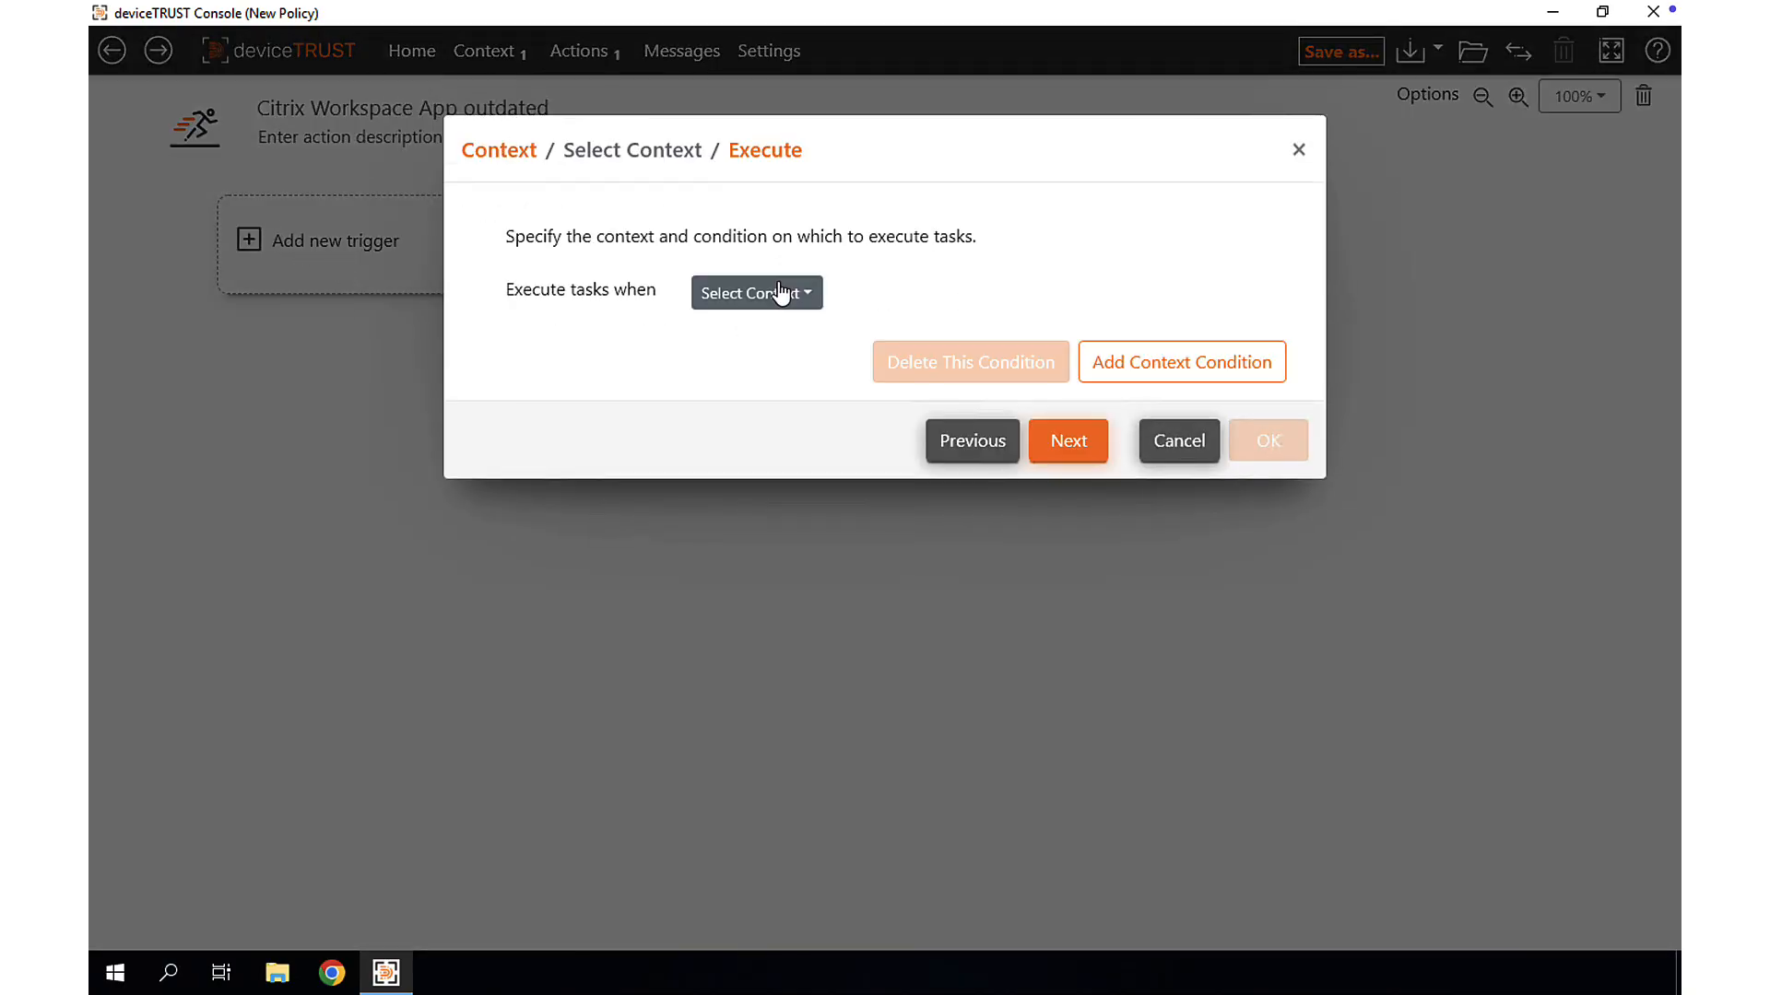
left_click(779, 293)
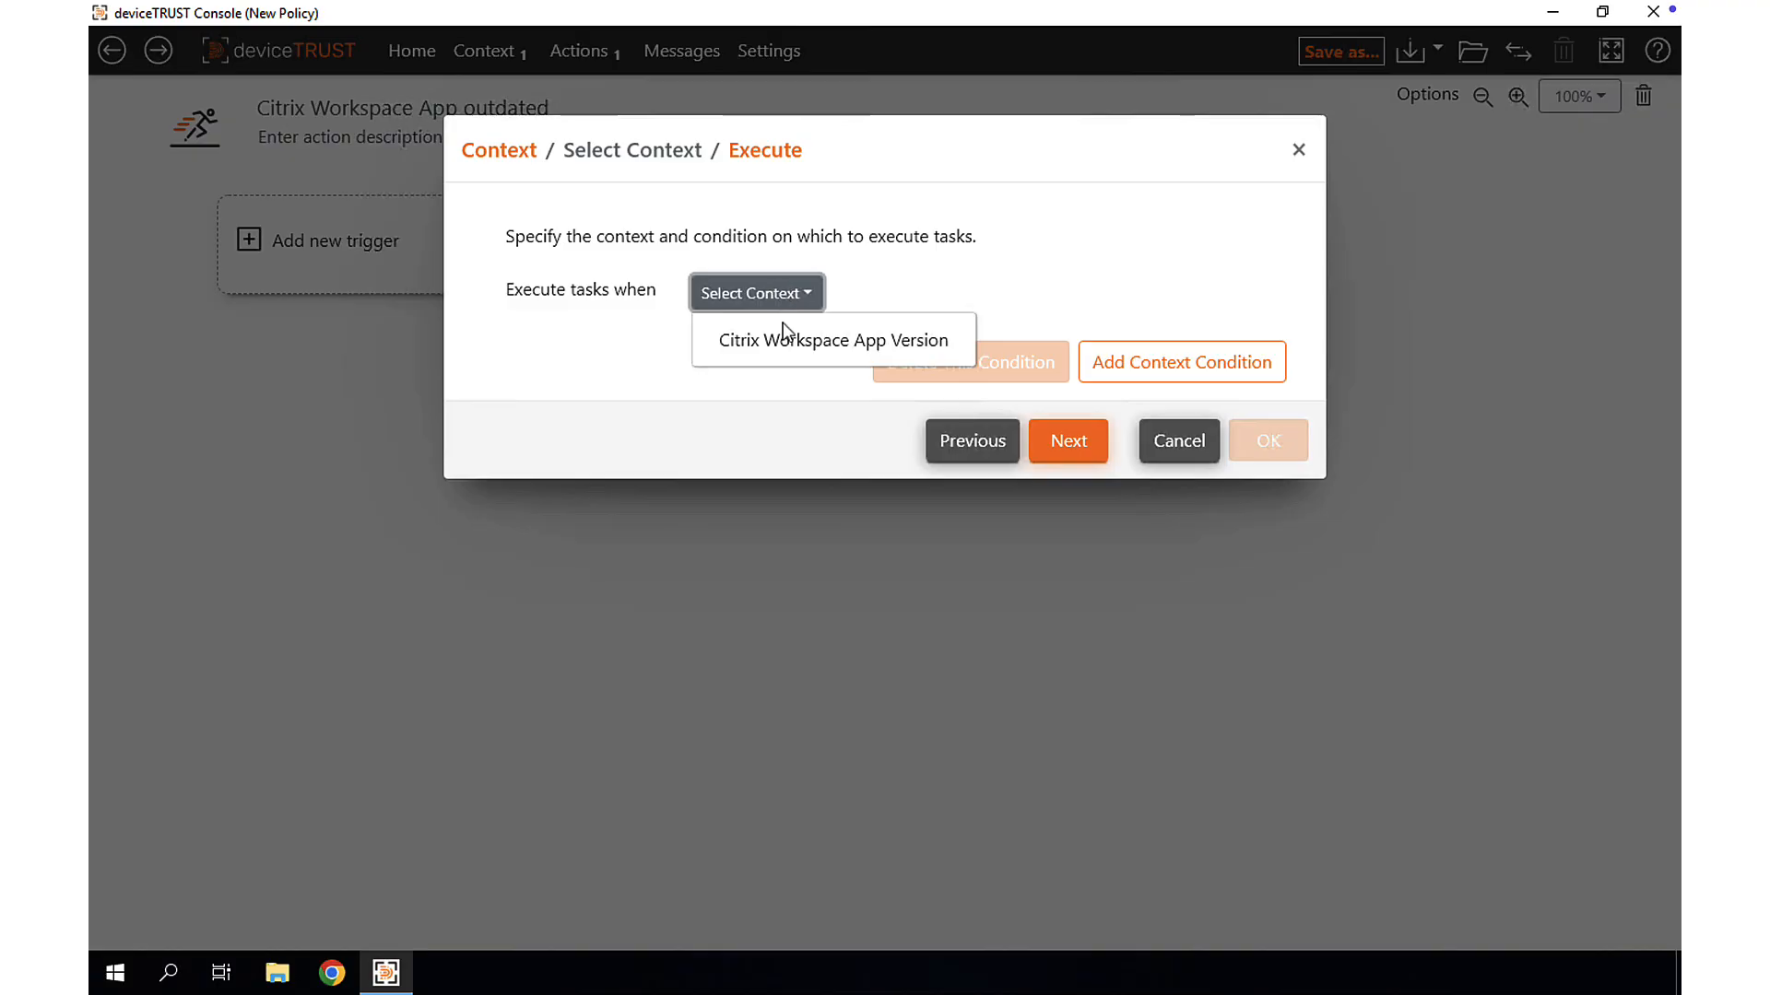
left_click(785, 339)
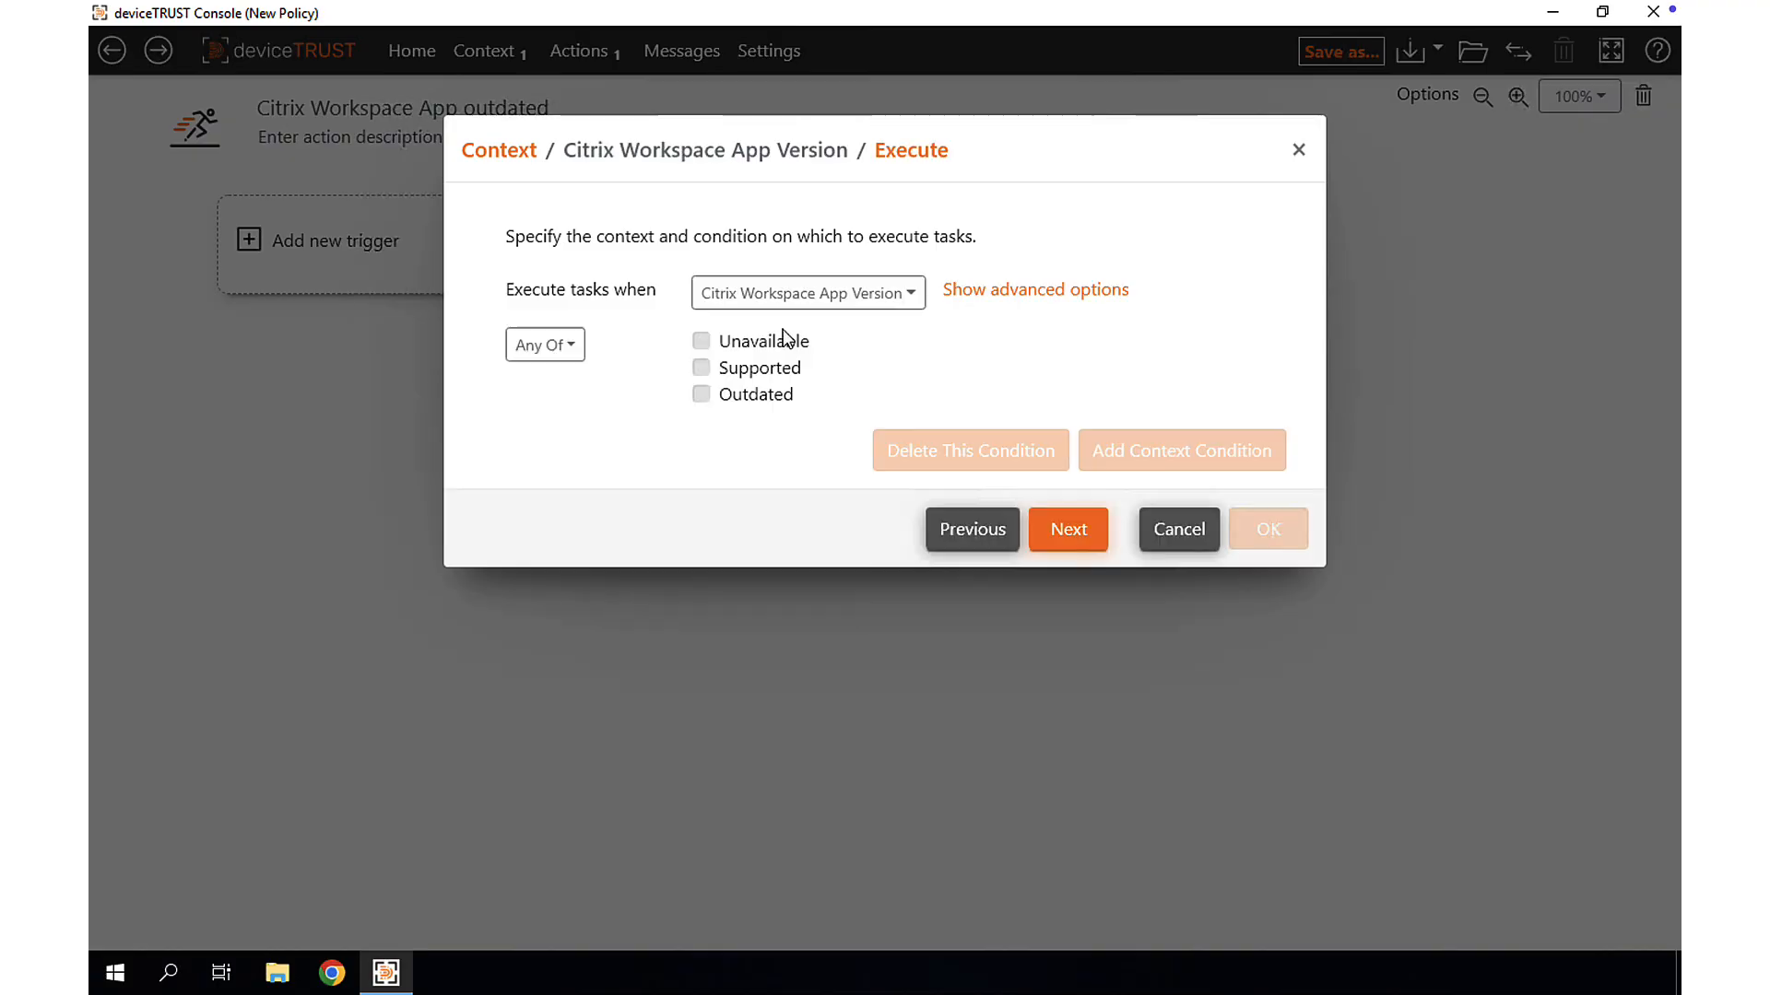
left_click(551, 347)
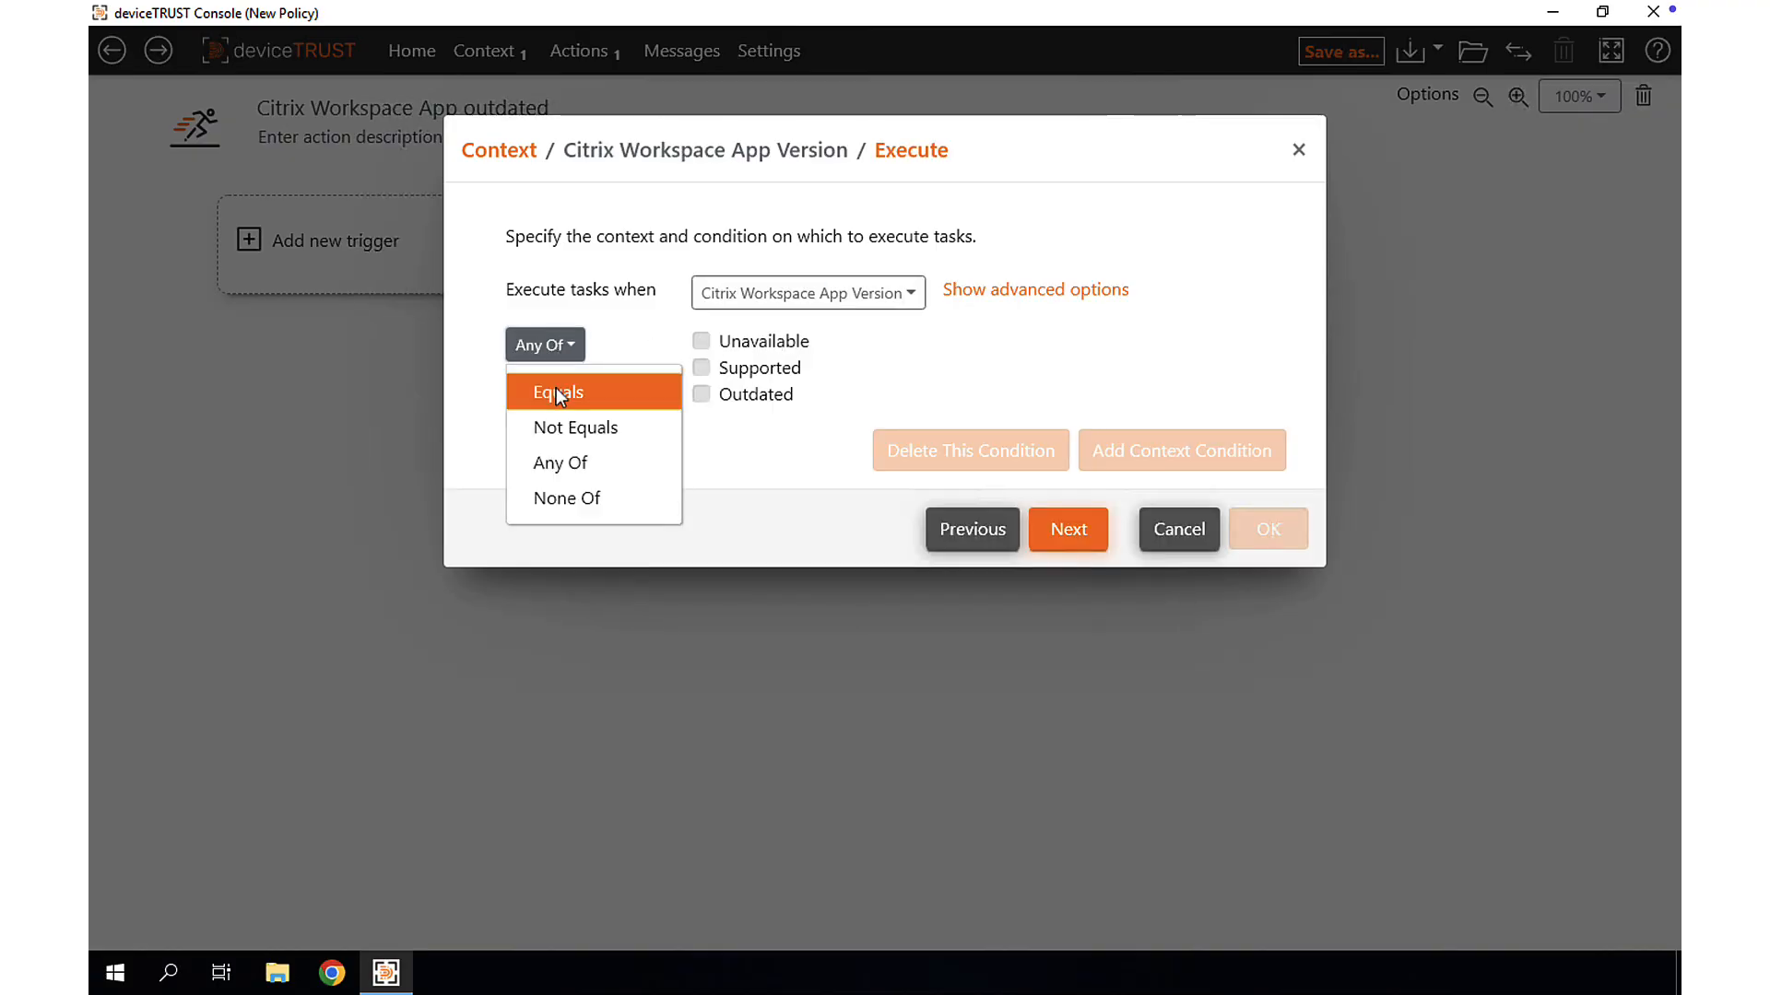
left_click(557, 390)
left_click(701, 397)
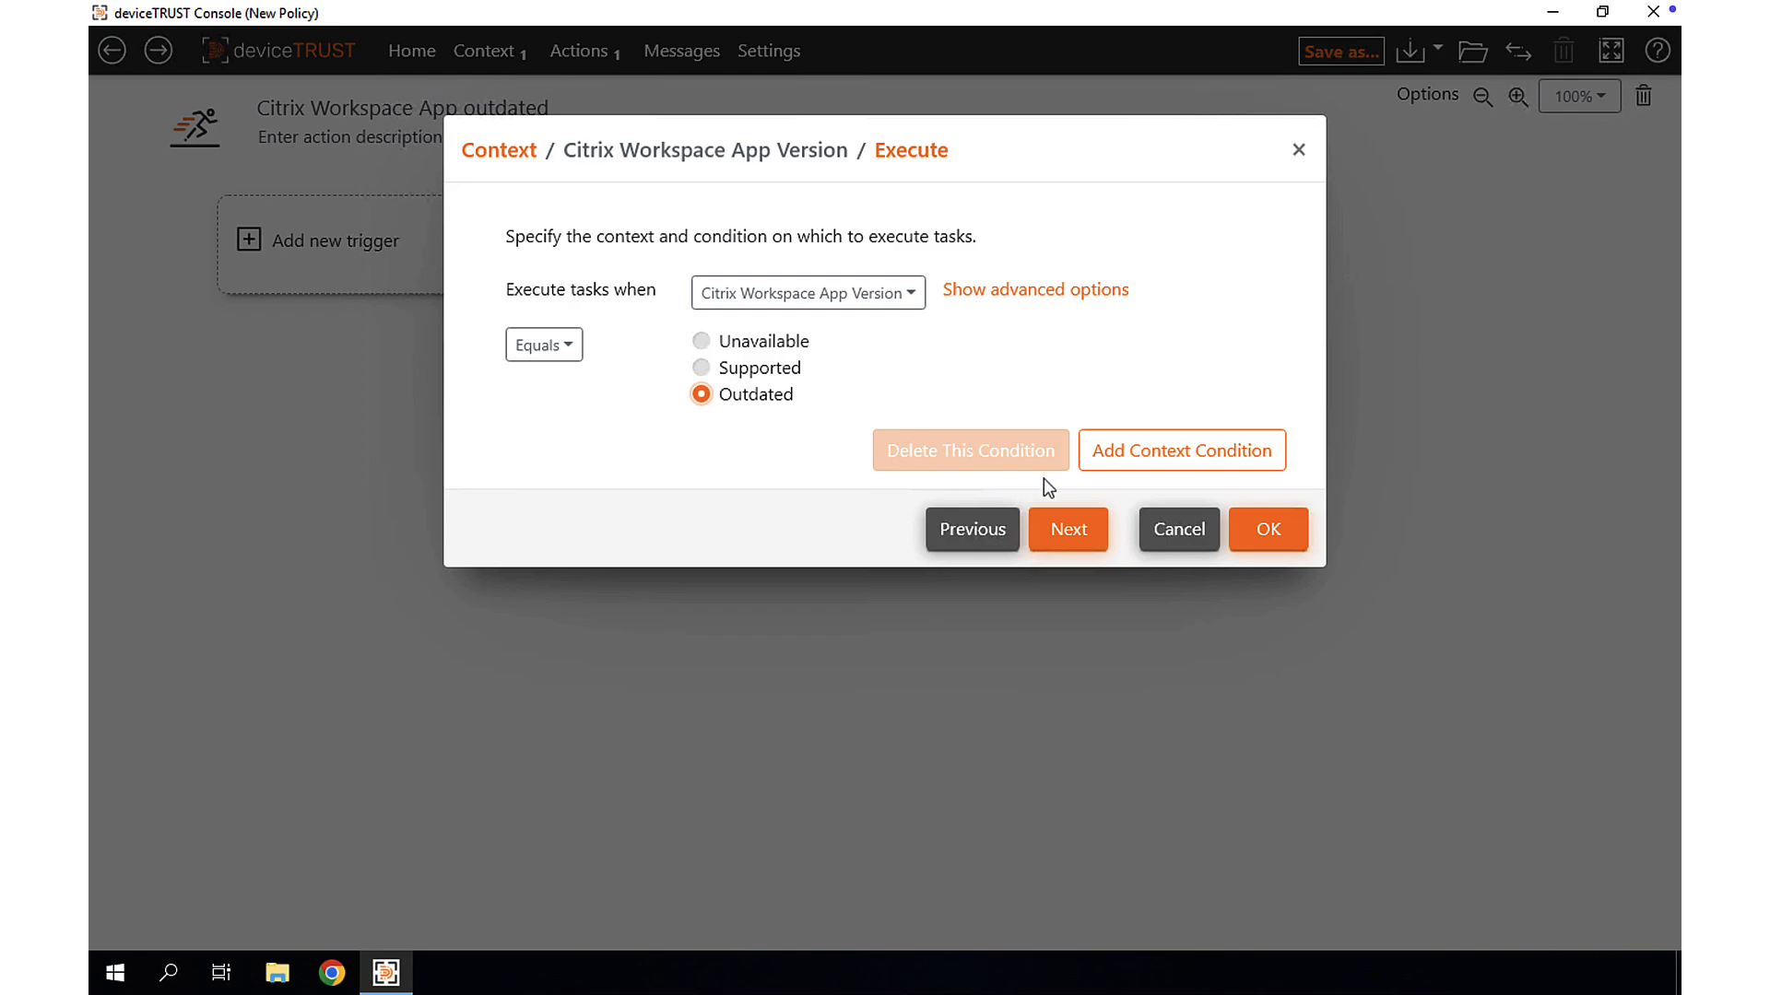
left_click(1276, 530)
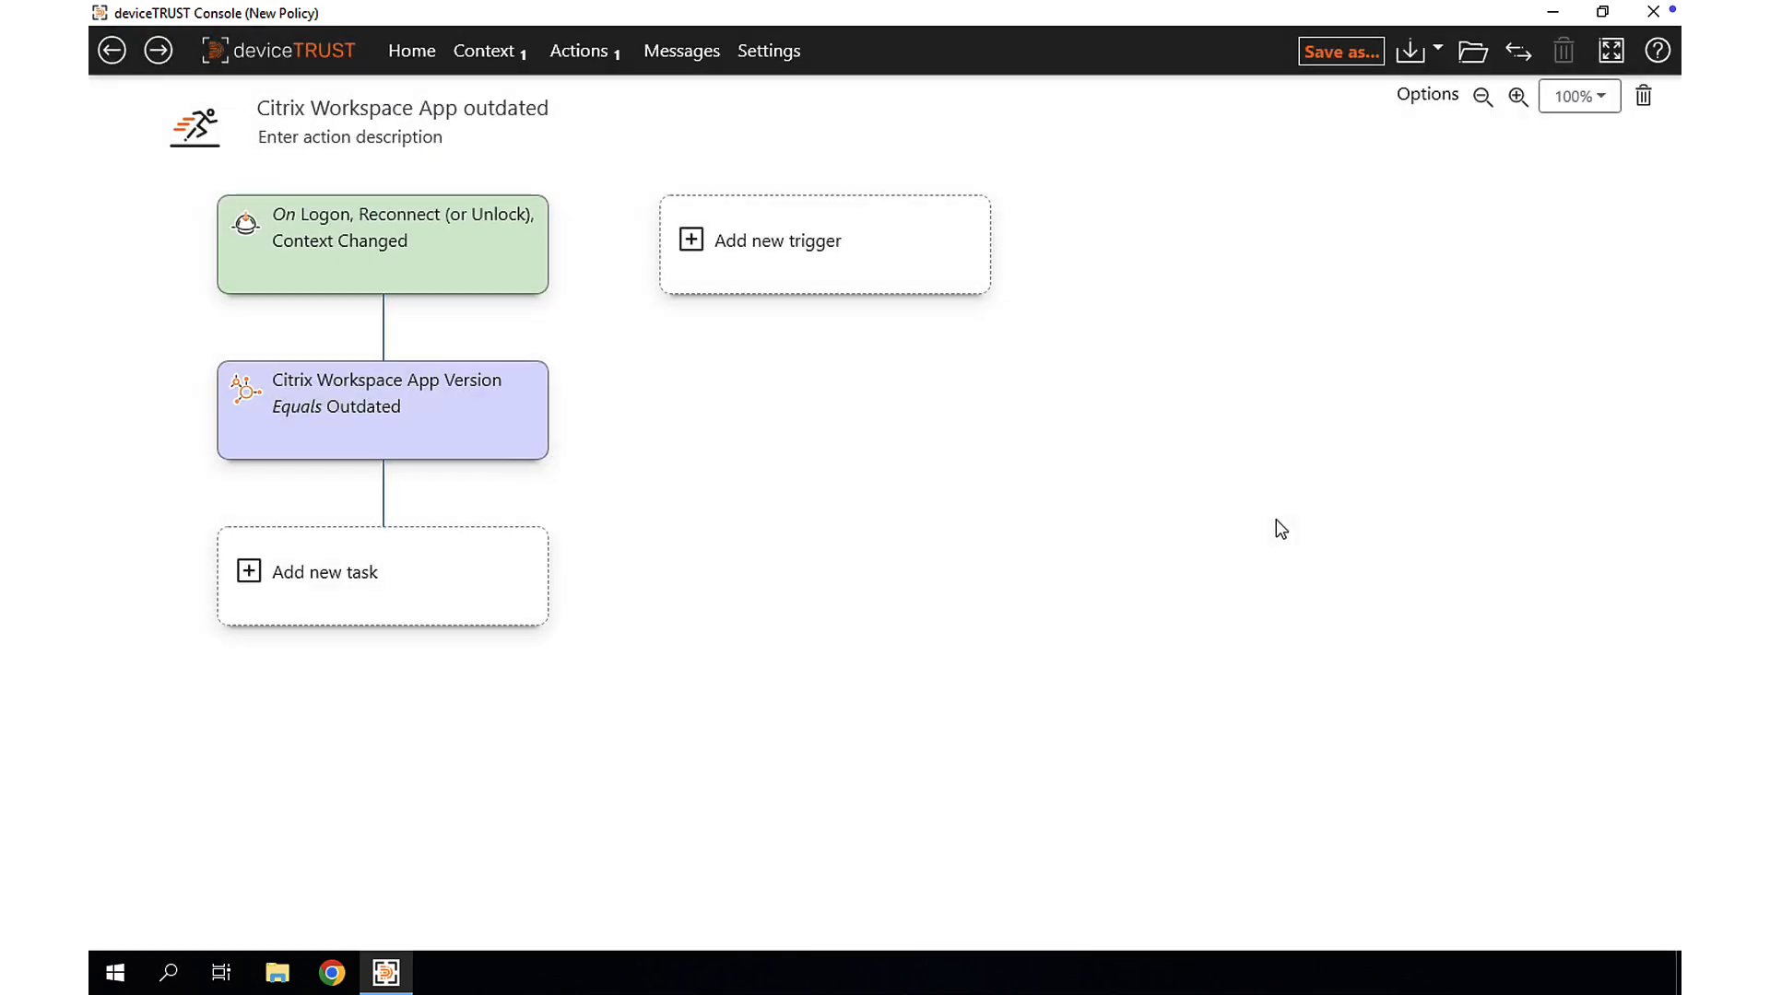
Add a Popup Message task under the Outdated condition with the title "Citrix Workspace App - Outdated Version"
left_click(387, 572)
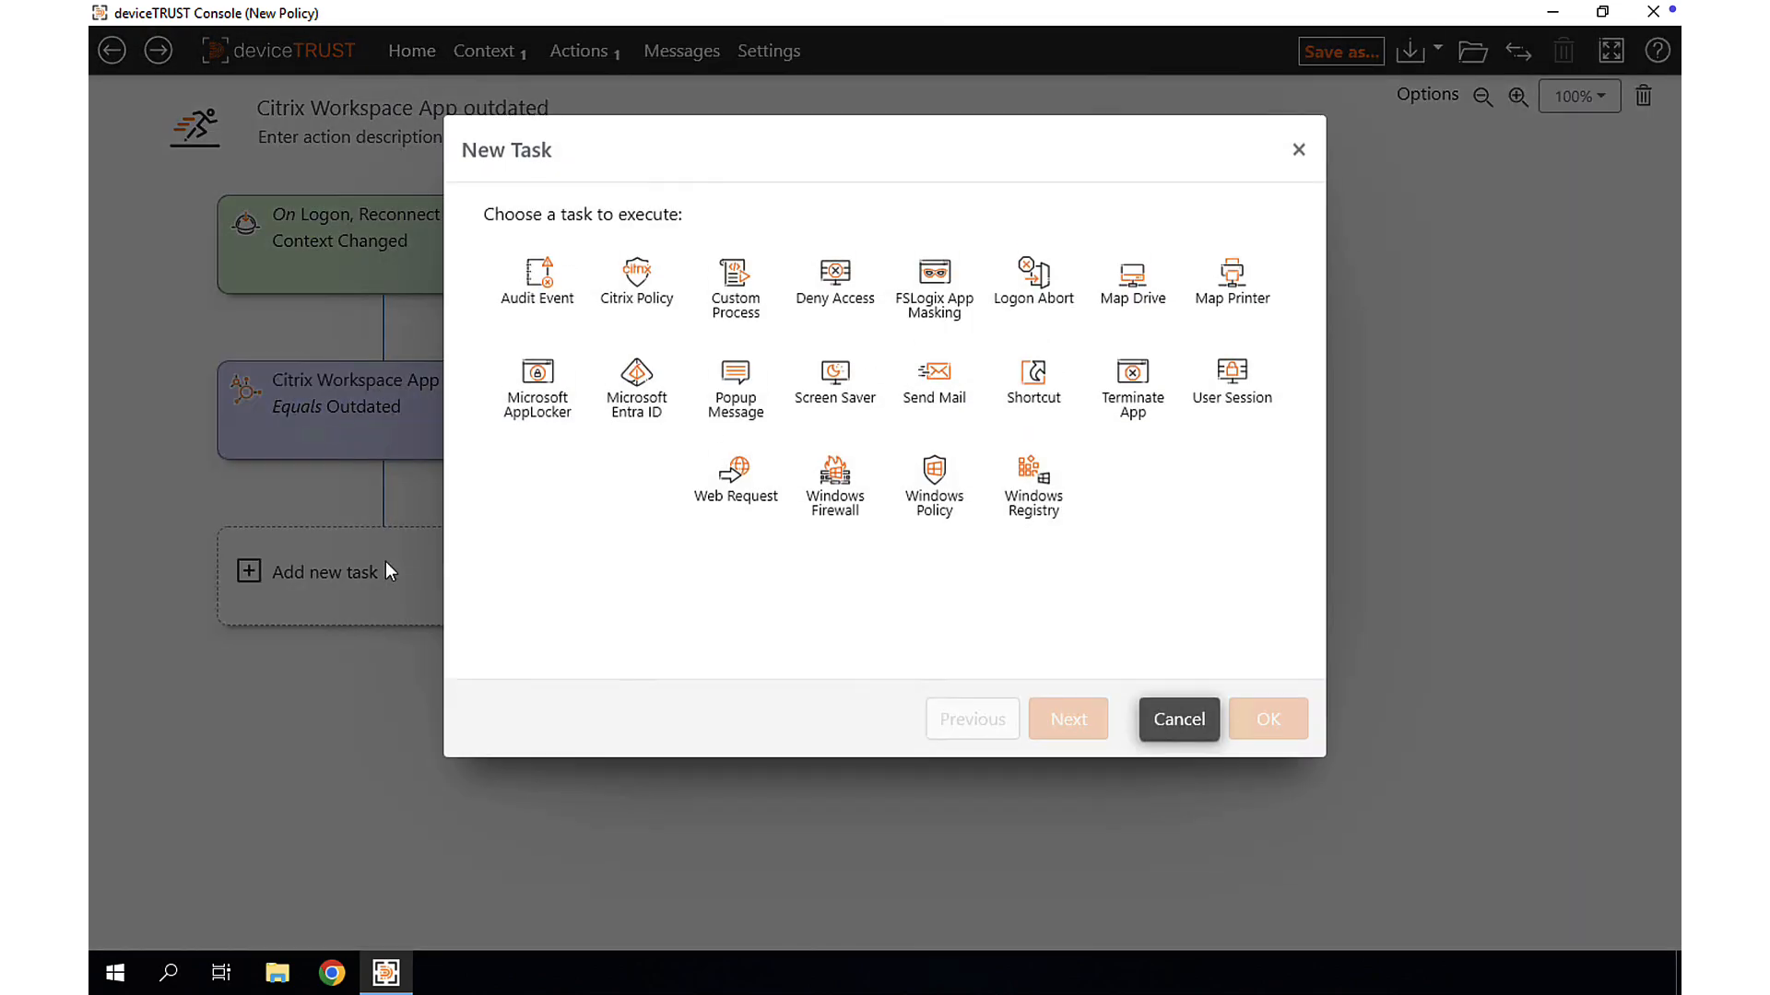
double_click(736, 379)
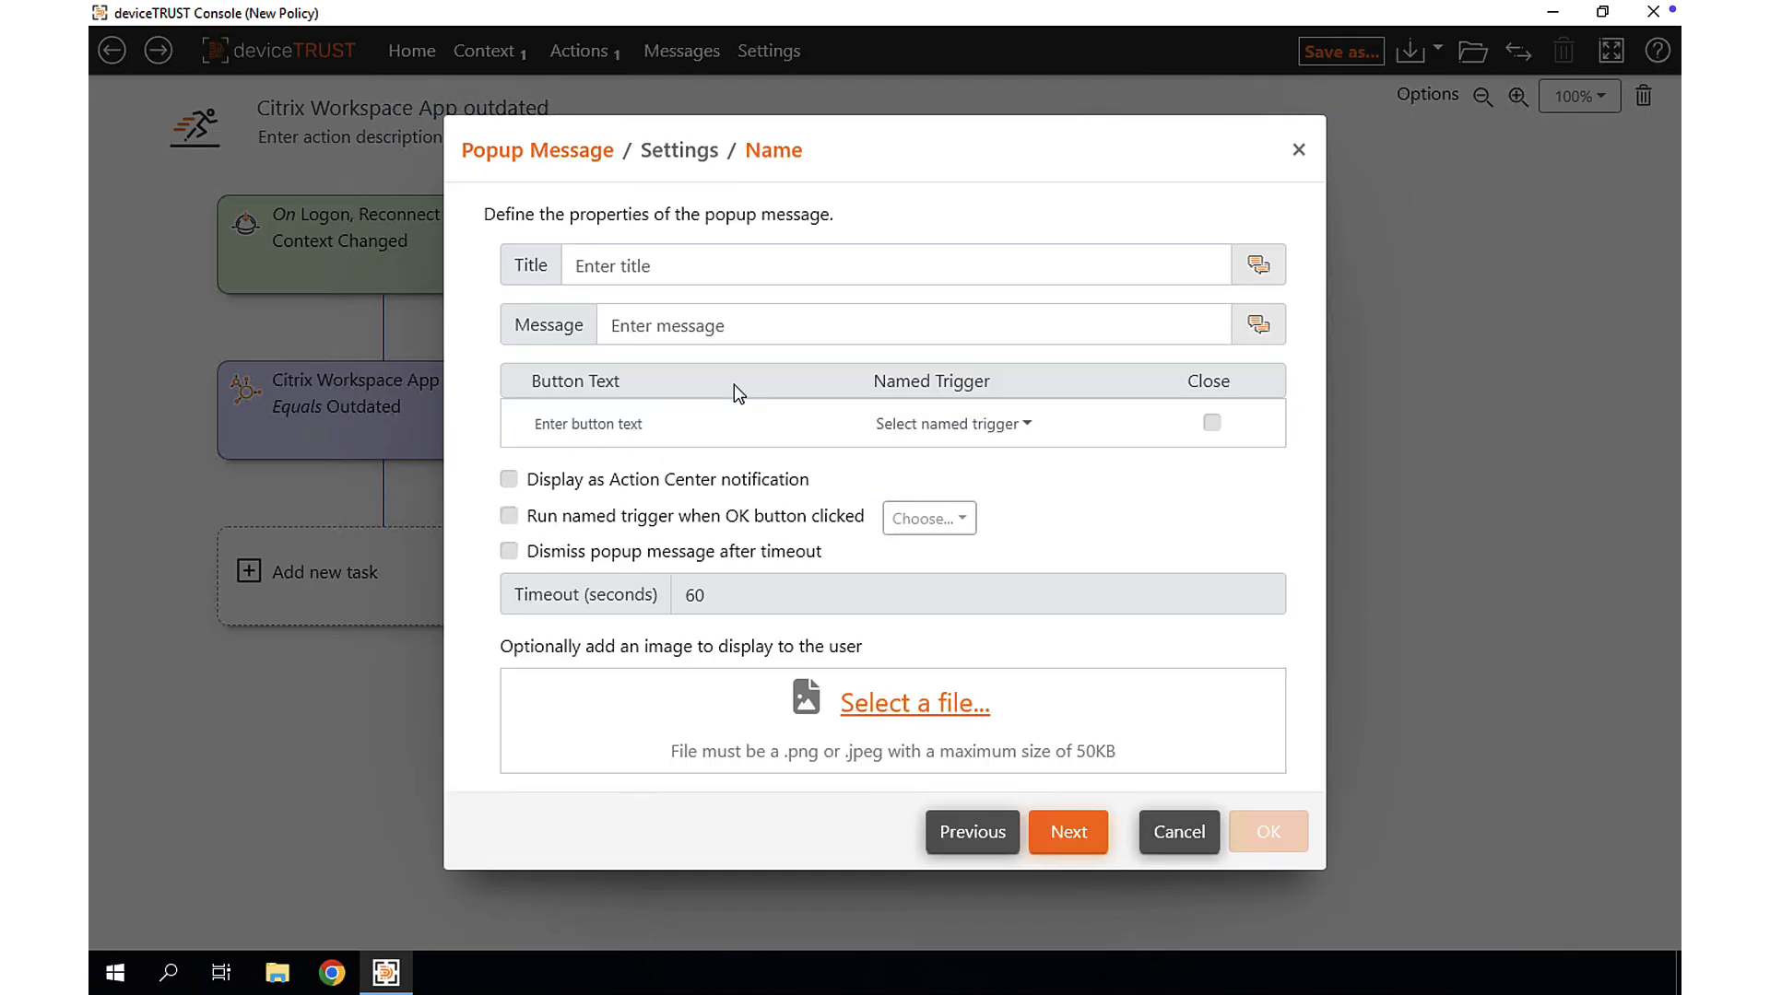
left_click(697, 274)
type("Citrix ")
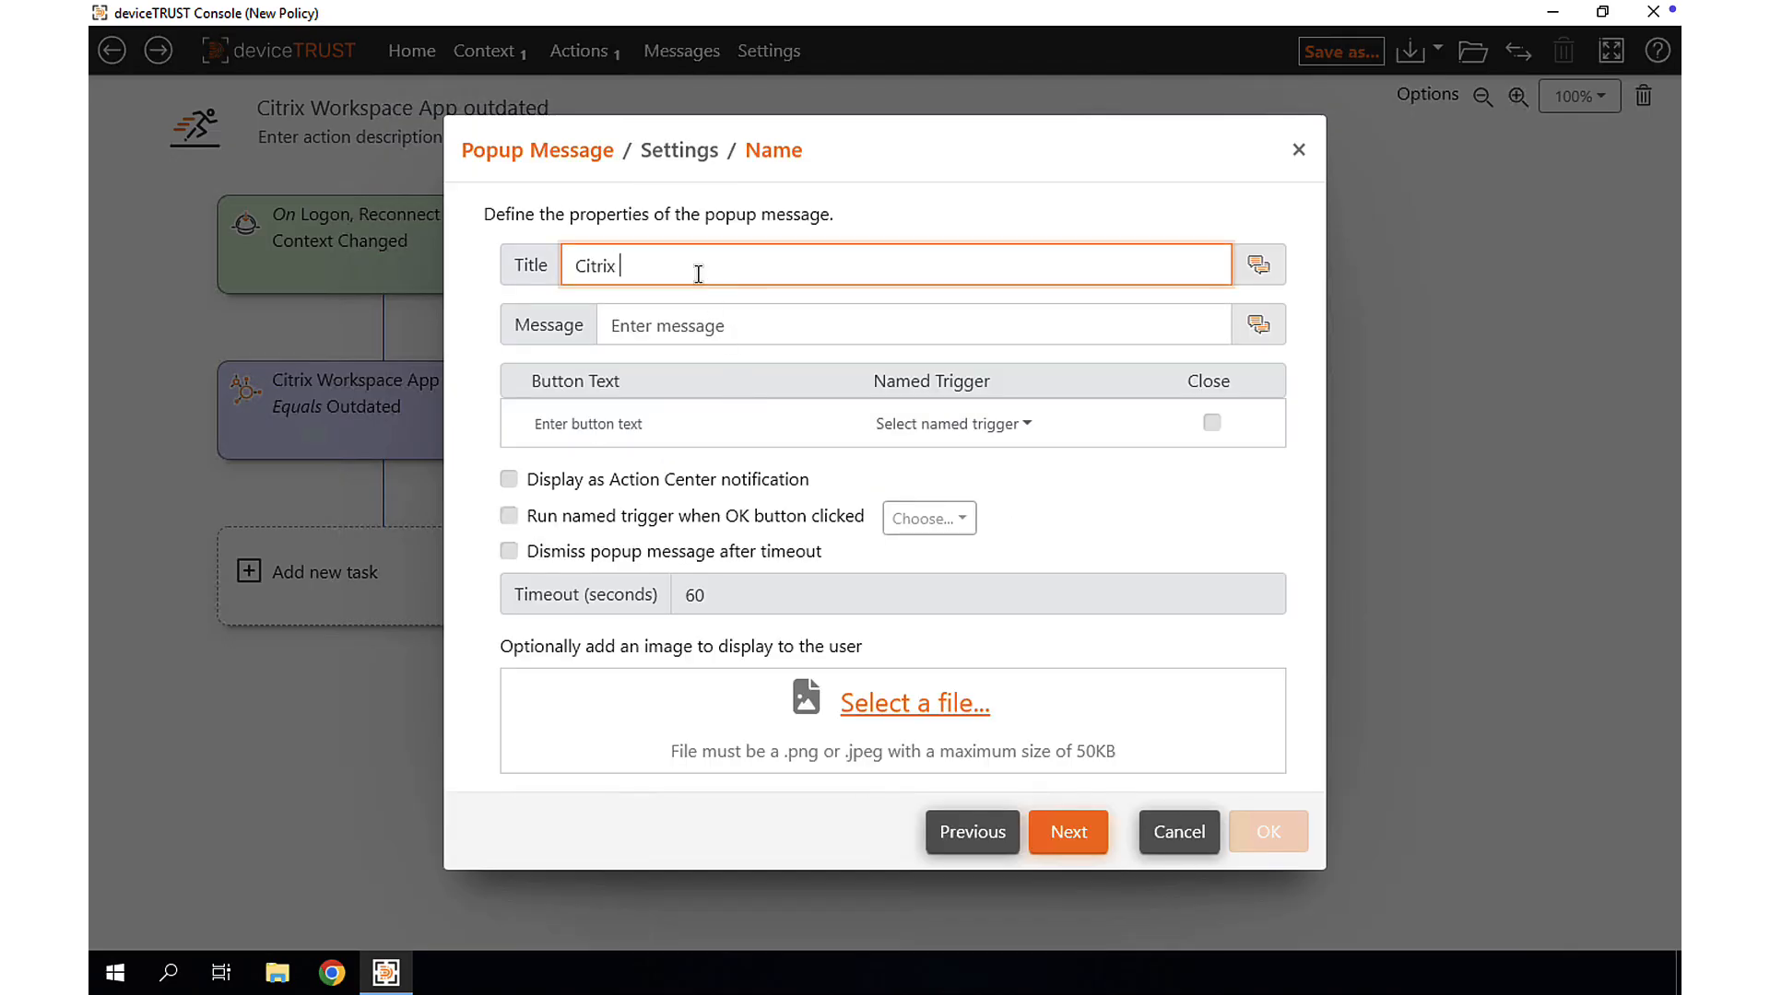
type("Workspace App - Outdated Version")
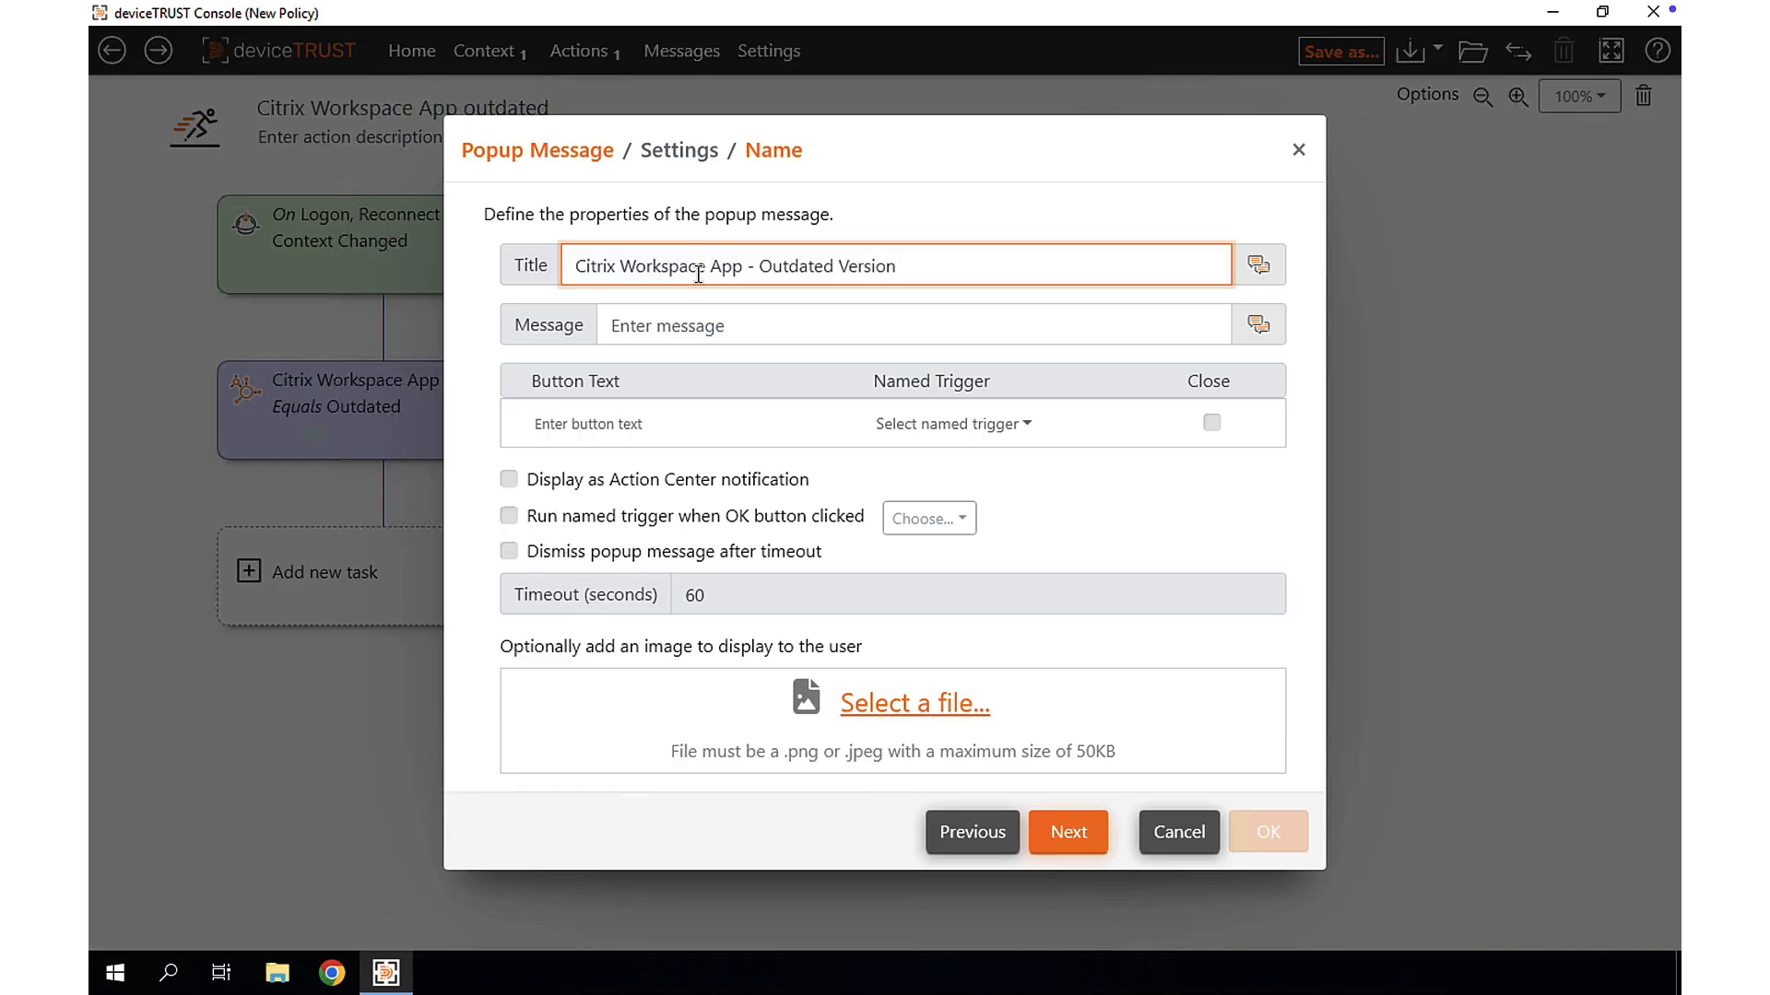
Set the popup text to "The version of Citrix Workspace App on your device is outdated. Your access will be blocked if not updated in 30 days"
left_click(673, 315)
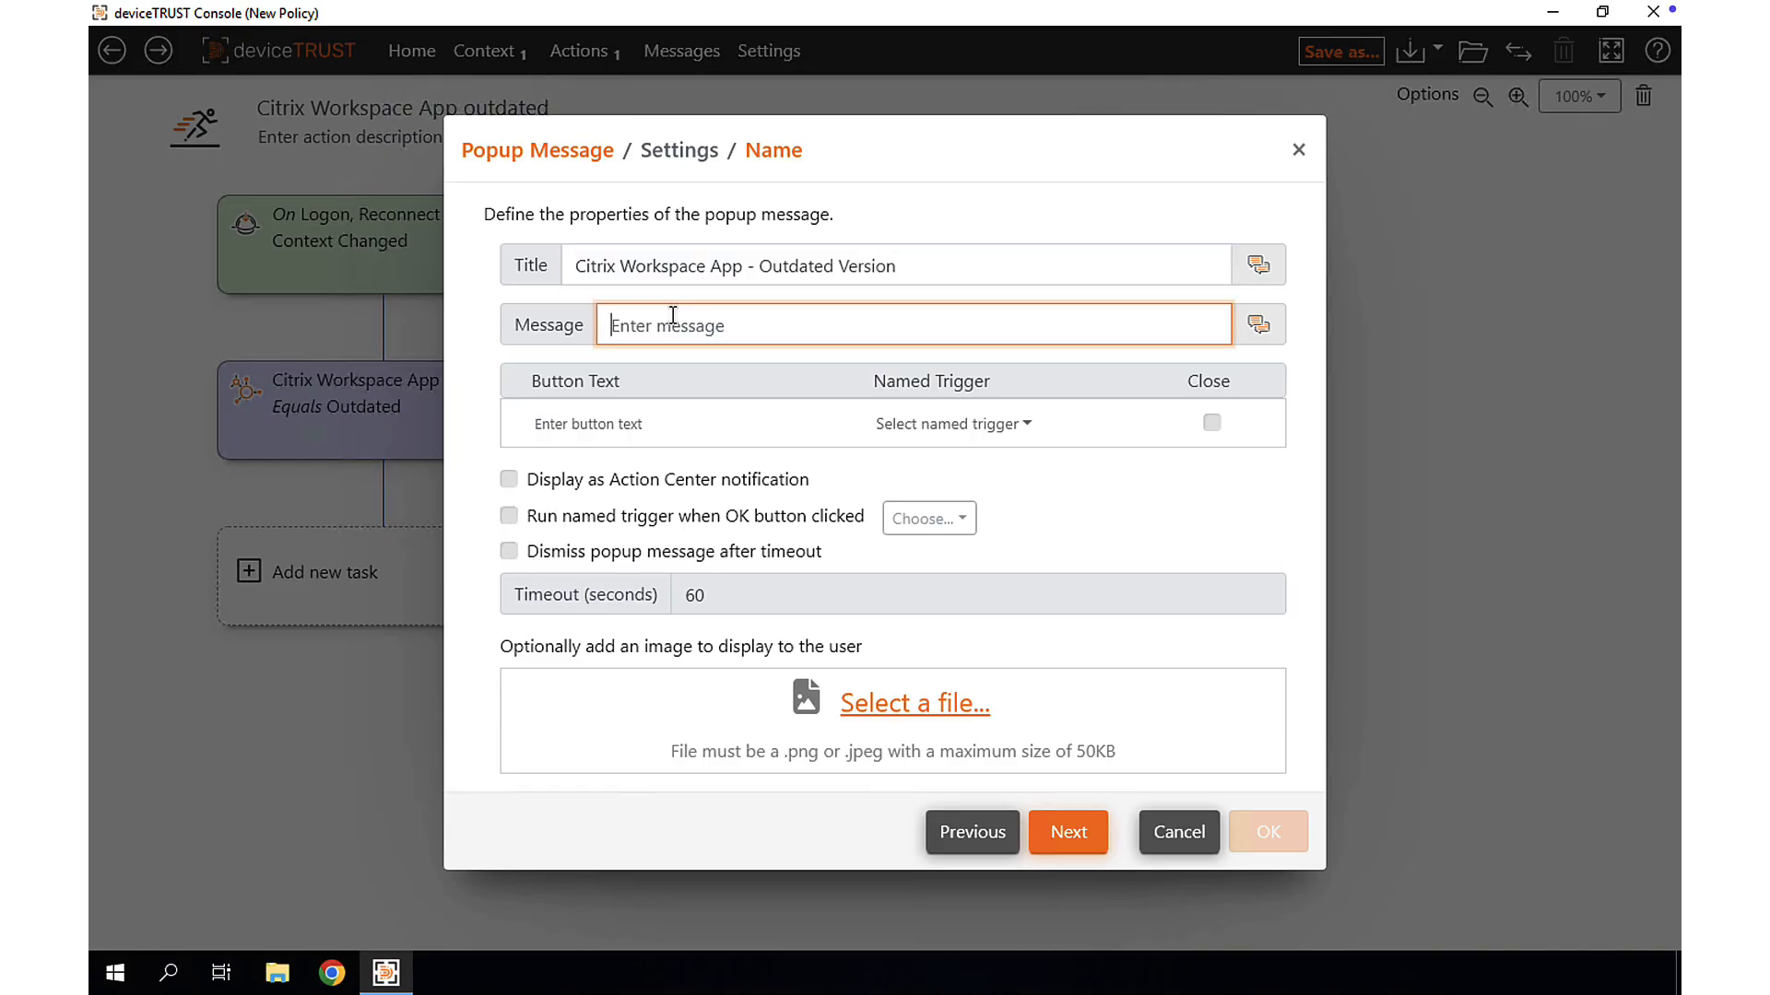
key("ctrl+v")
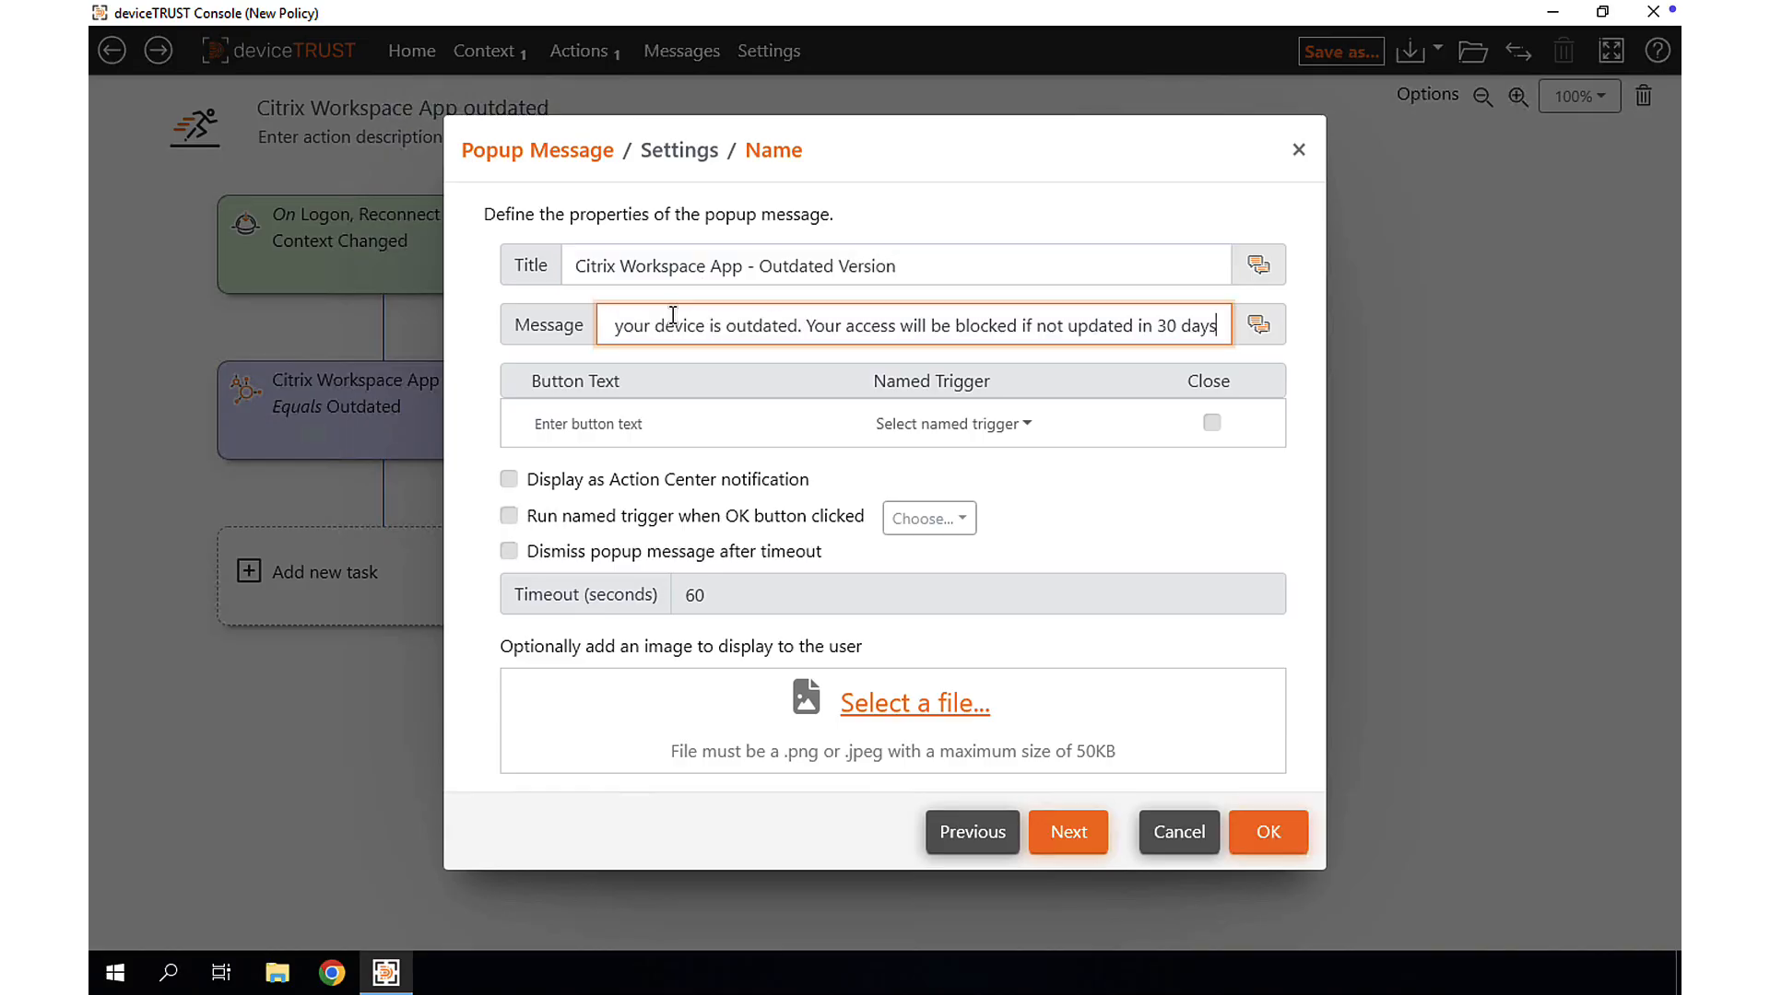
key("Home")
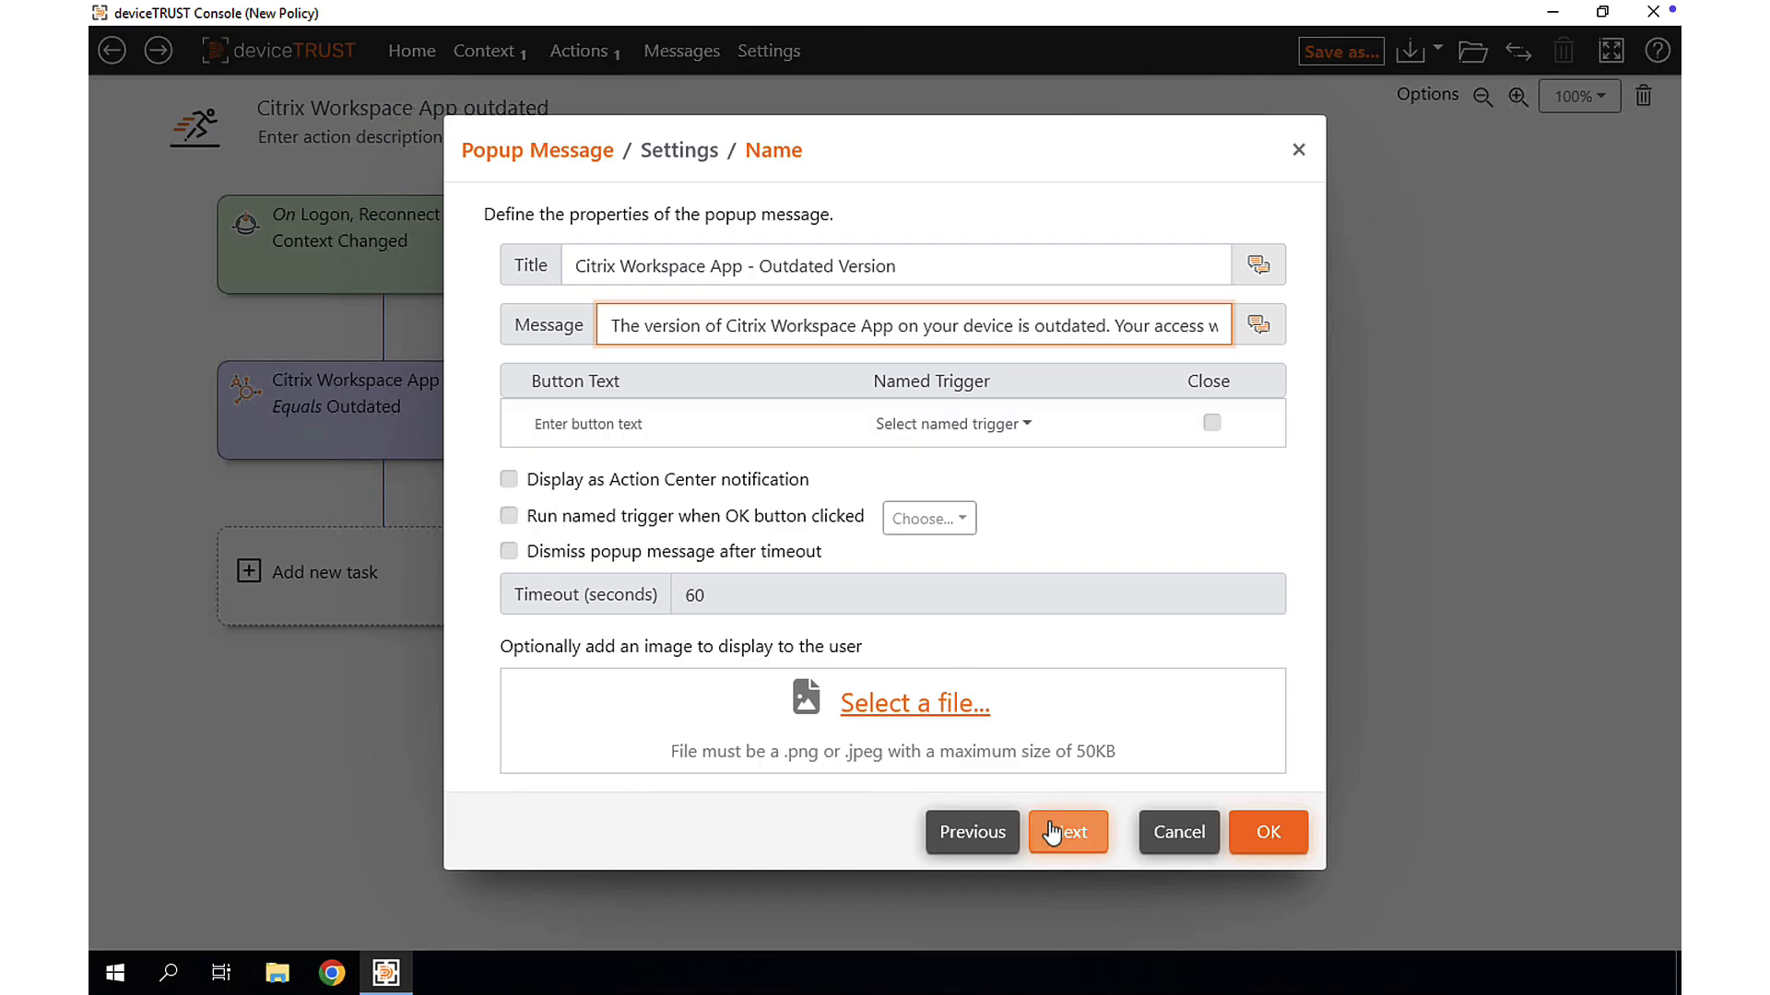
left_click(1263, 836)
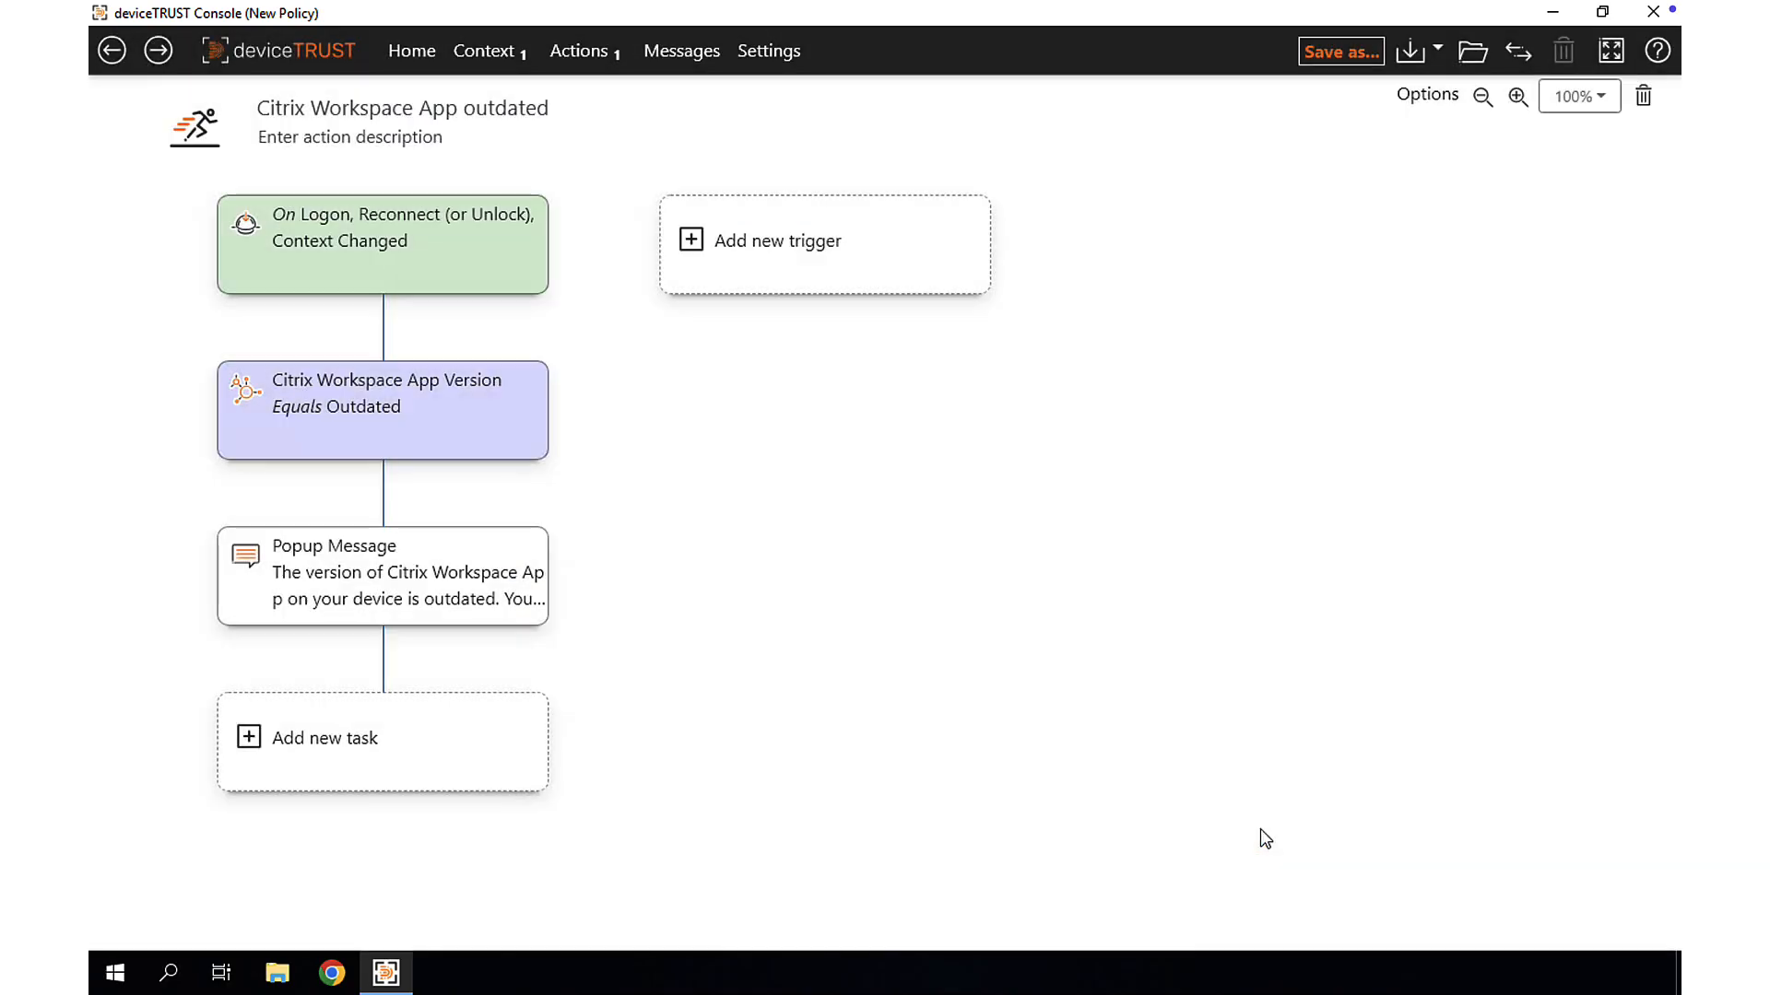
Save the policy as an encrypted file-based policy in C:\ProgramData\deviceTRUST\Policy, keeping the suggested file name
left_click(1365, 58)
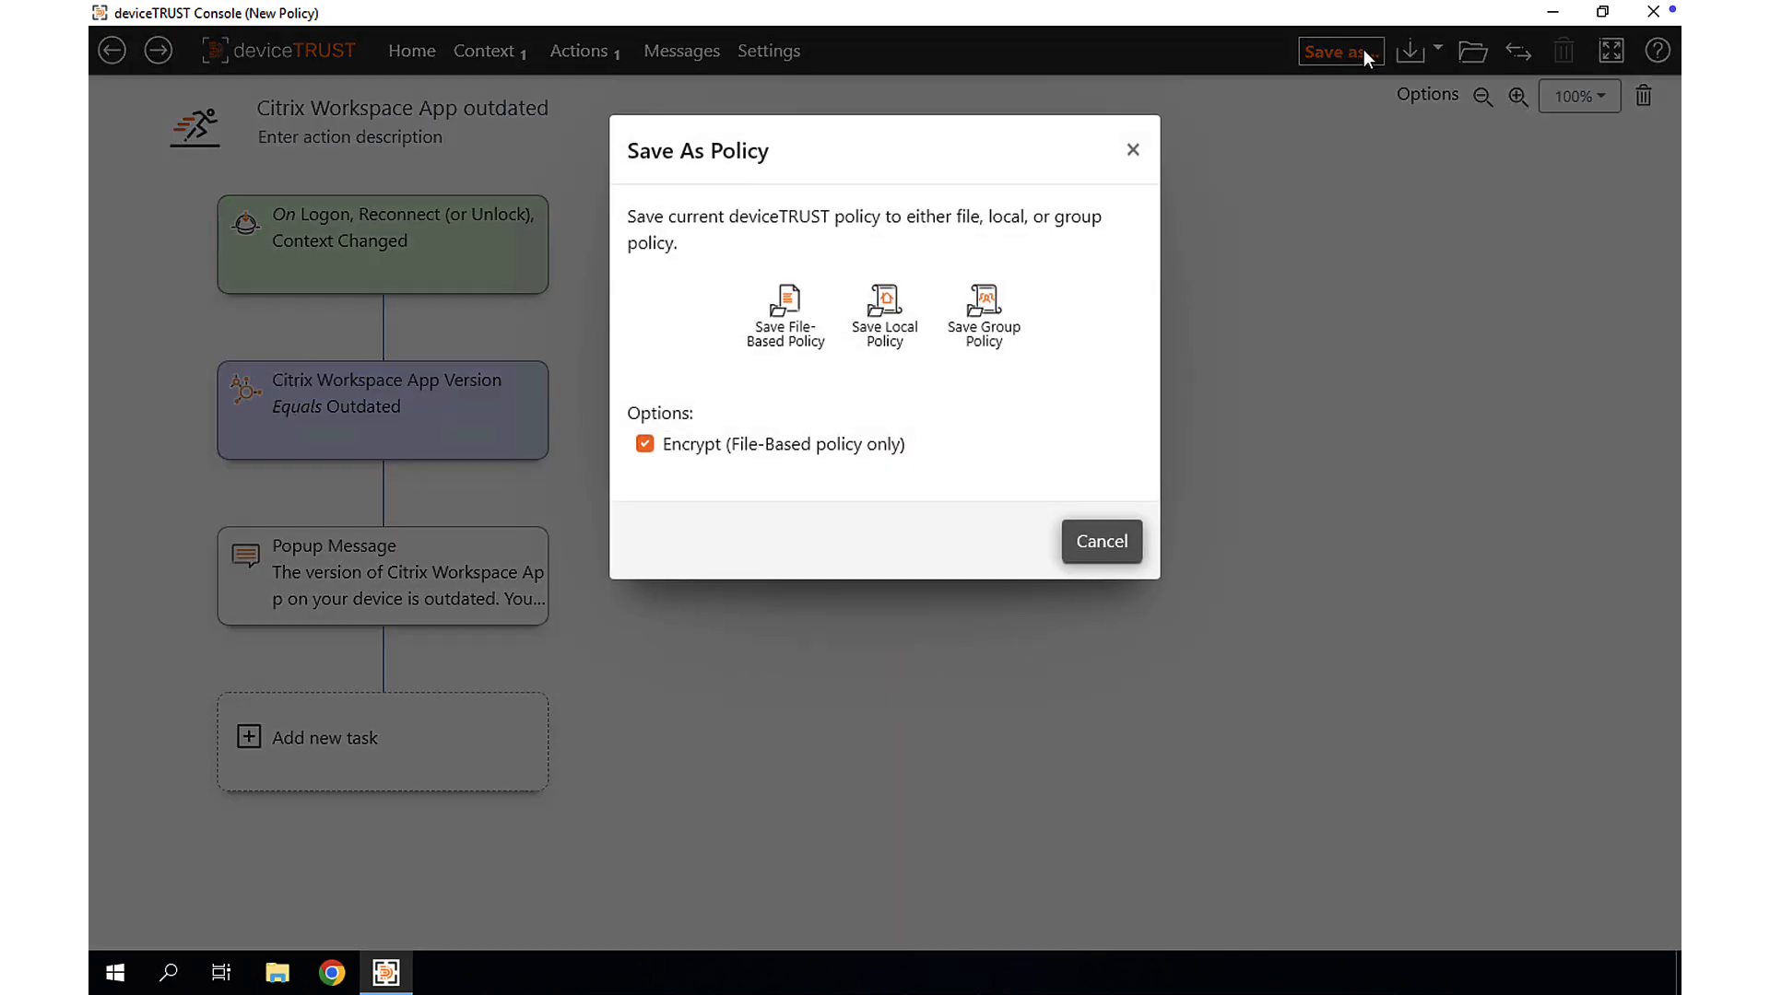
left_click(781, 312)
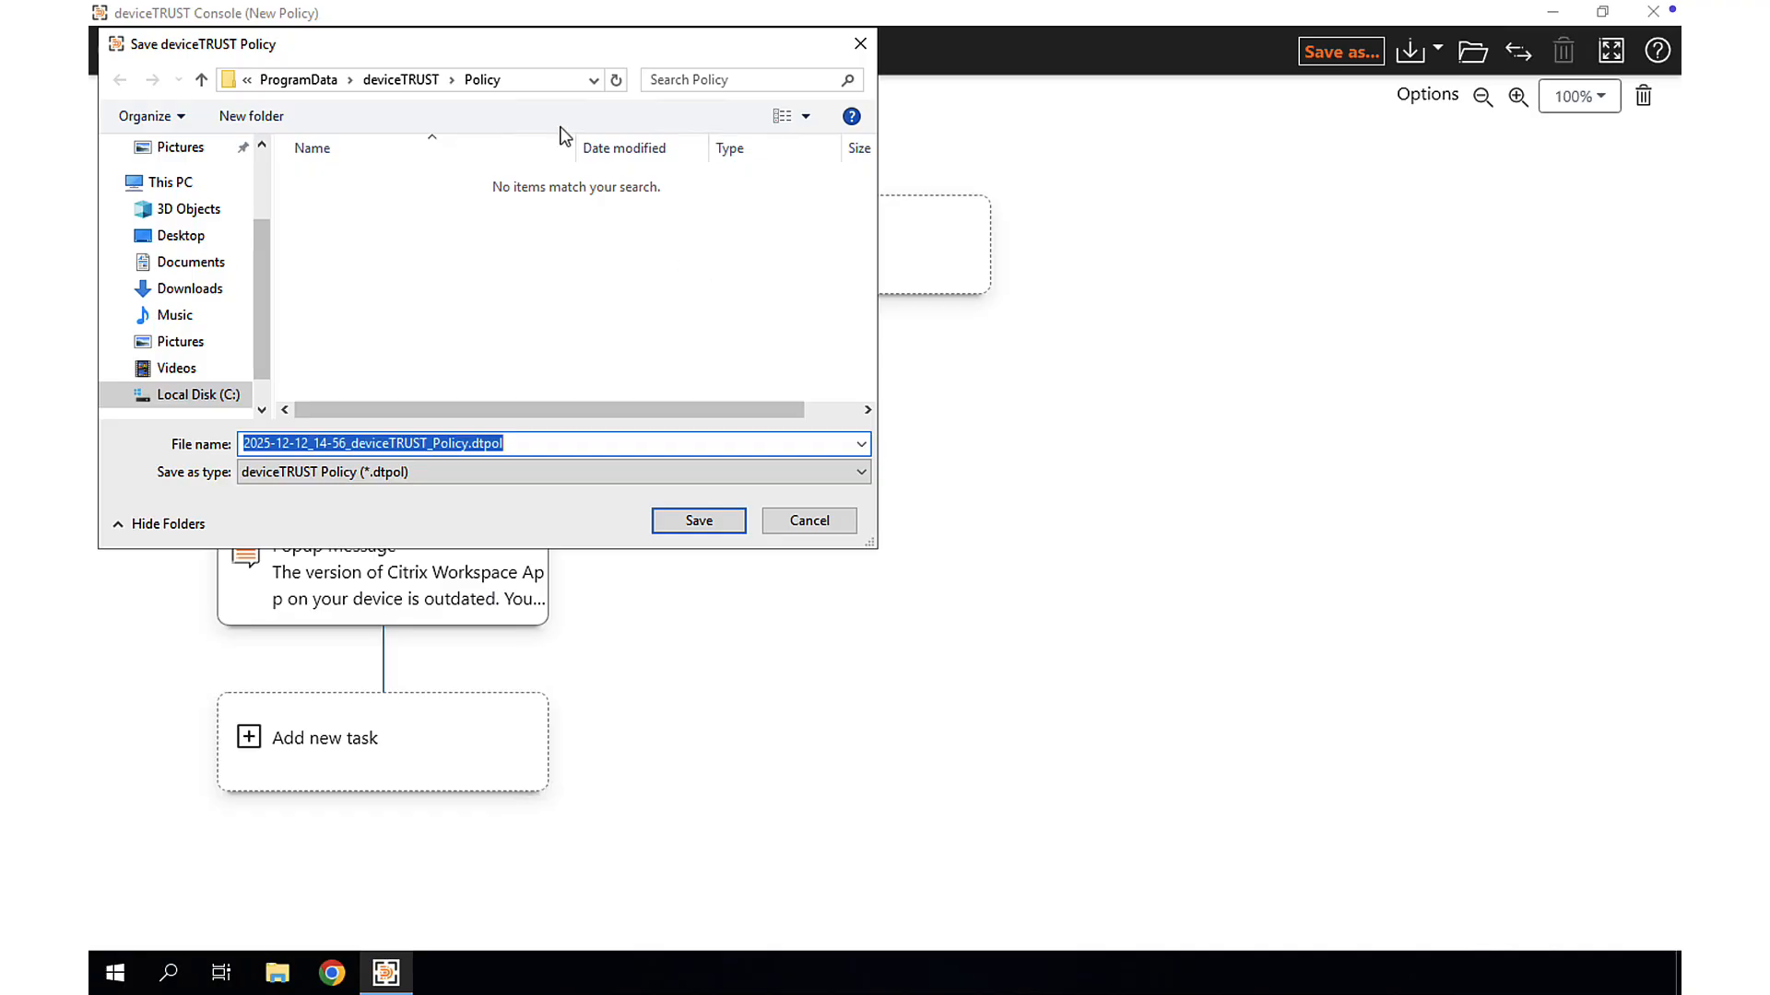
left_click(533, 82)
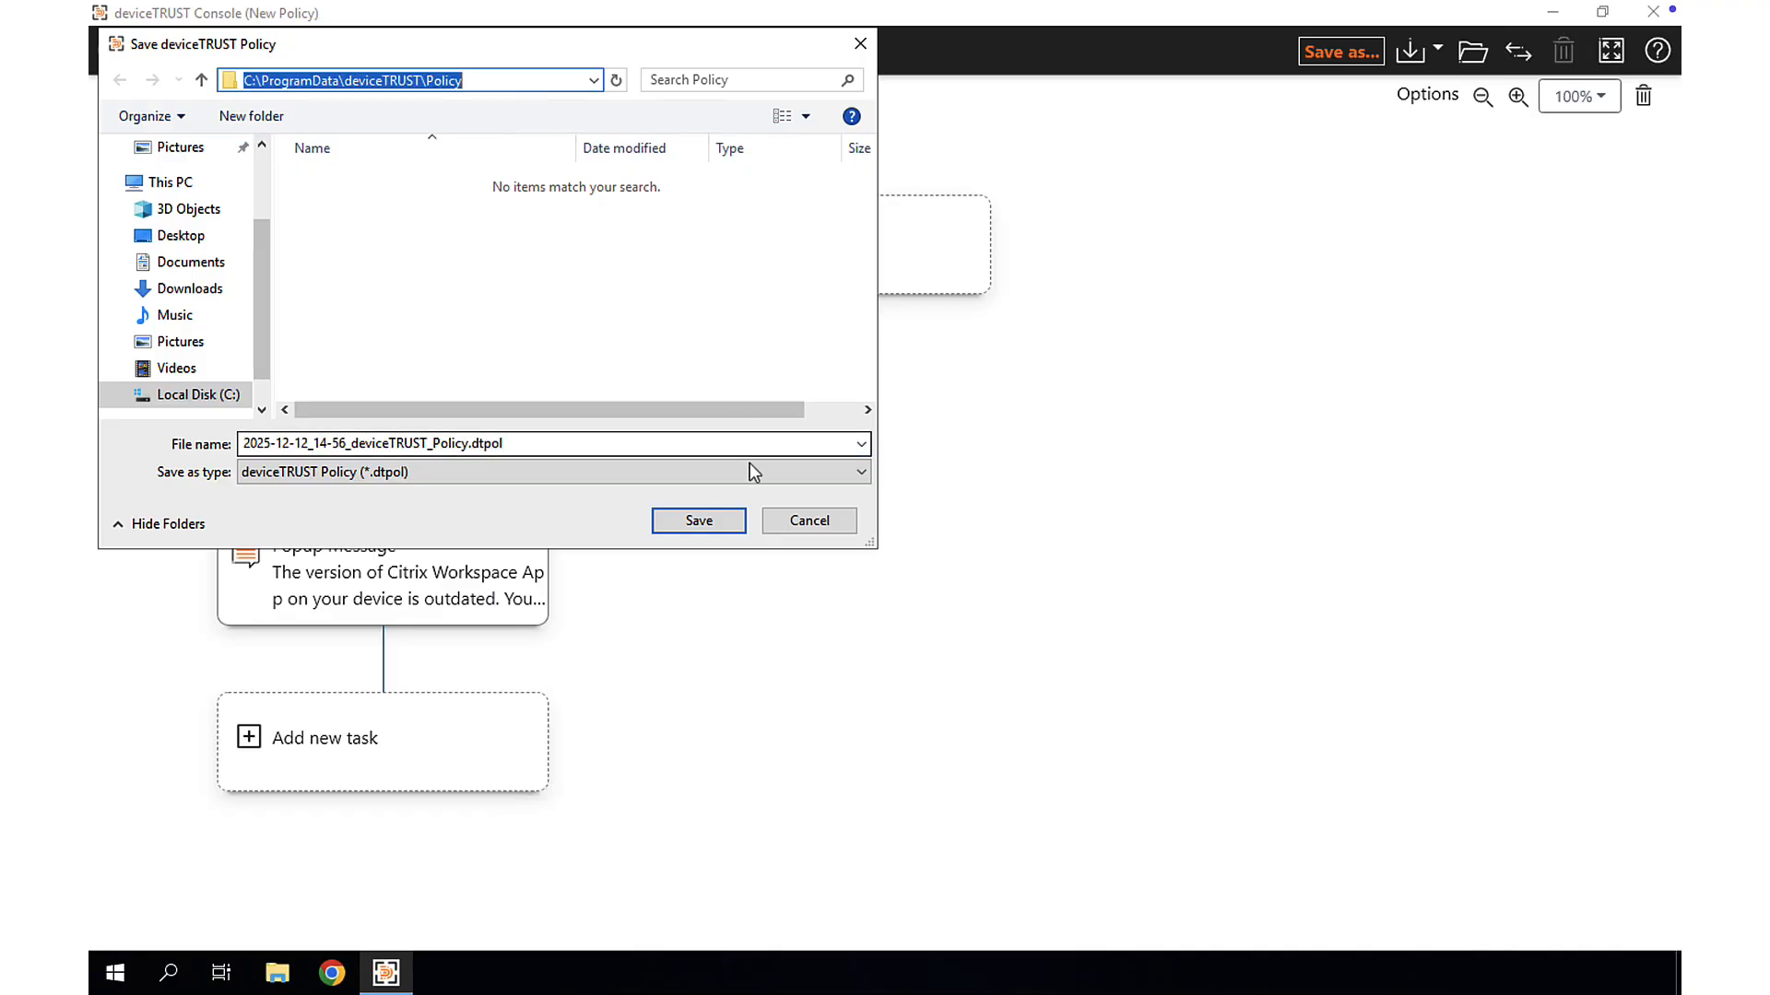
left_click(719, 518)
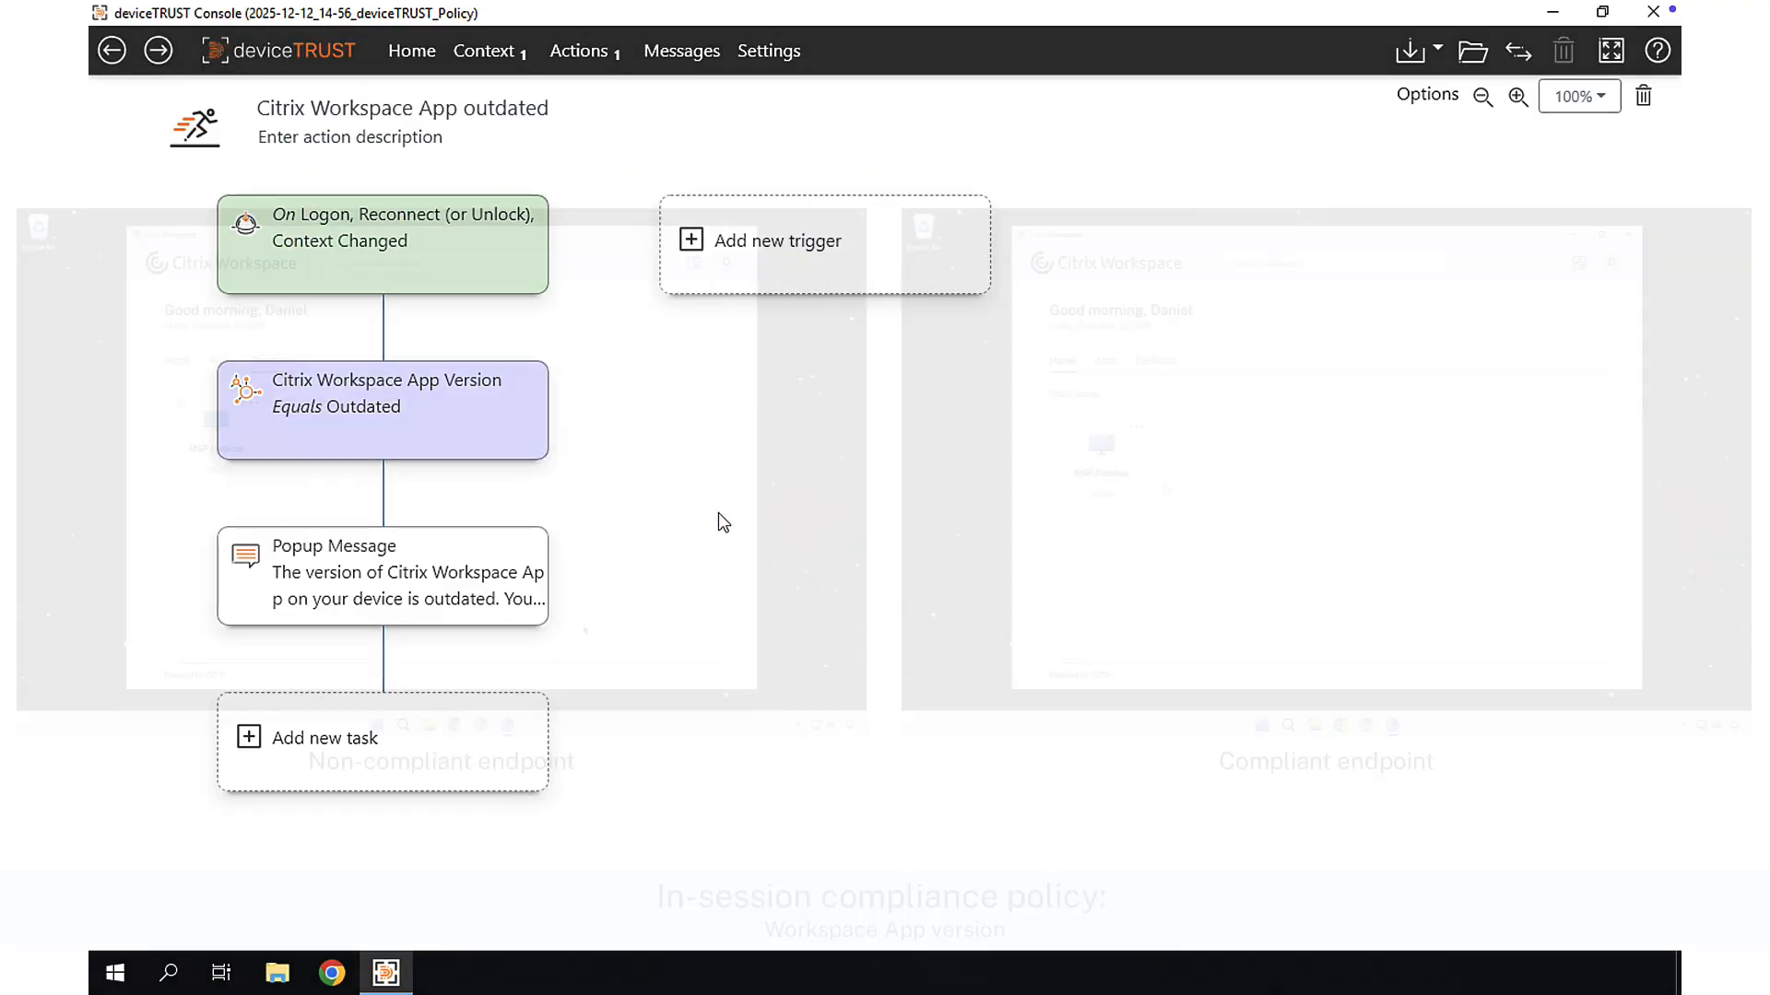